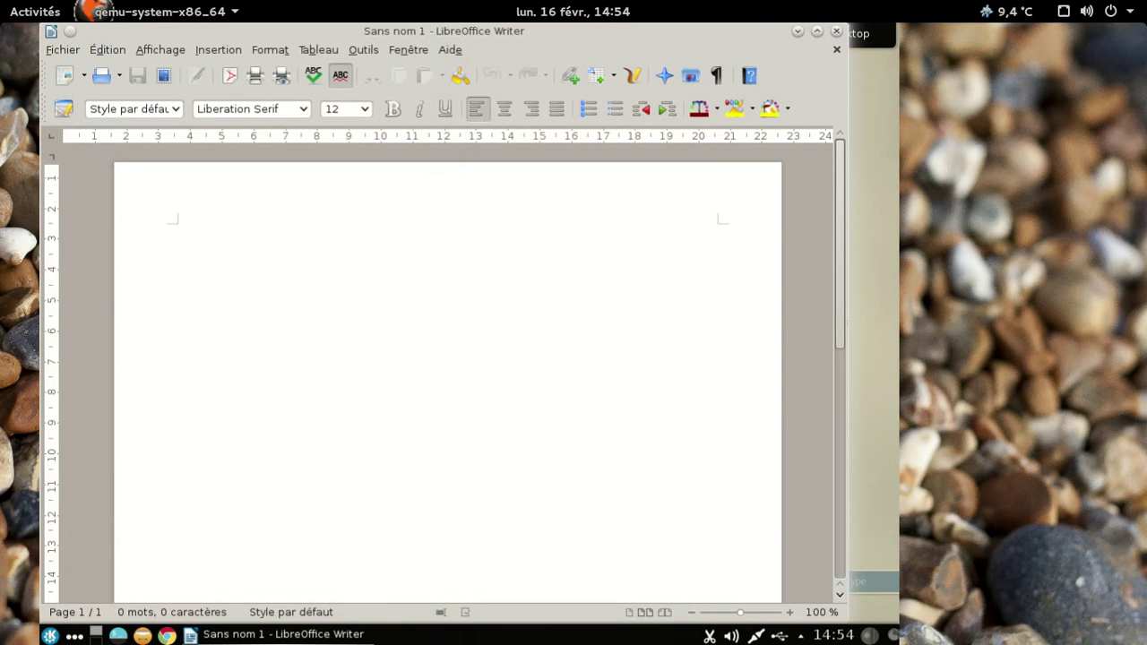
# View the LibreOffice version information, then close the Writer document window.
pyautogui.click(458, 52)
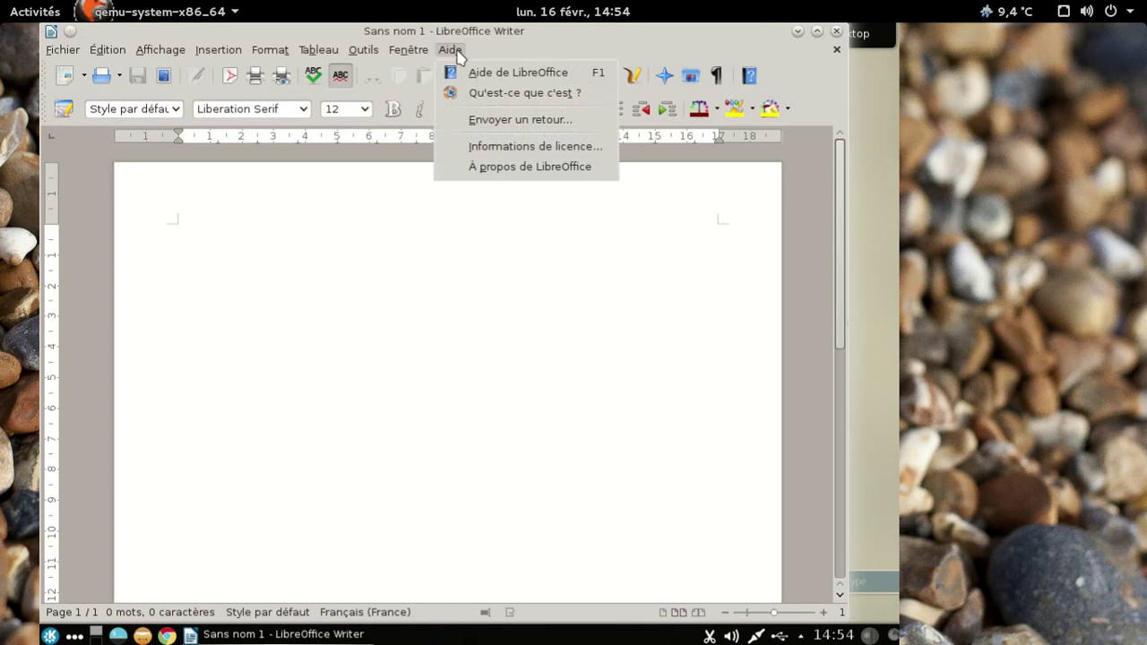
pyautogui.click(498, 168)
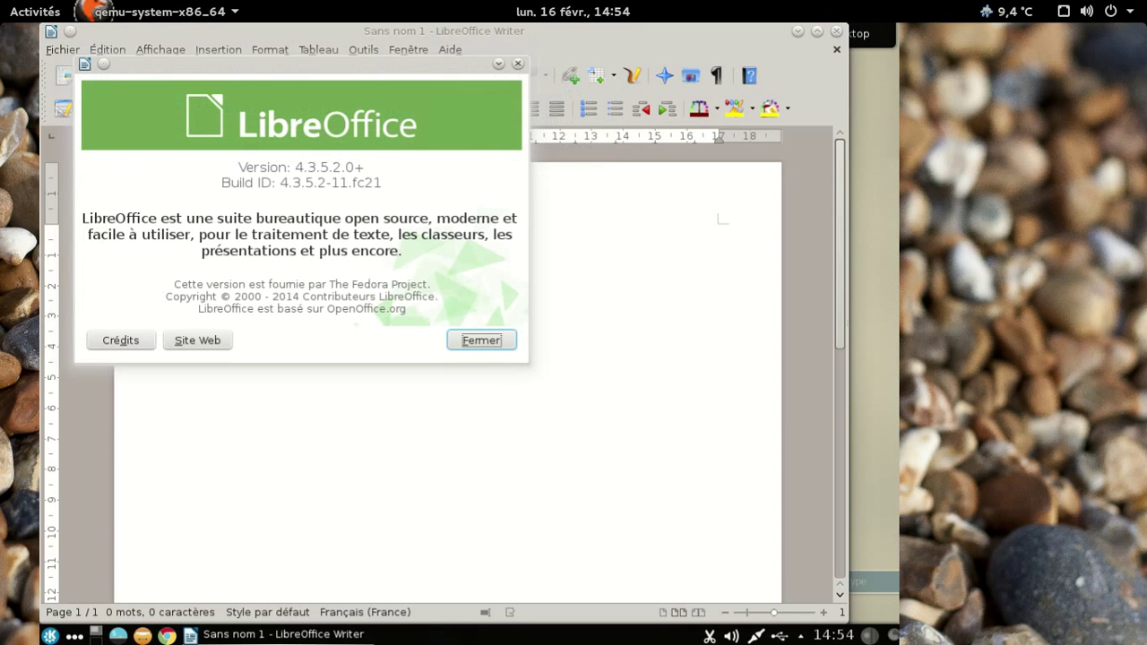
pyautogui.click(469, 340)
pyautogui.press('super')
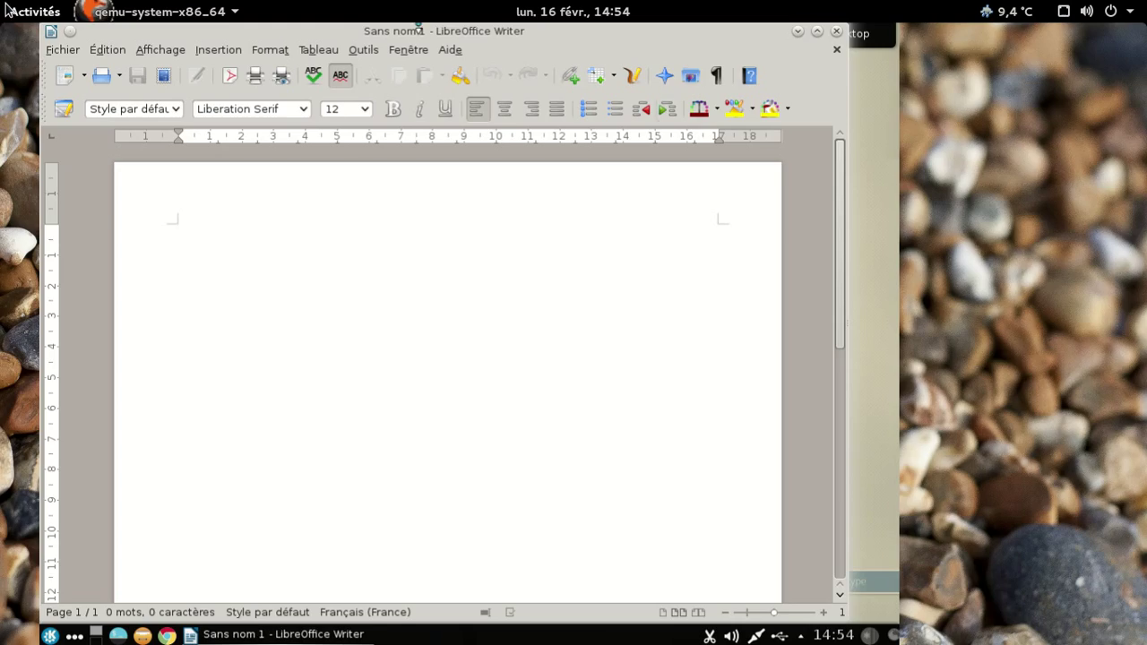
pyautogui.click(1080, 246)
pyautogui.click(709, 374)
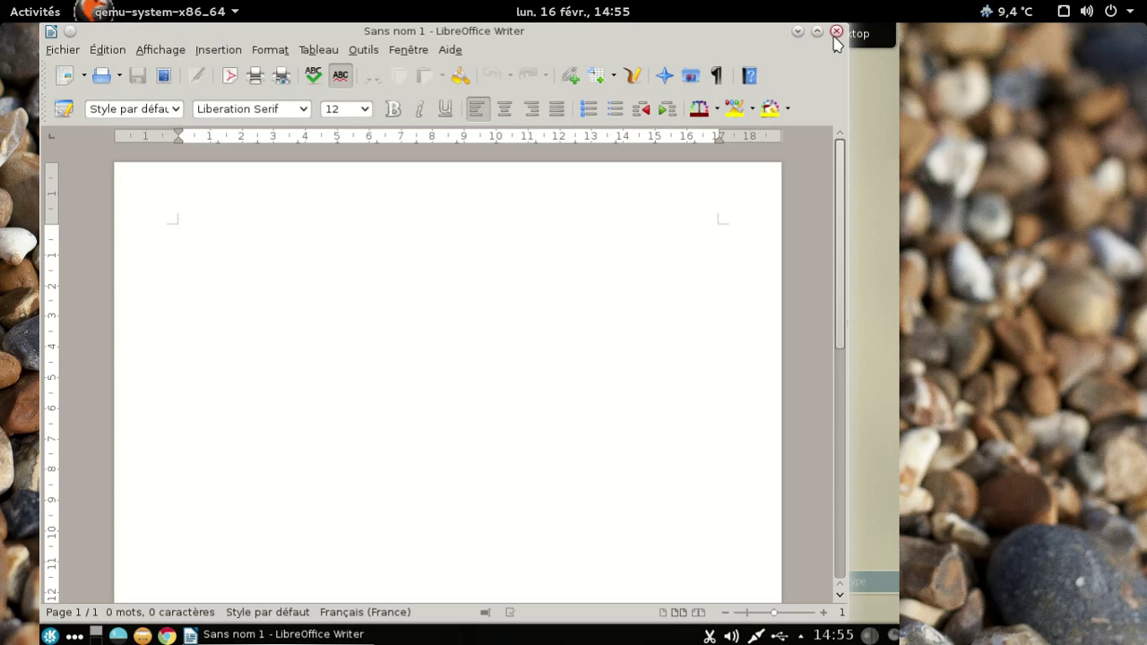
pyautogui.click(836, 33)
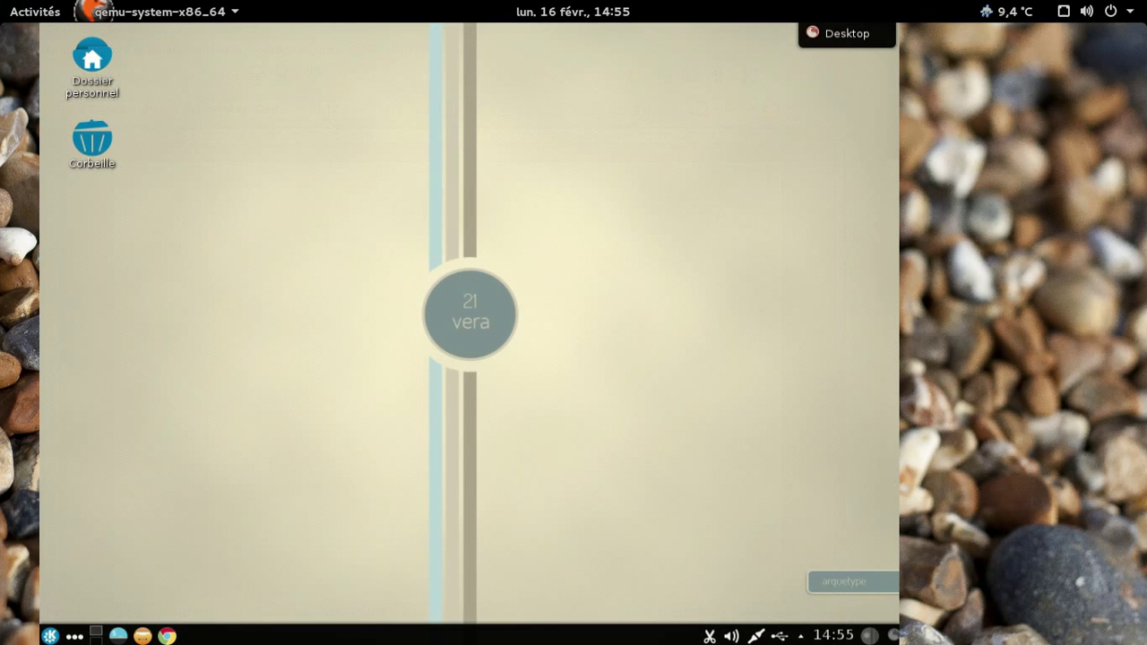
# Launch the Inkscape vector image editor from the Graphisme application category.
pyautogui.click(51, 635)
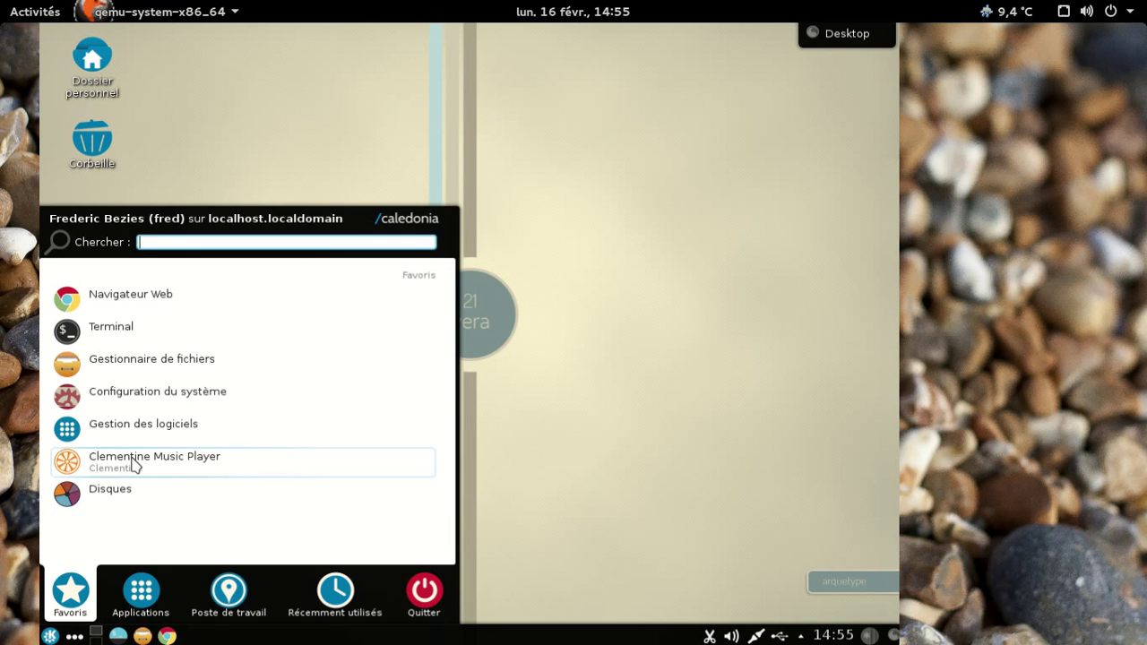
pyautogui.click(144, 591)
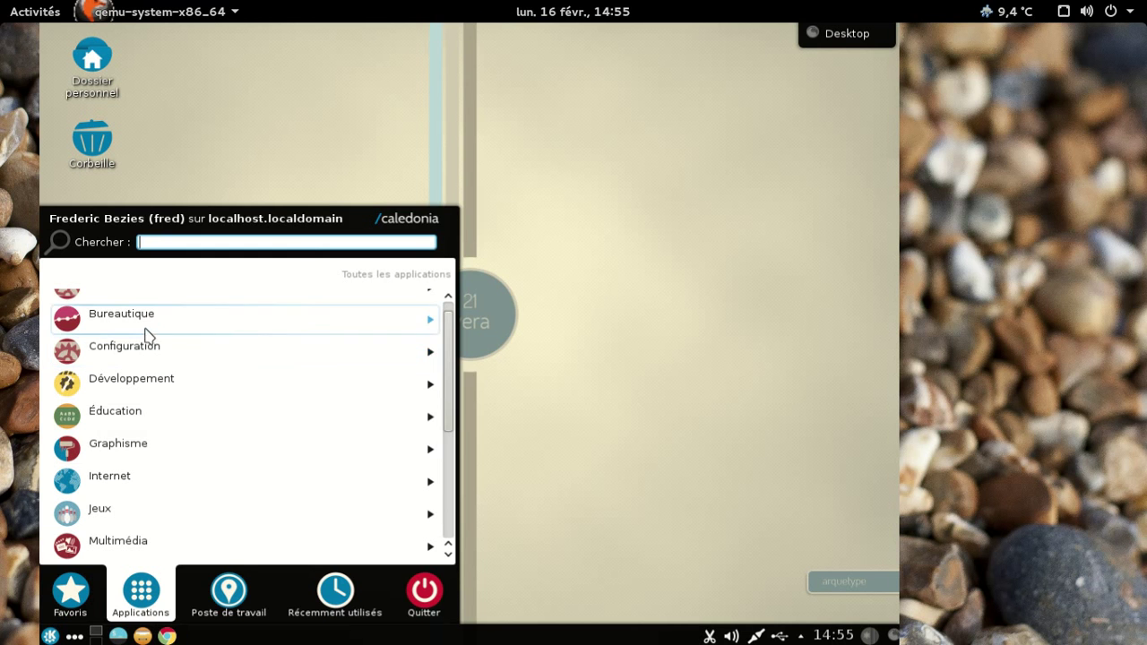
pyautogui.click(123, 450)
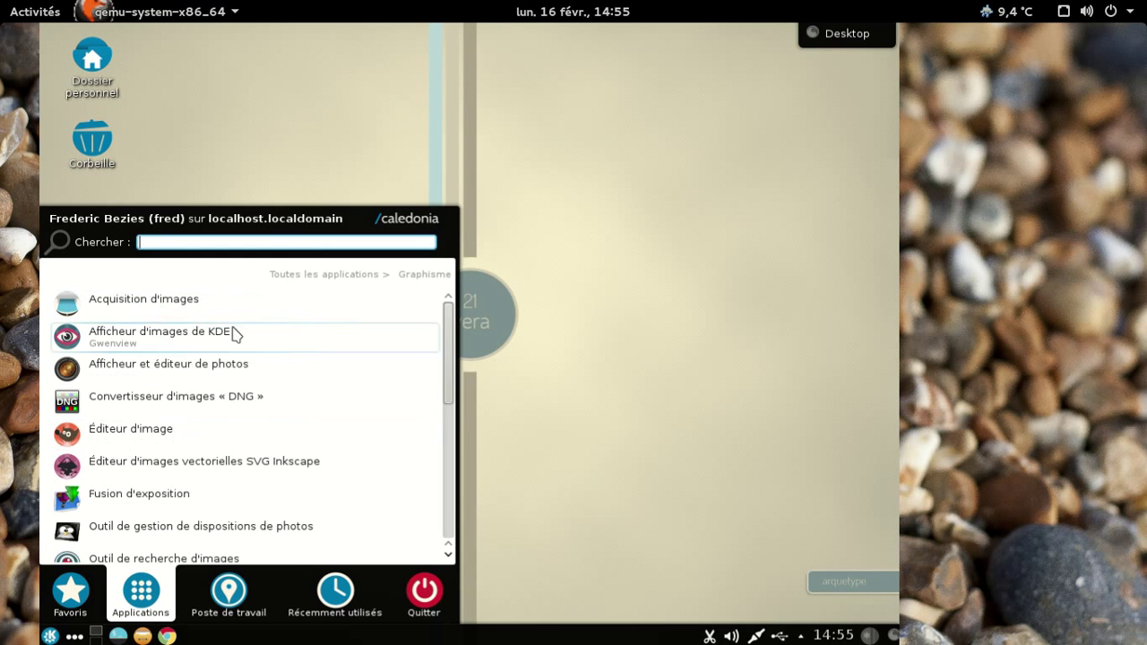
pyautogui.scroll(-1, 299, 379)
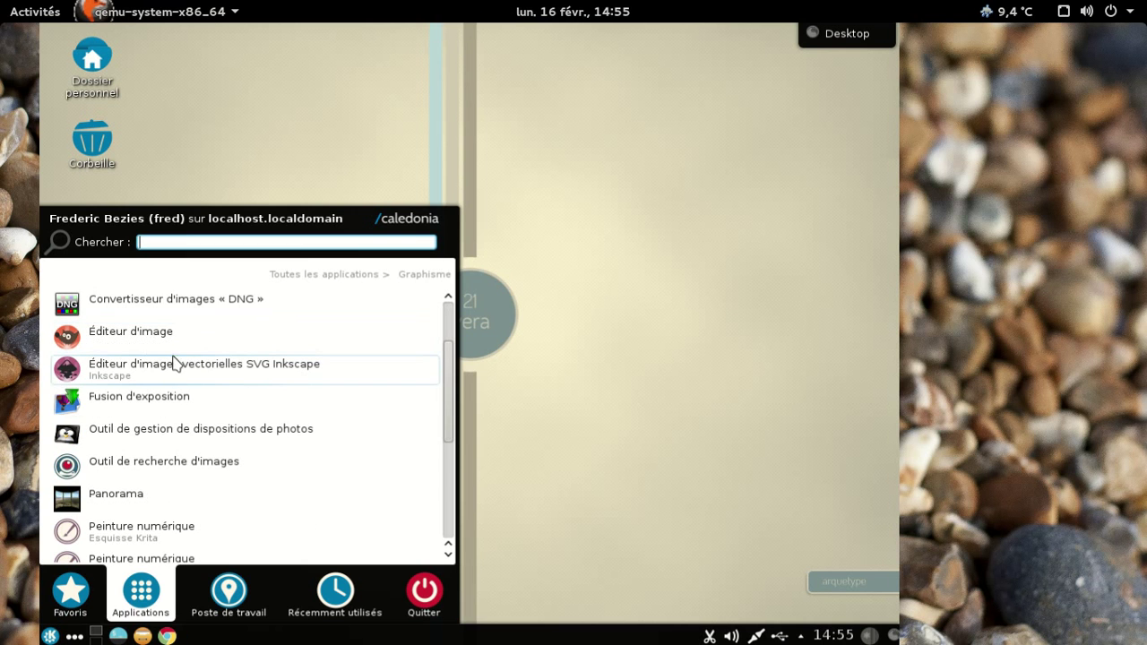
pyautogui.click(182, 371)
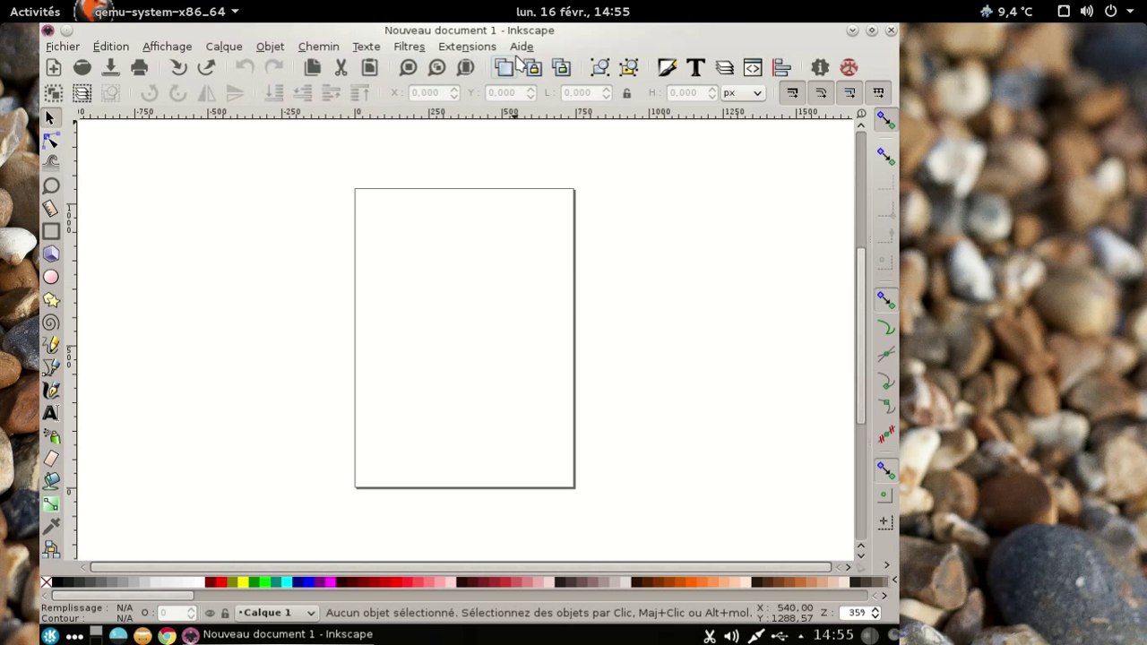
# View Inkscape's version information, then close Inkscape.
pyautogui.click(521, 45)
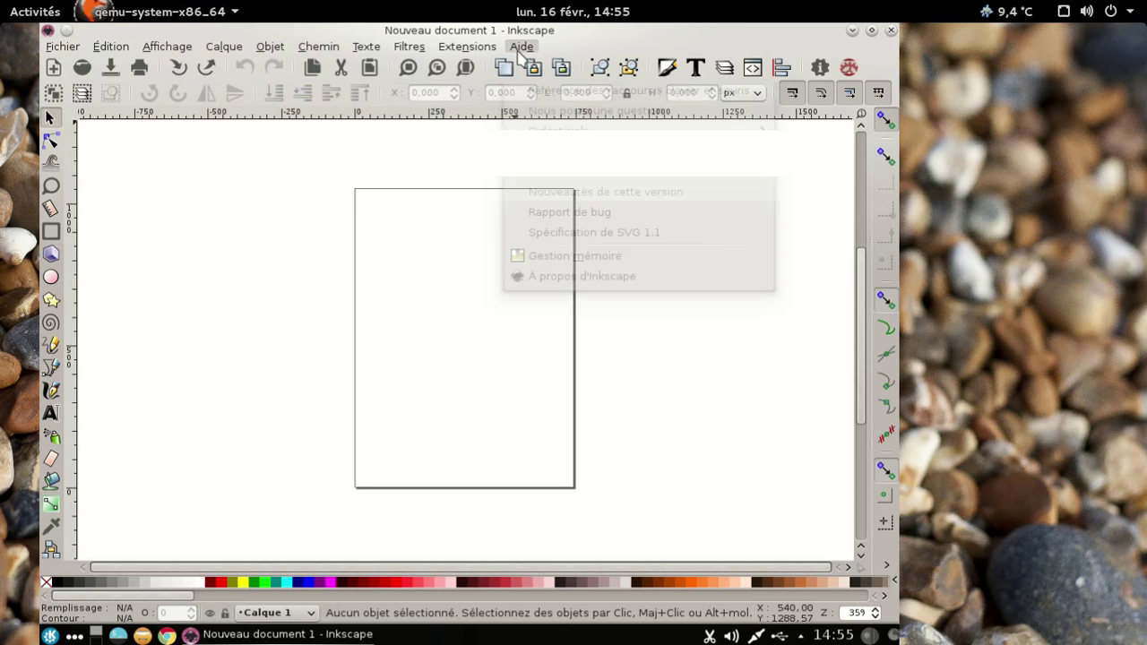
pyautogui.click(581, 277)
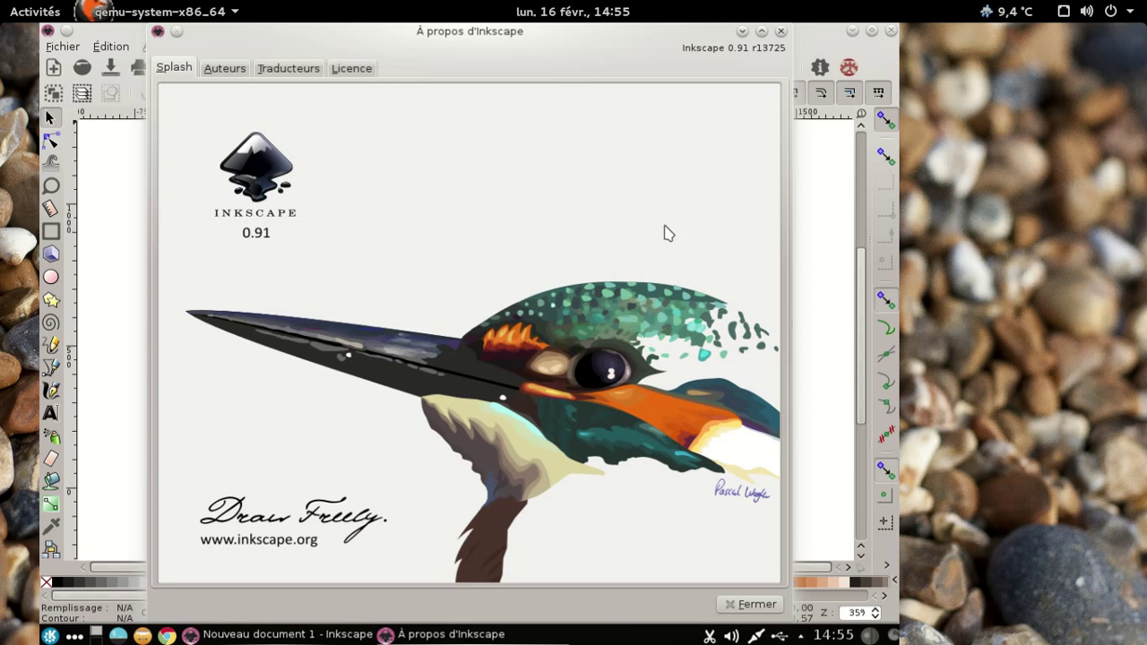
pyautogui.click(782, 32)
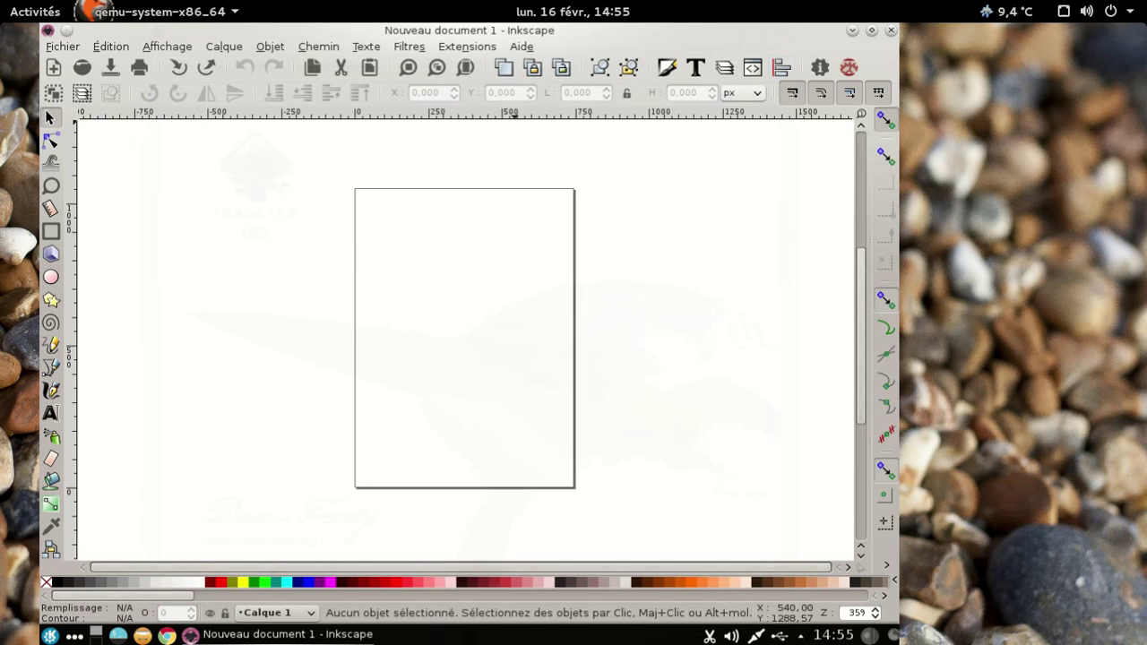
pyautogui.click(891, 31)
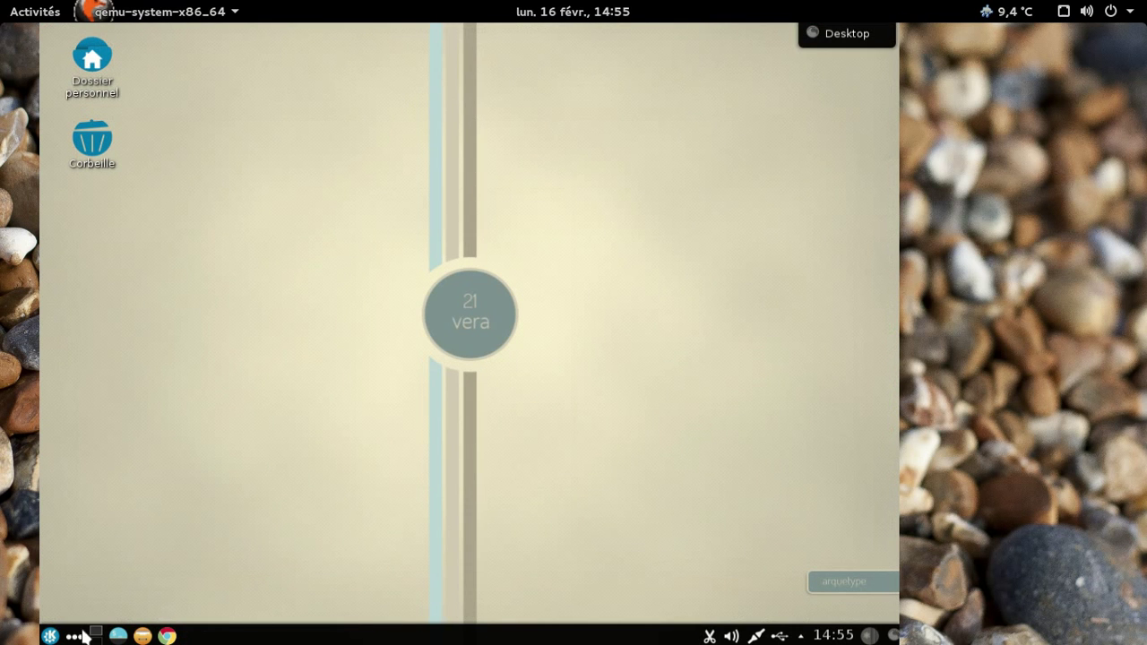
# Examine the applications installed in the Internet category of the application launcher, through to the end of the list.
pyautogui.click(54, 636)
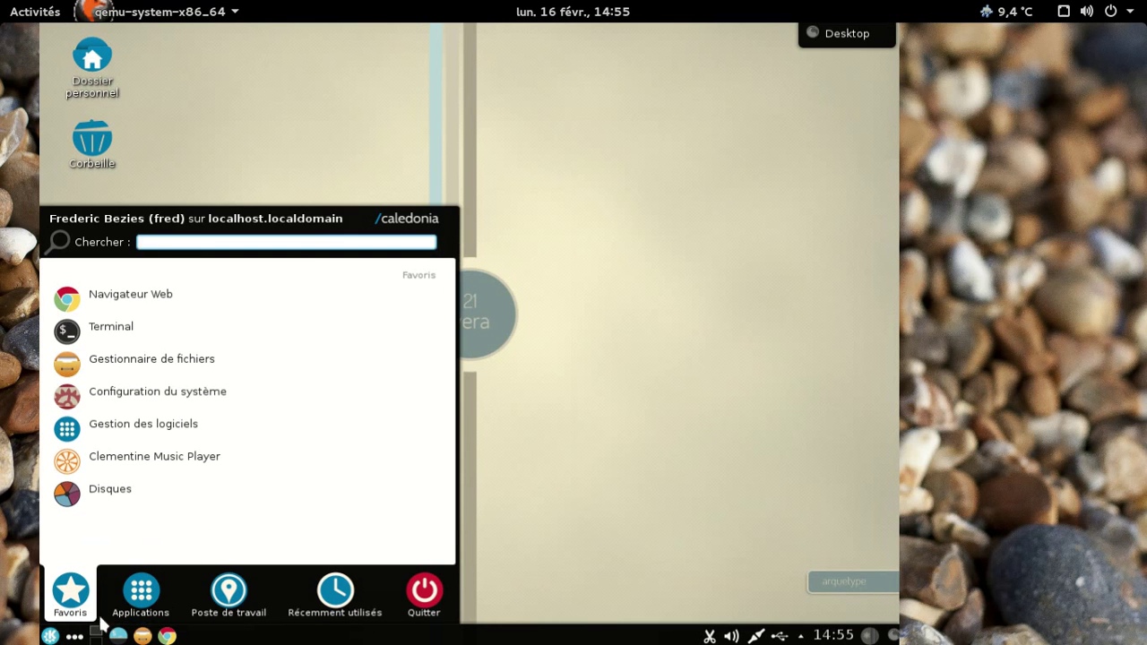
pyautogui.moveTo(156, 598)
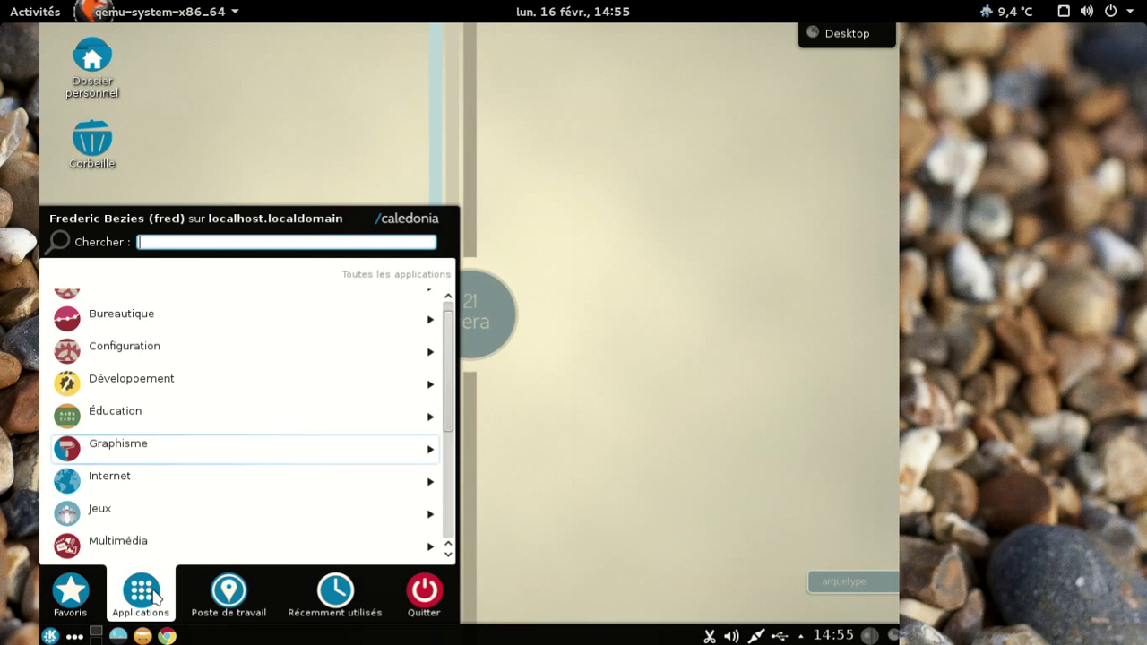
pyautogui.click(160, 493)
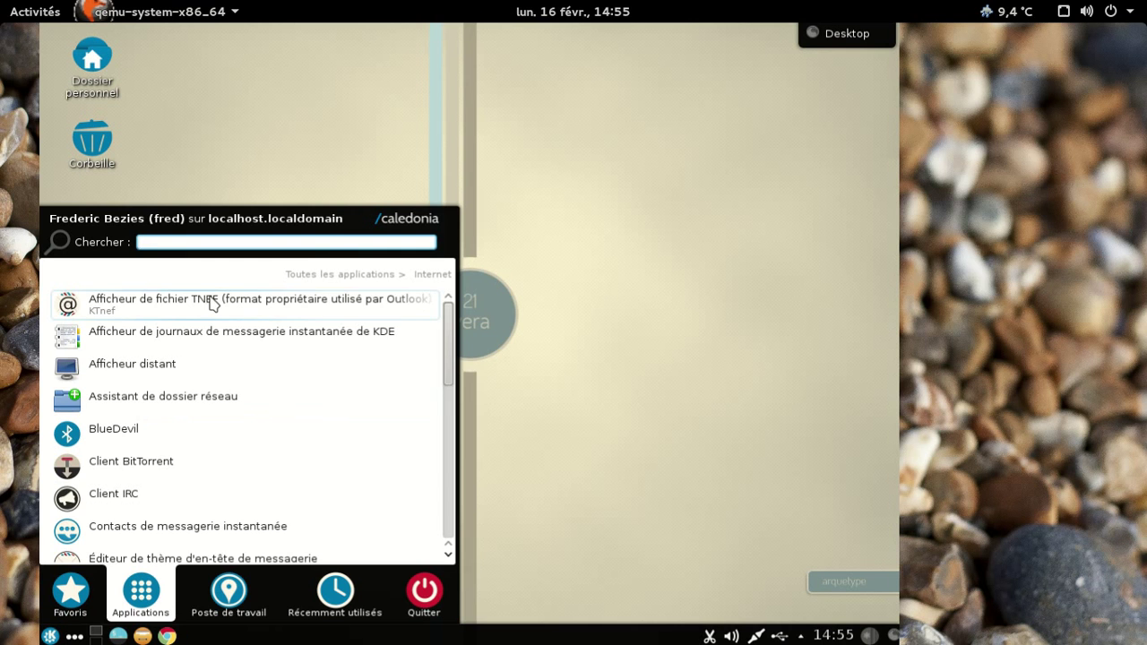
pyautogui.scroll(-1, 209, 300)
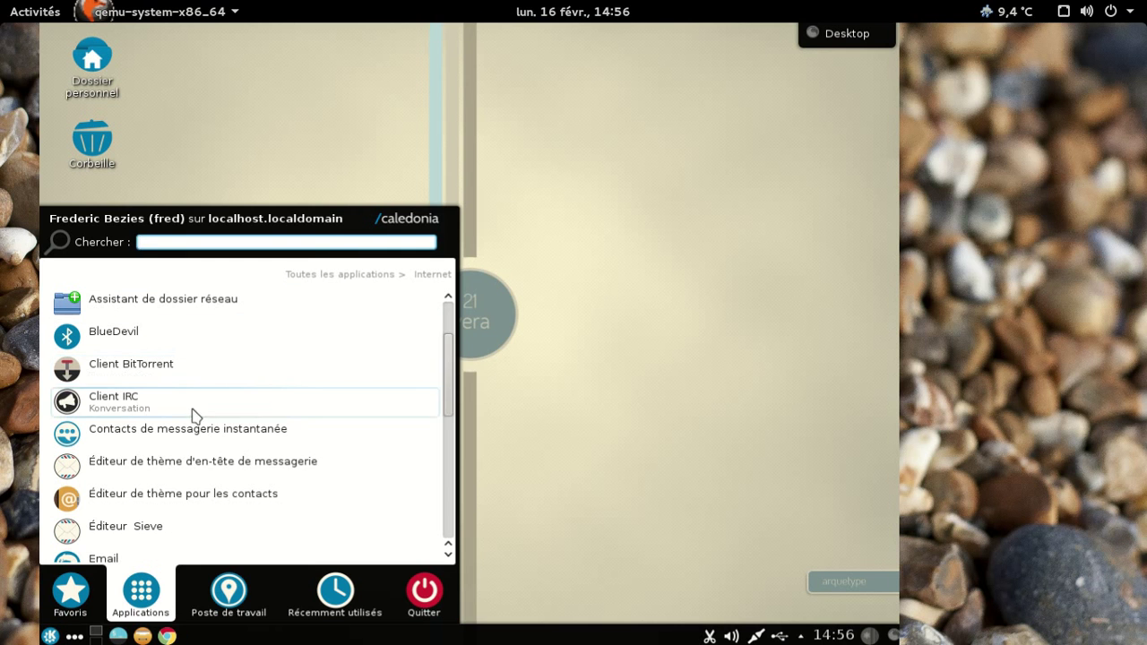
pyautogui.scroll(-2, 195, 412)
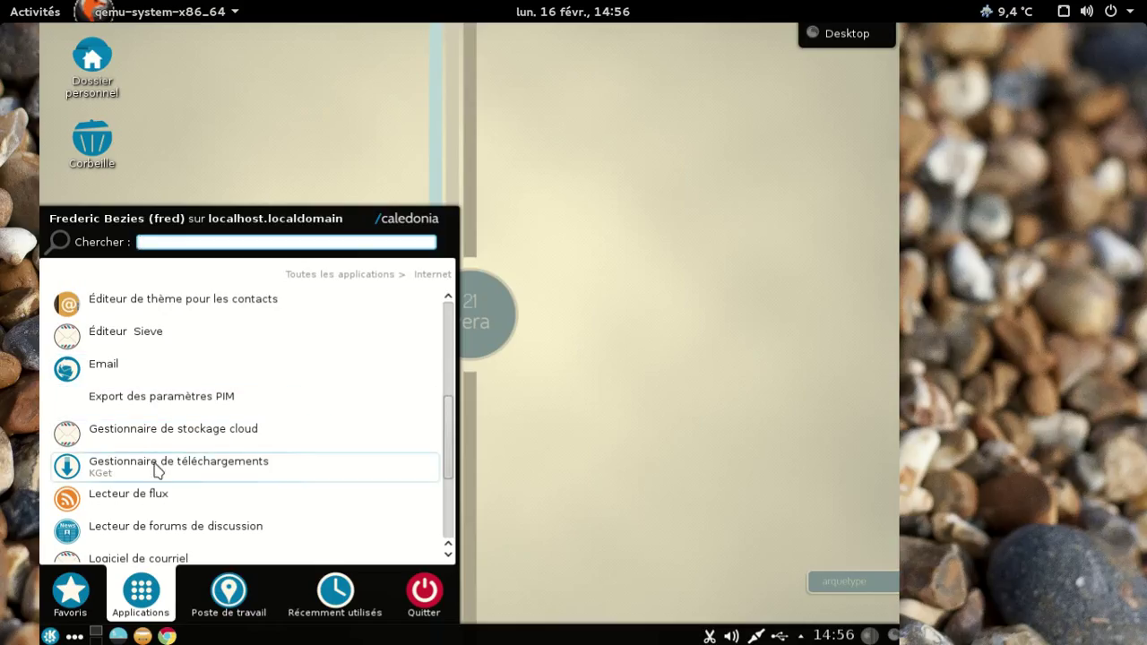
pyautogui.scroll(-1, 155, 493)
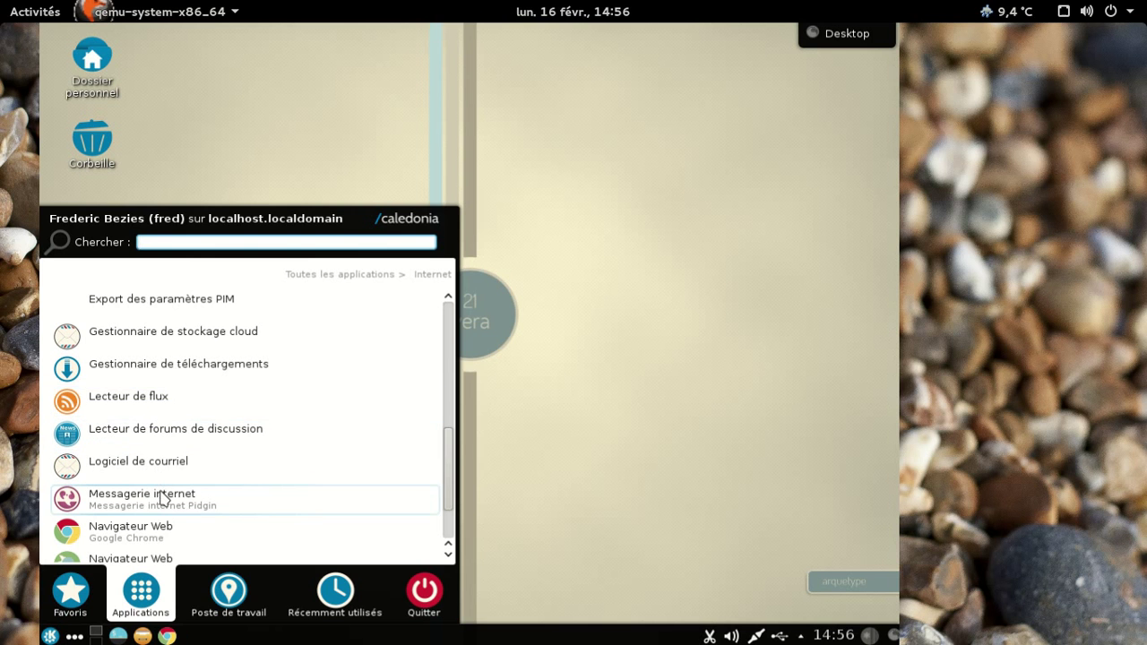
pyautogui.scroll(-1, 162, 498)
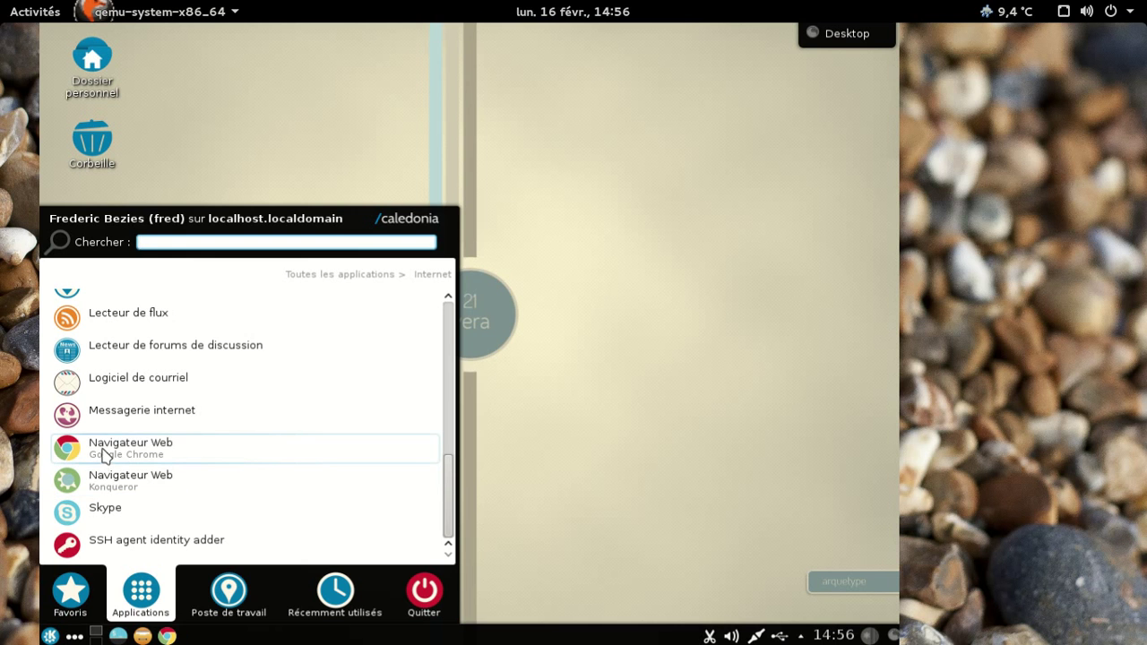
pyautogui.moveTo(195, 581)
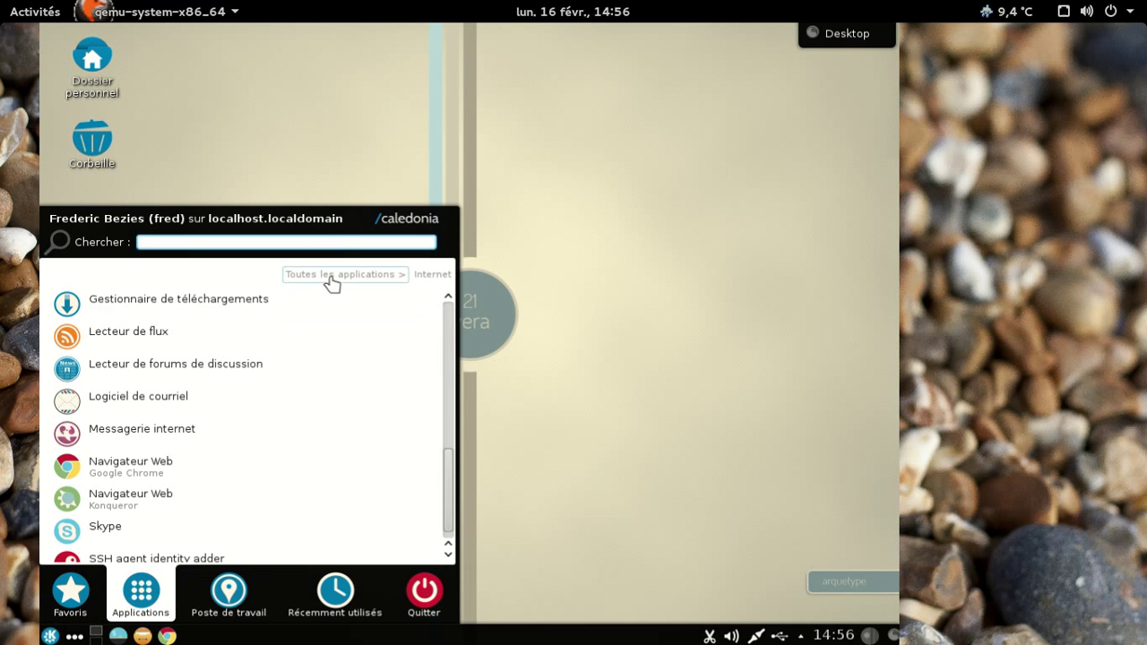
# Return to the full category list and show the applications in the Jeux category.
pyautogui.click(330, 277)
pyautogui.scroll(-4, 299, 350)
pyautogui.click(210, 323)
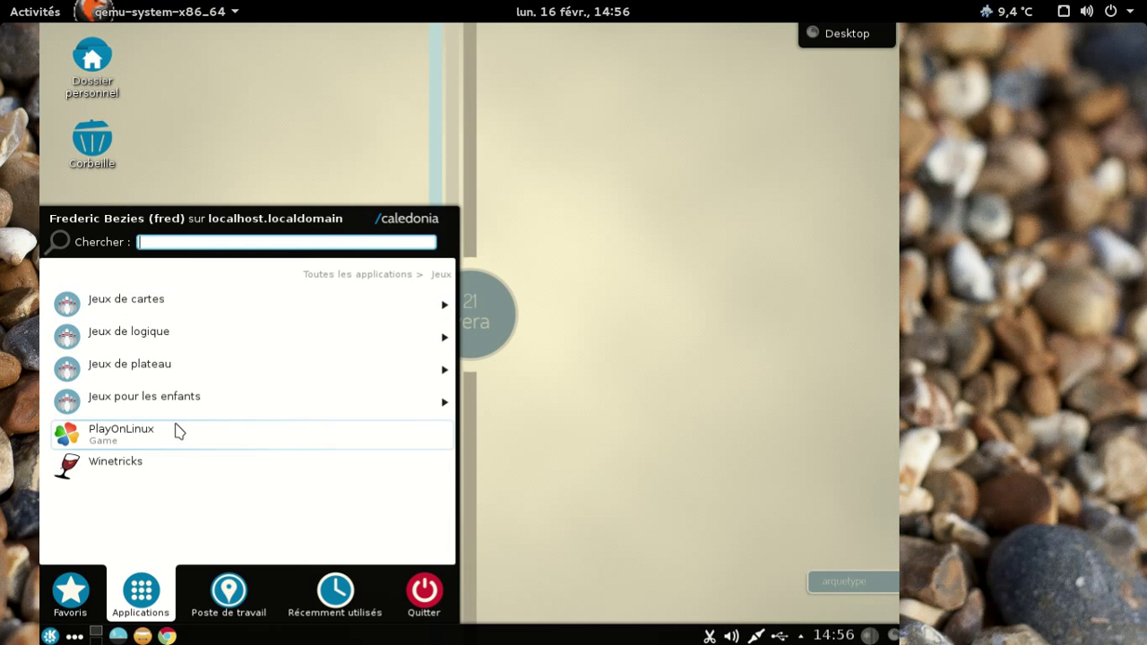
# Switch to the Utilitaires category and look through its list of applications.
pyautogui.click(341, 279)
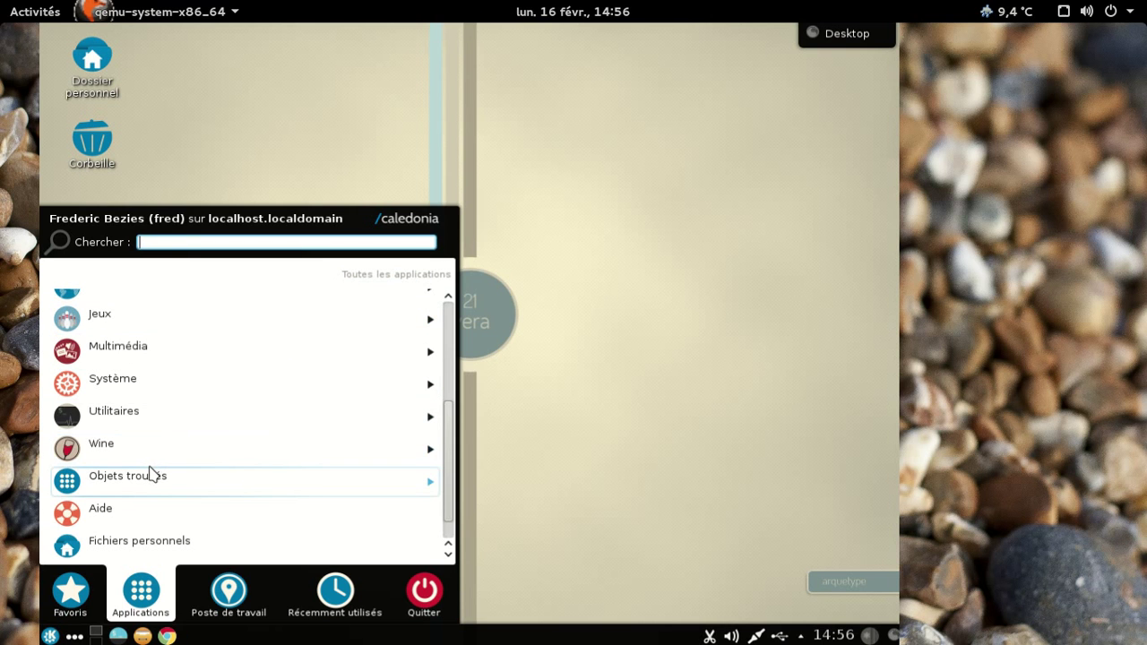
pyautogui.click(152, 413)
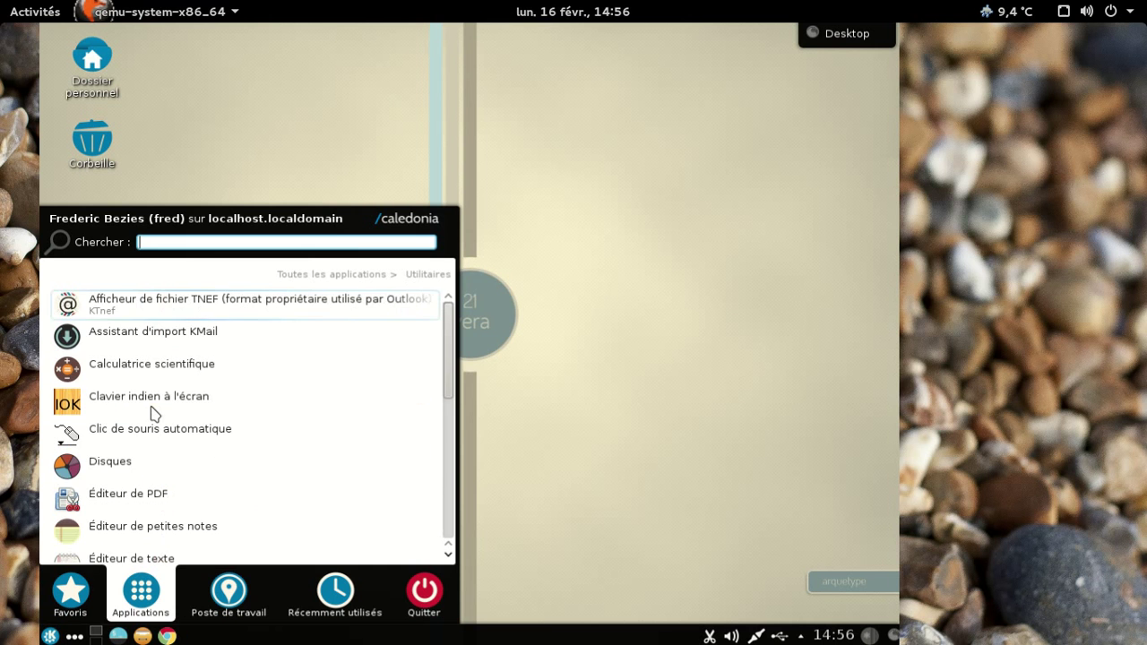
pyautogui.scroll(-5, 262, 337)
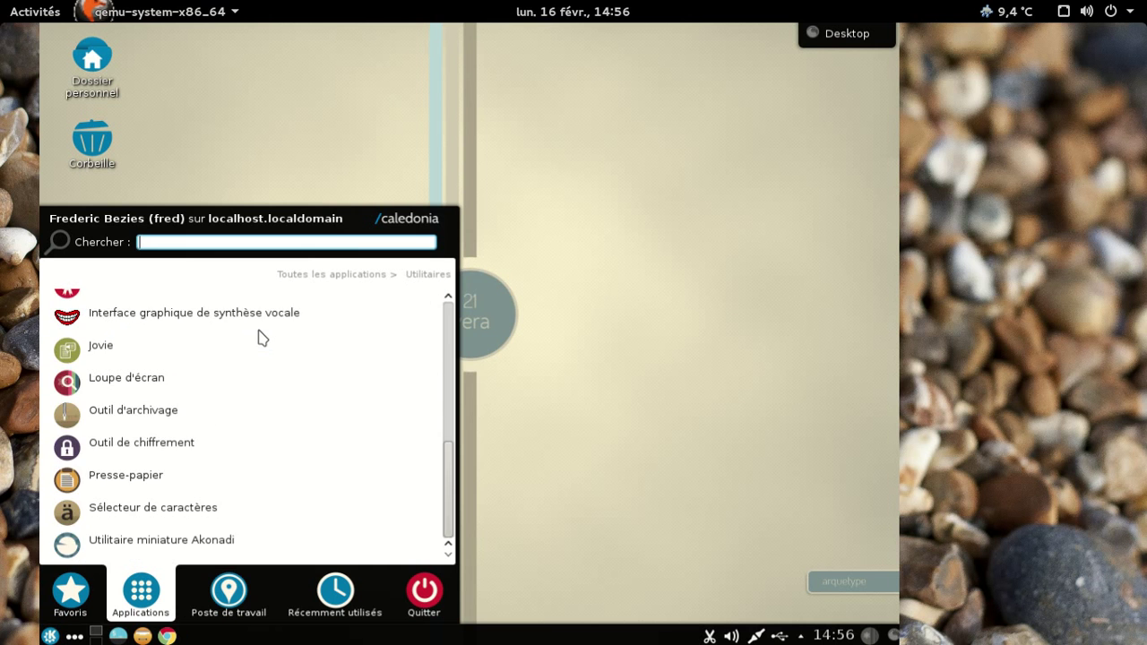
pyautogui.scroll(5, 260, 336)
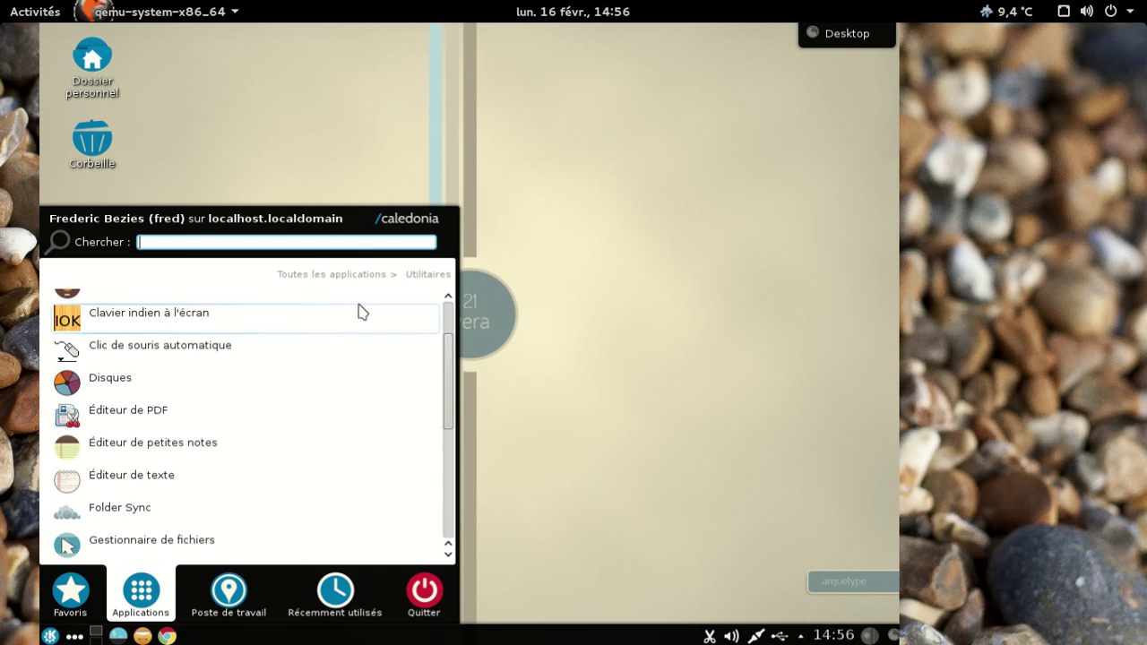
pyautogui.scroll(1, 363, 296)
# Look through the applications in the Multimédia category, then close the application launcher.
pyautogui.click(367, 274)
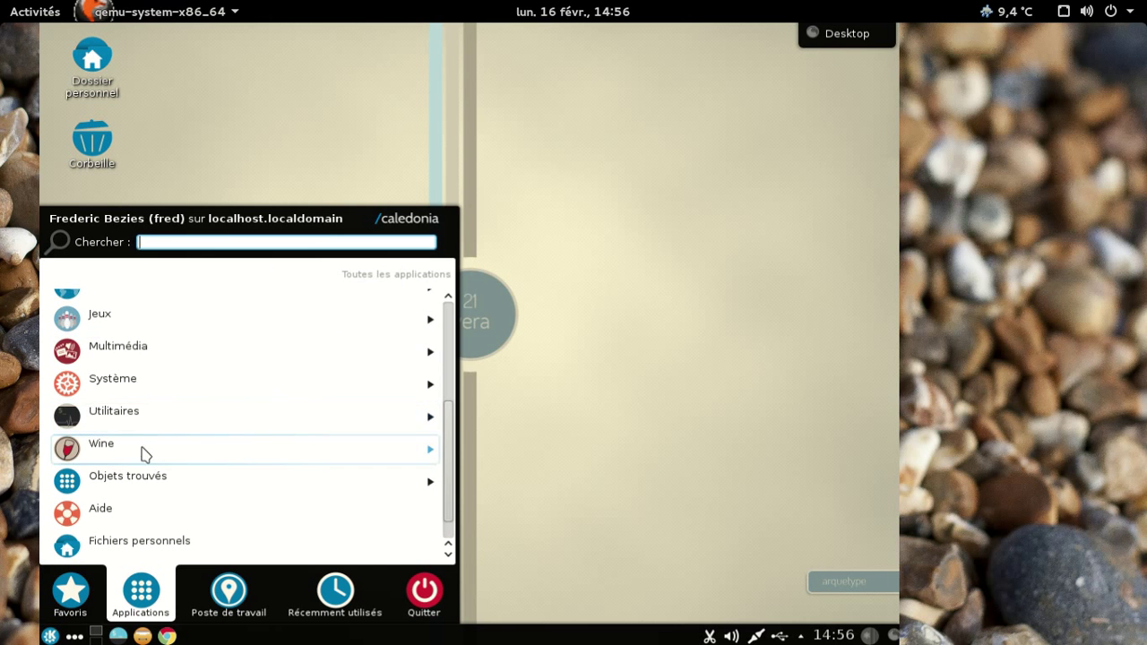
pyautogui.click(137, 363)
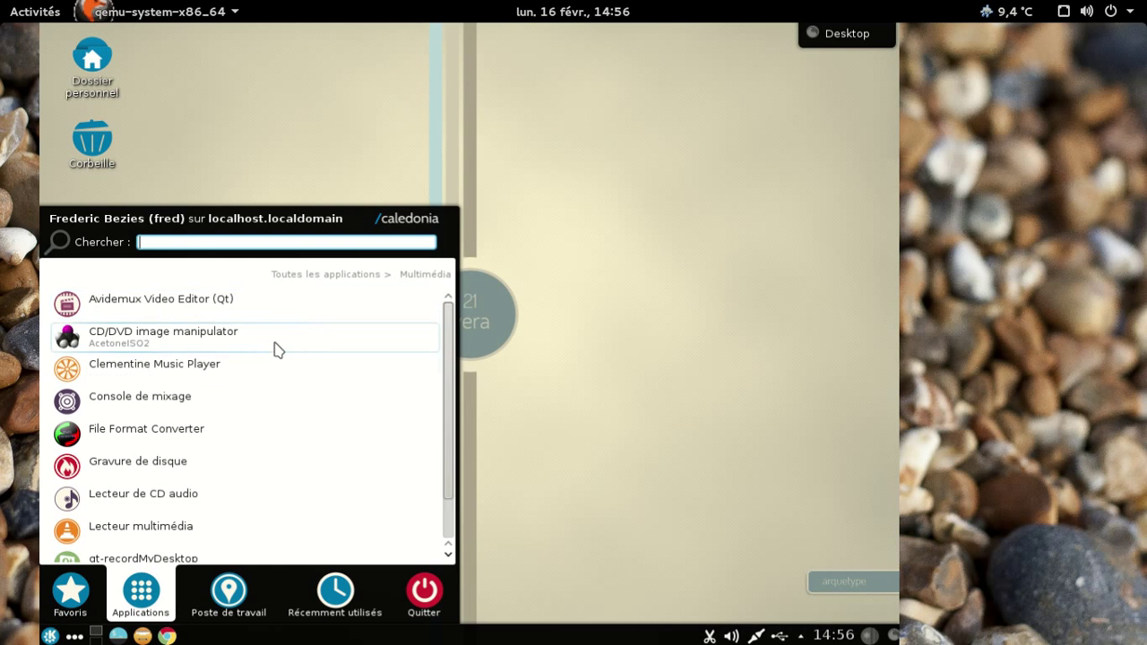
pyautogui.scroll(-1, 278, 349)
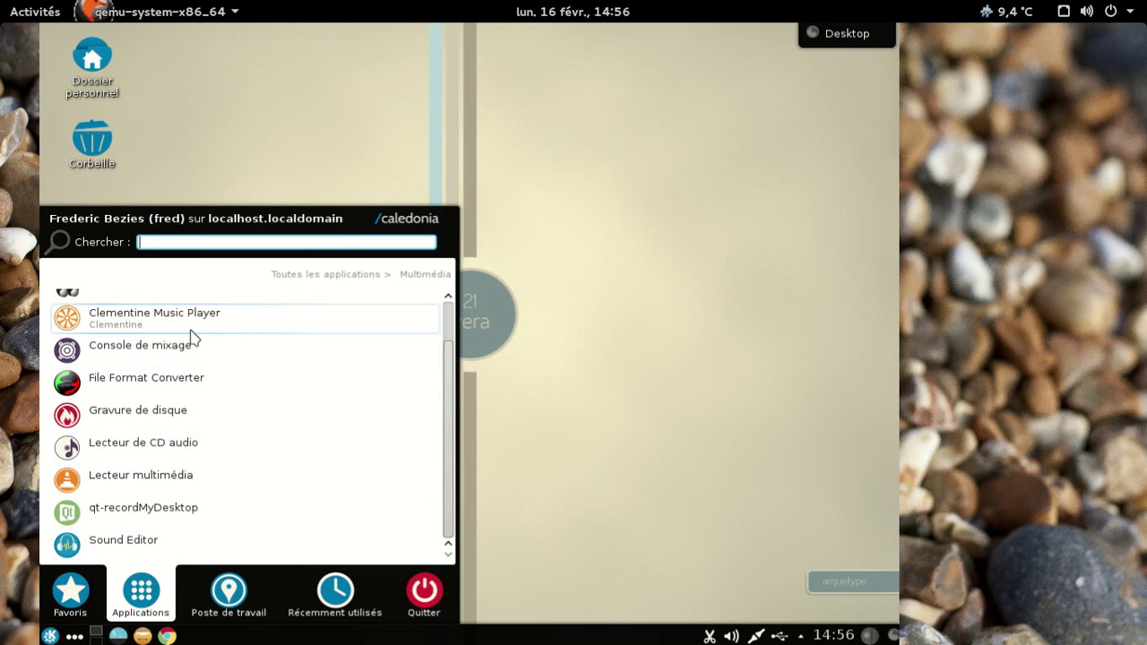
pyautogui.scroll(2, 191, 336)
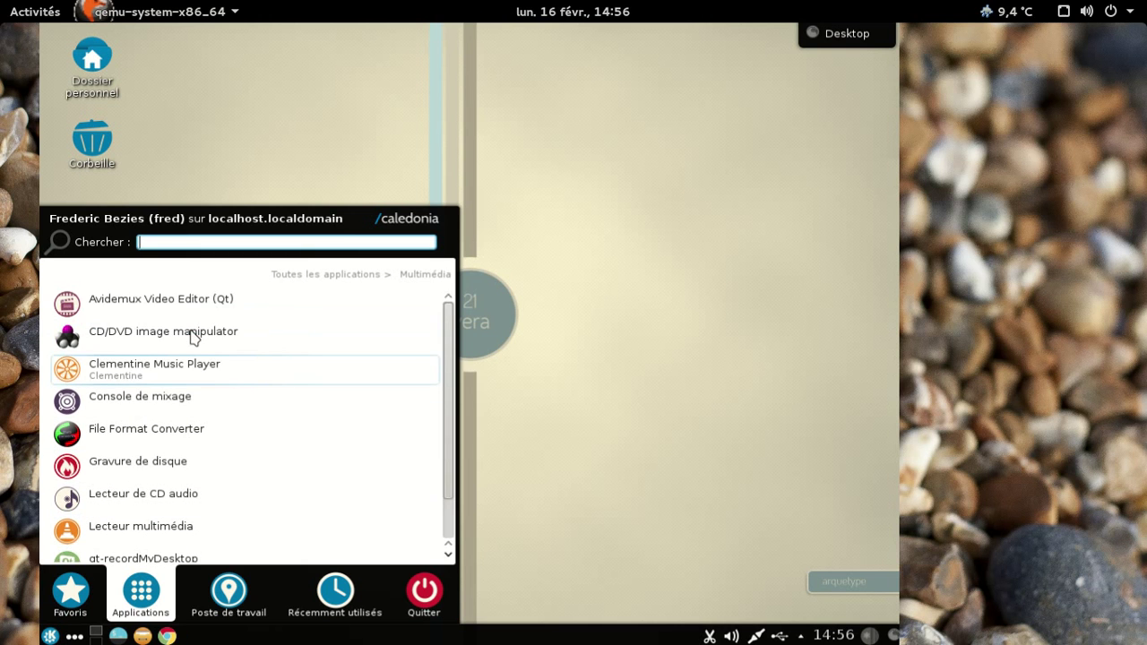
pyautogui.click(344, 276)
pyautogui.scroll(3, 305, 341)
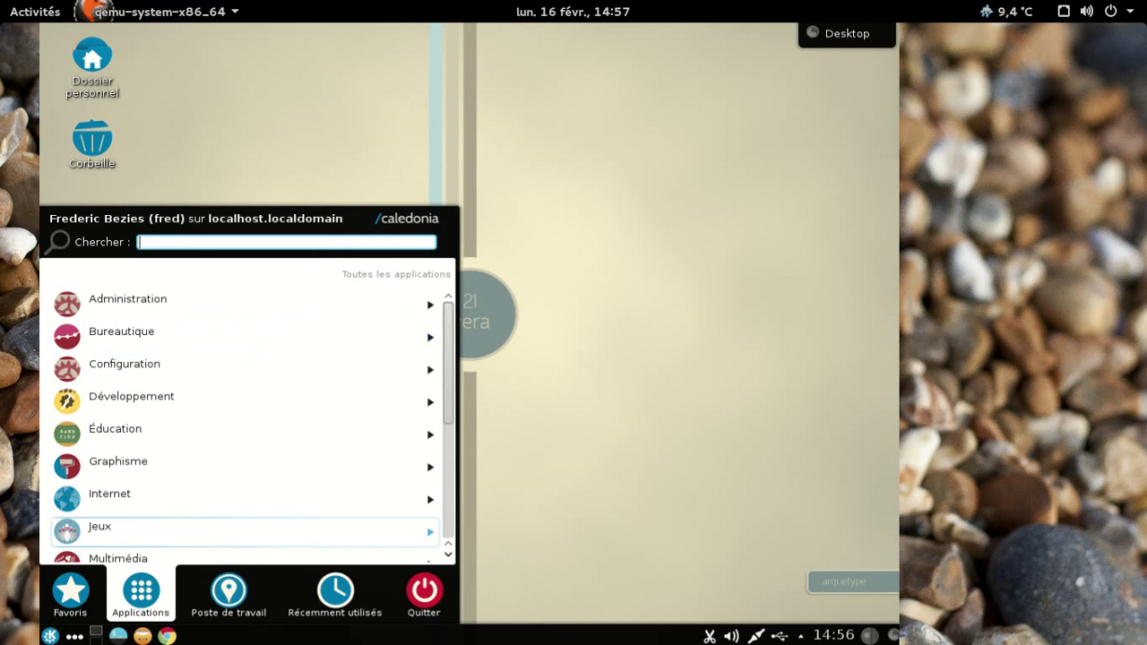
pyautogui.click(507, 164)
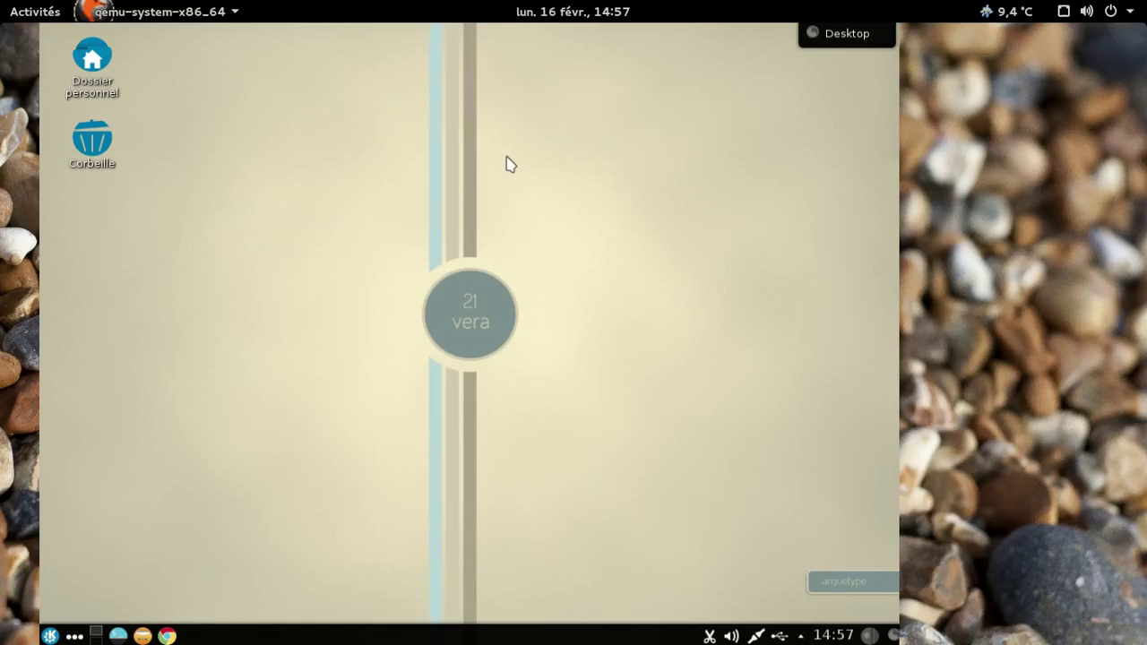
# Open the Dolphin file manager on the personal folder and check which actions are offered for the folder's empty area.
pyautogui.click(142, 635)
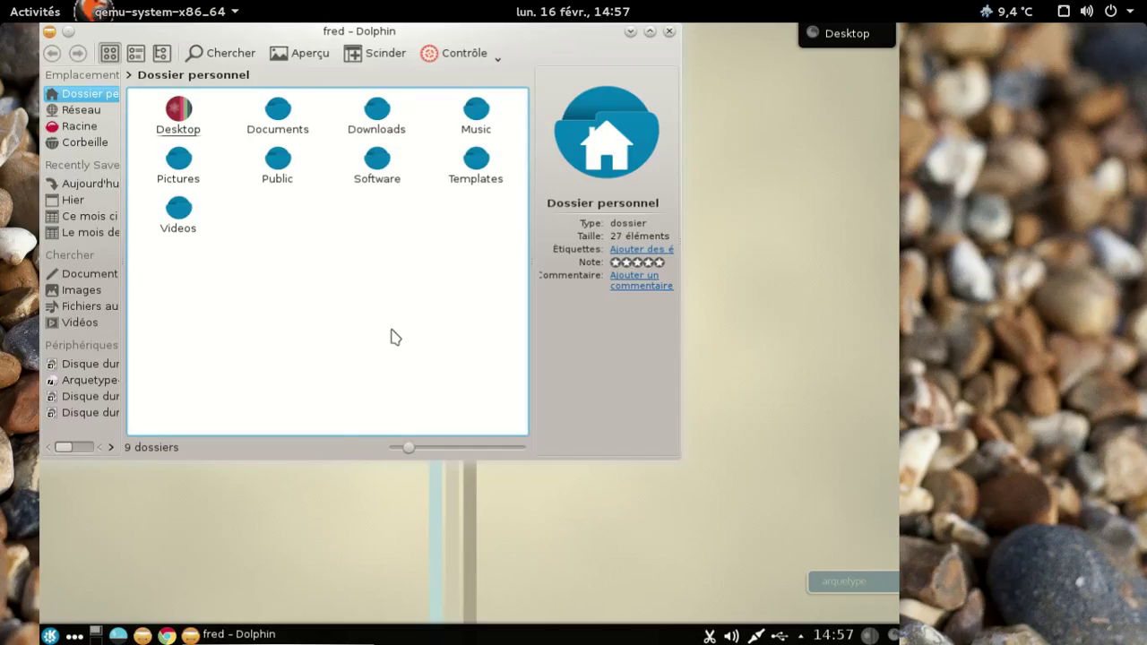
pyautogui.rightClick(355, 267)
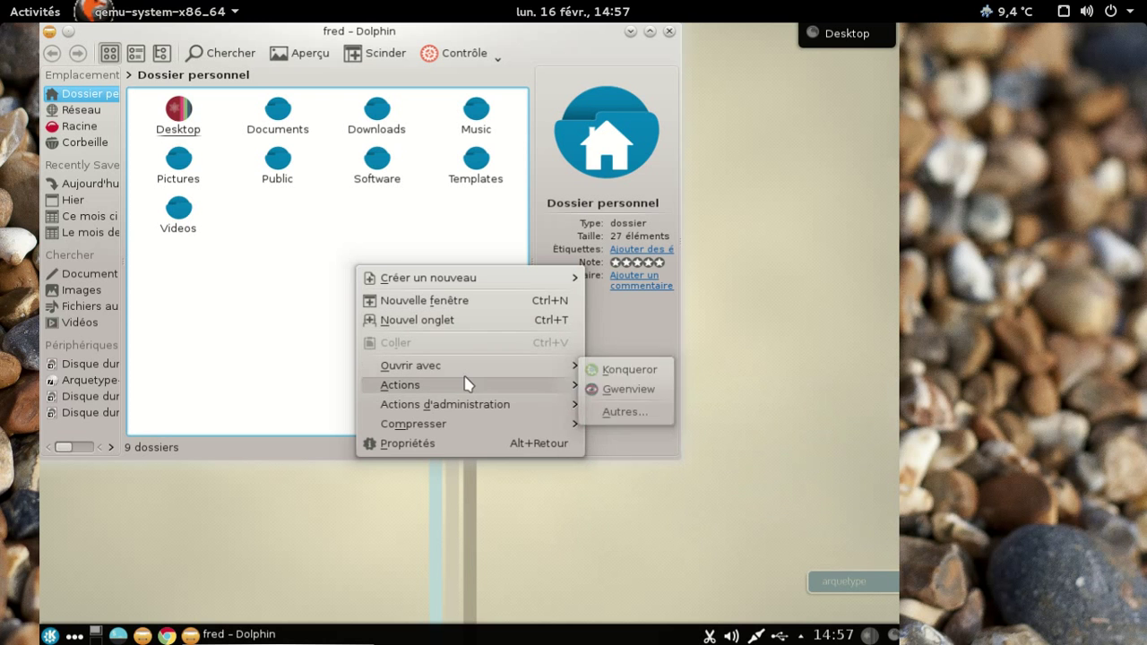
pyautogui.click(290, 403)
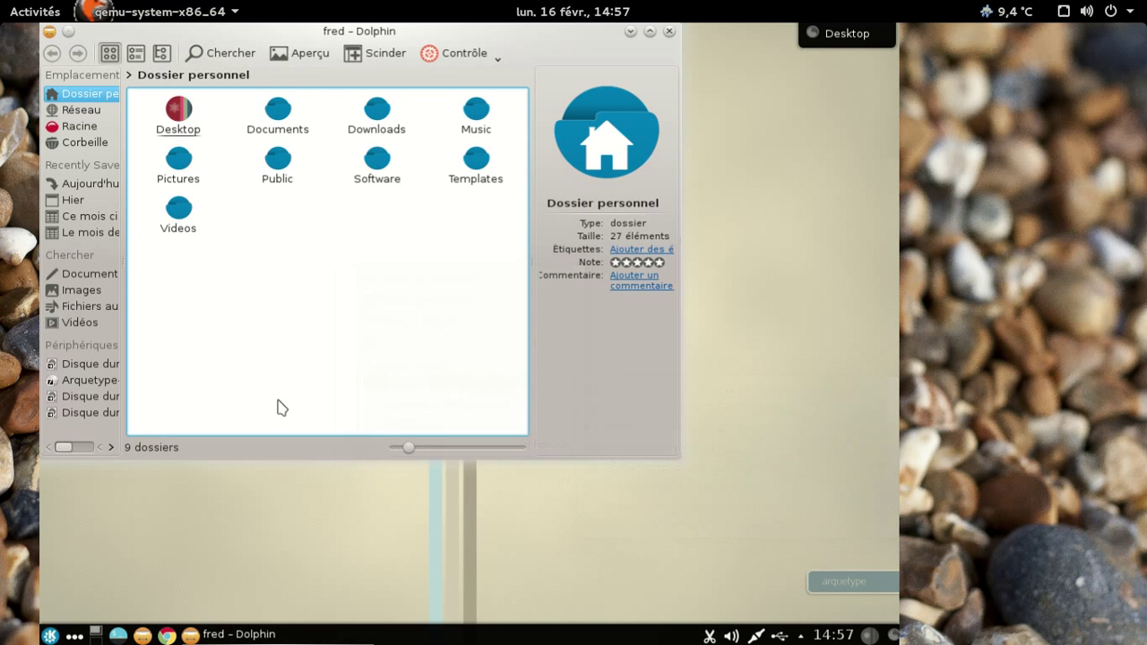
# Open a terminal and try to launch Midnight Commander with the mc command.
pyautogui.click(47, 637)
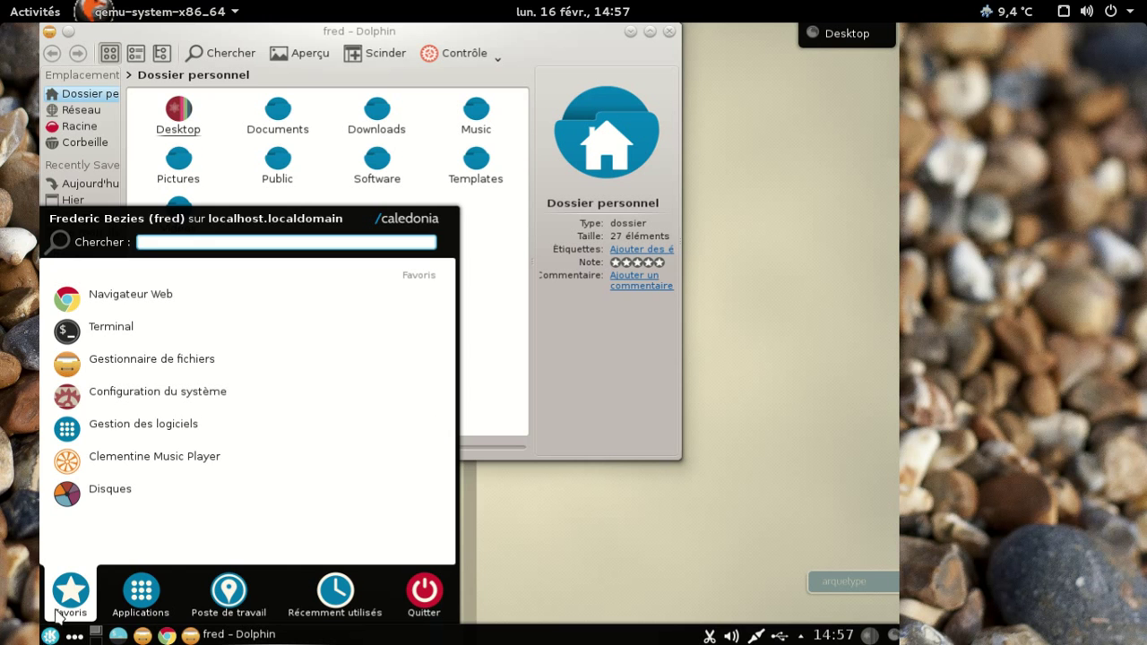
pyautogui.click(112, 336)
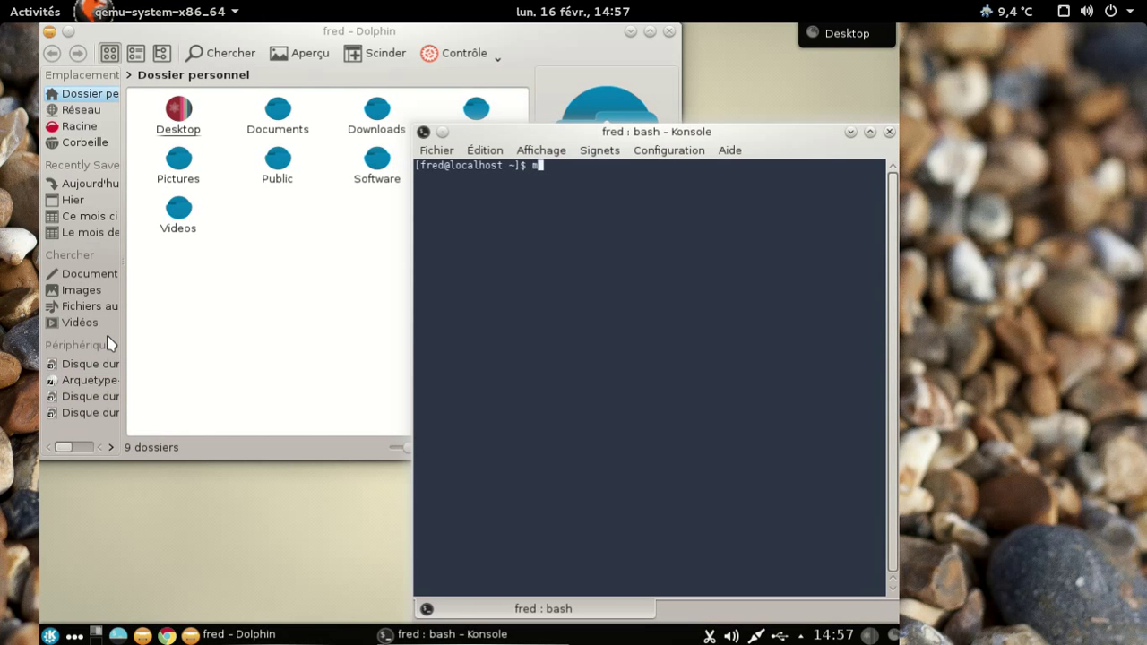
pyautogui.write('mc')
pyautogui.press('Return')
# Install Midnight Commander with sudo yum install mc and accept the package installation.
pyautogui.write('sudo yum install mc')
pyautogui.press('Return')
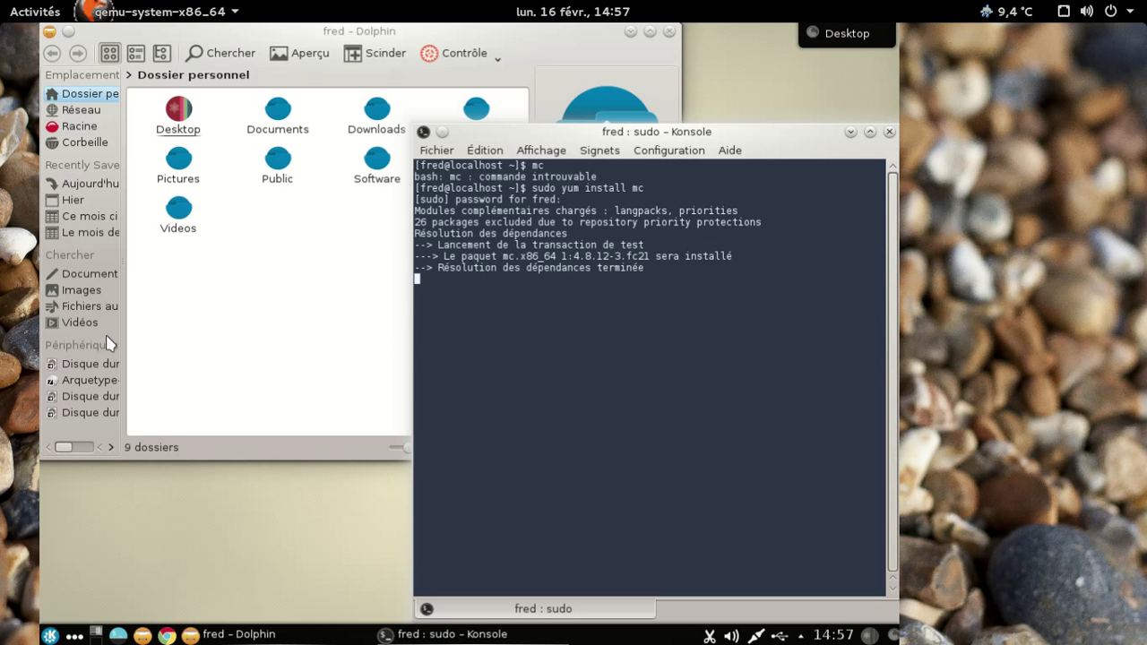
pyautogui.write('y')
pyautogui.press('Return')
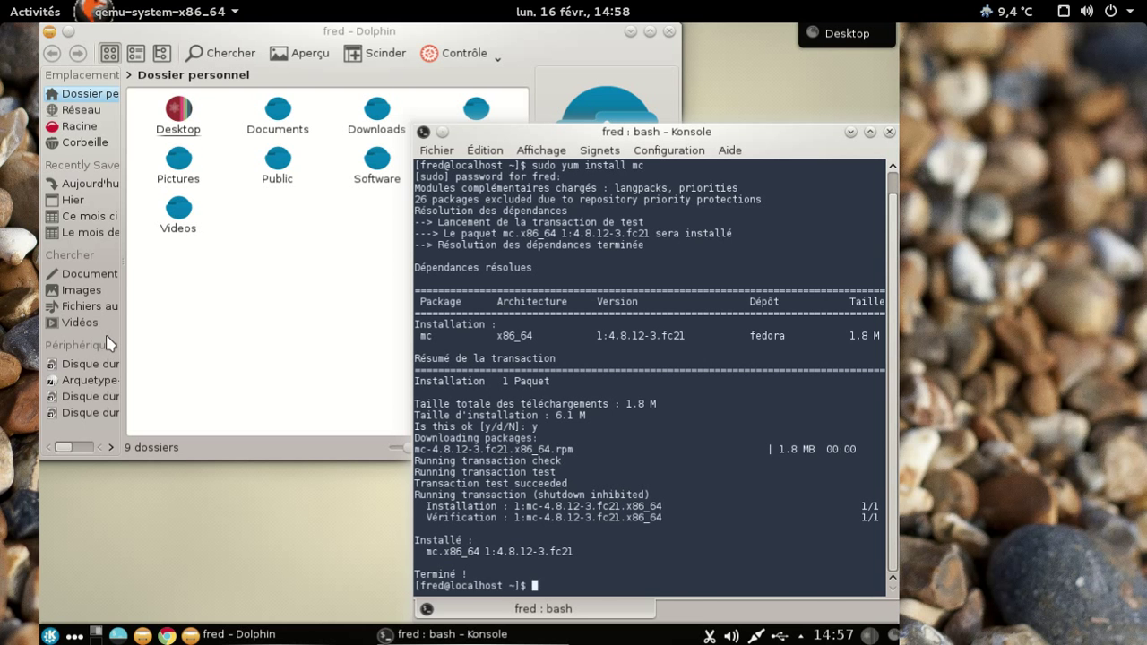
# Launch Midnight Commander with mc and look into the .local/share folder of the home directory.
pyautogui.write('mc')
pyautogui.press('Return')
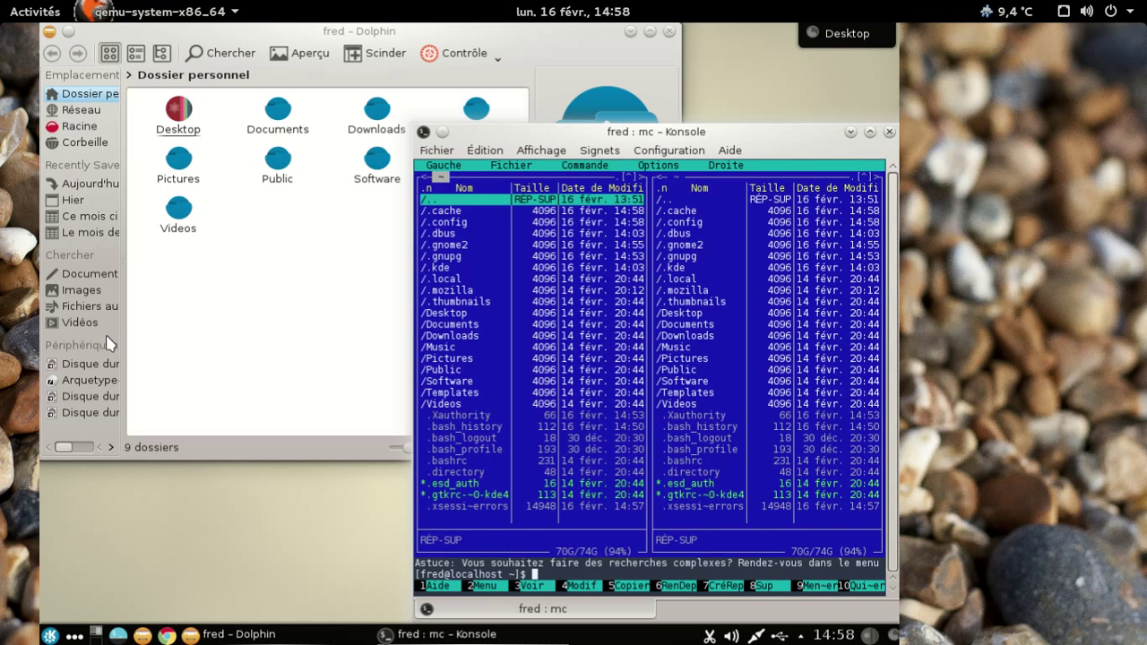
pyautogui.press('Down')
pyautogui.press('Down')
pyautogui.press('Down')
pyautogui.press('Down')
pyautogui.press('Down')
pyautogui.press('Down')
pyautogui.press('Down')
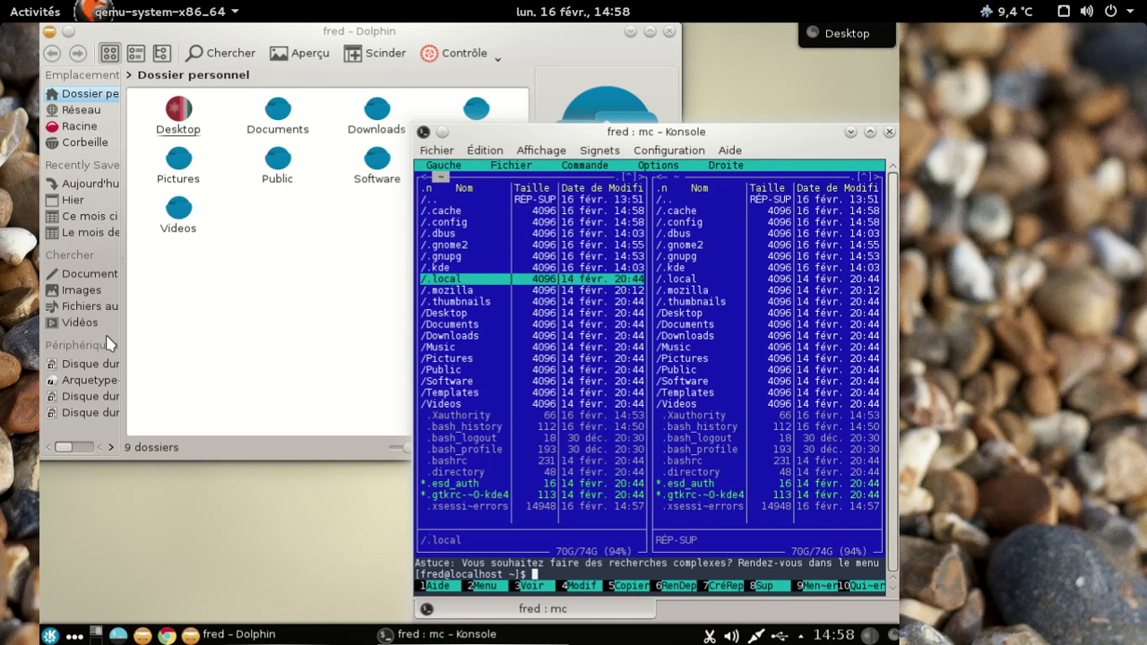
pyautogui.press('Return')
pyautogui.press('Down')
pyautogui.press('Return')
pyautogui.press('Down')
pyautogui.press('Down')
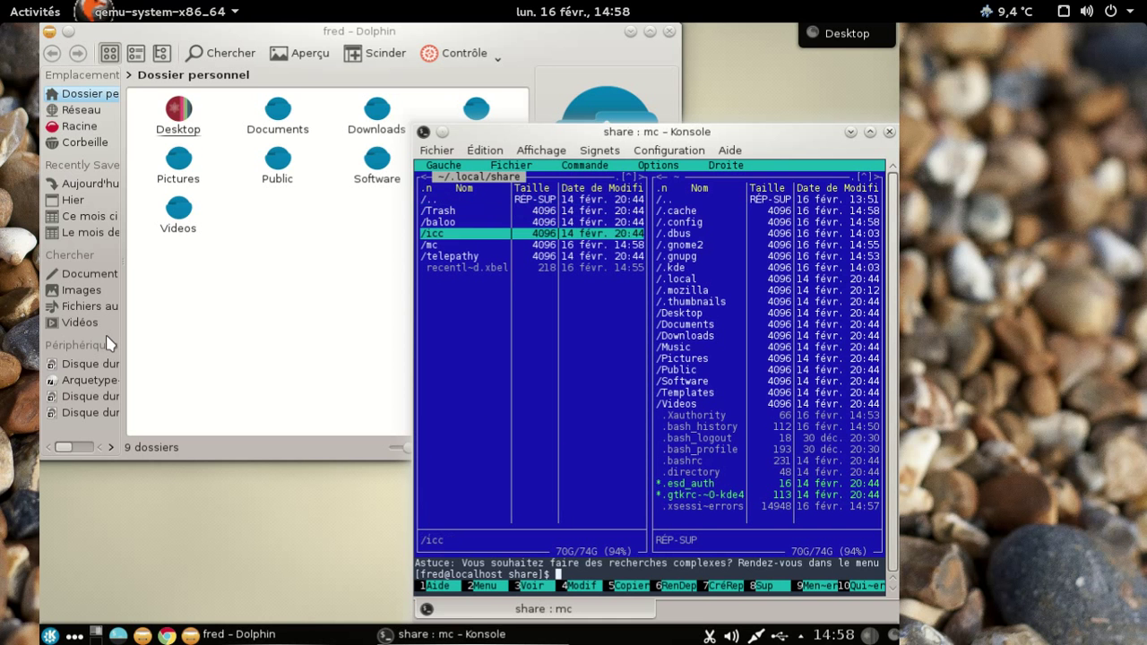
pyautogui.press('Up')
pyautogui.press('Up')
pyautogui.press('Up')
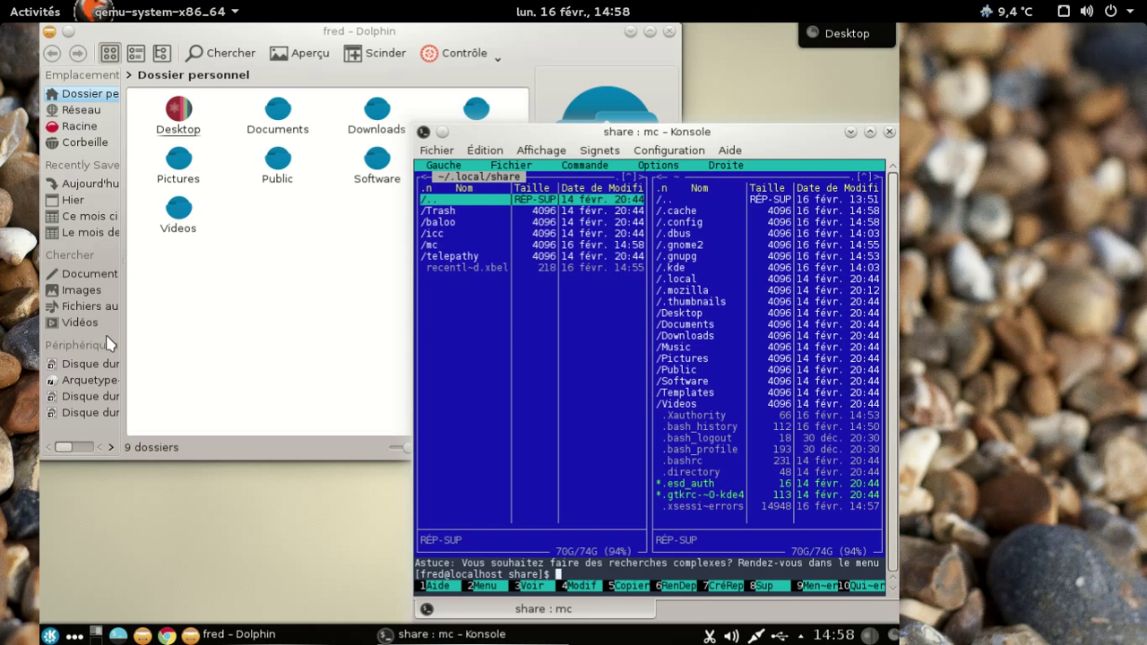
# Go back up to the home directory and open its .config folder.
pyautogui.press('Return')
pyautogui.press('Up')
pyautogui.press('Return')
pyautogui.press('Up')
pyautogui.press('Up')
pyautogui.press('Up')
pyautogui.press('Up')
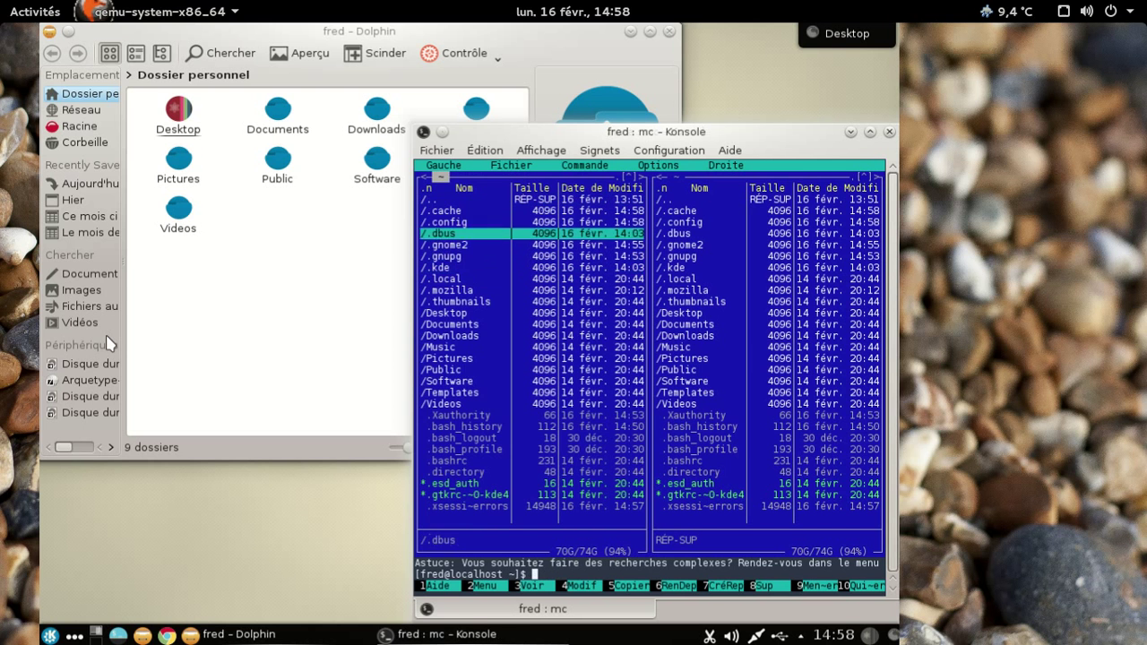
pyautogui.press('Up')
pyautogui.press('Return')
# View the contents of the user-dirs.dirs file, then close the viewer.
pyautogui.press('Down')
pyautogui.press('Down')
pyautogui.press('Down')
pyautogui.press('Down')
pyautogui.press('Down')
pyautogui.press('Down')
pyautogui.press('Down')
pyautogui.press('Down')
pyautogui.press('Down')
pyautogui.press('Down')
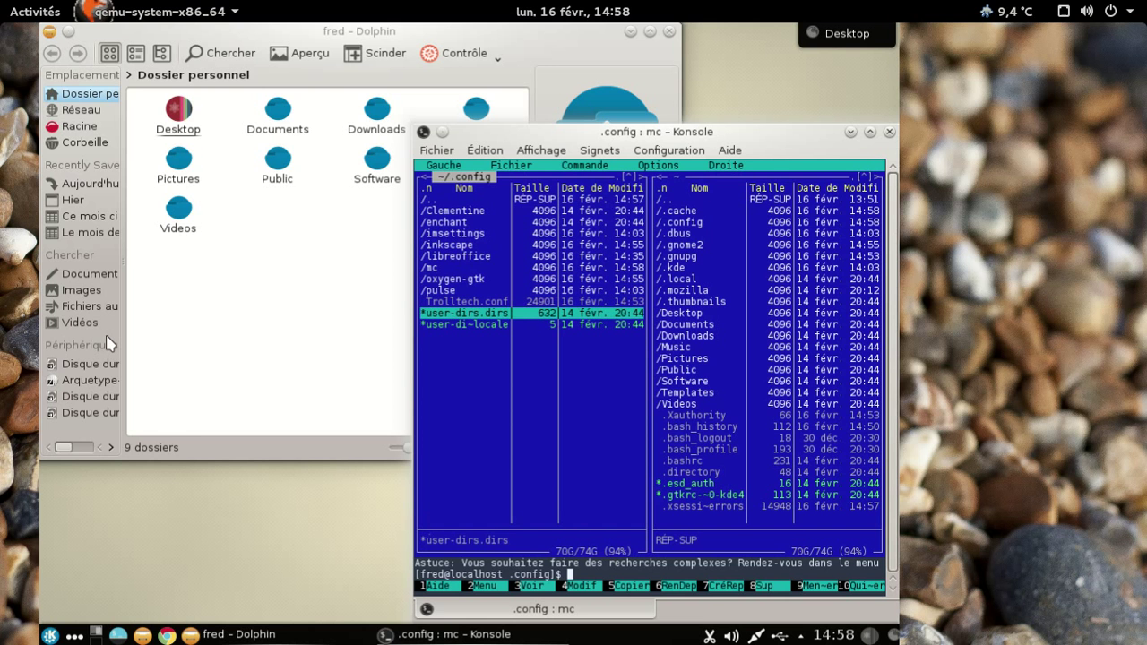
pyautogui.press('F3')
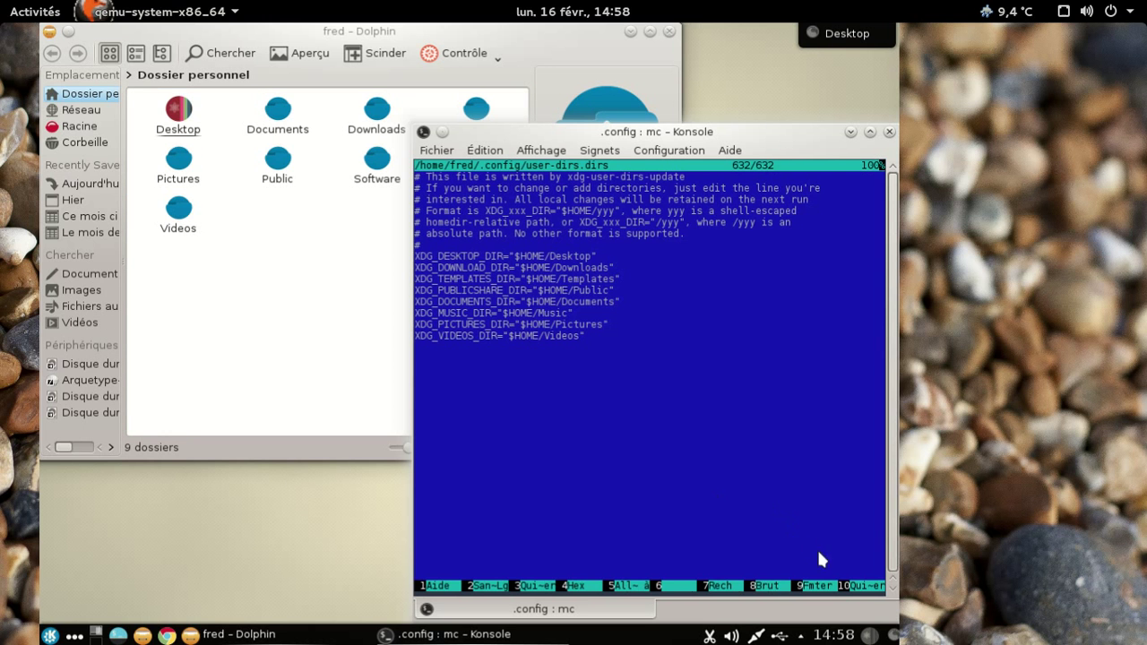
pyautogui.click(844, 585)
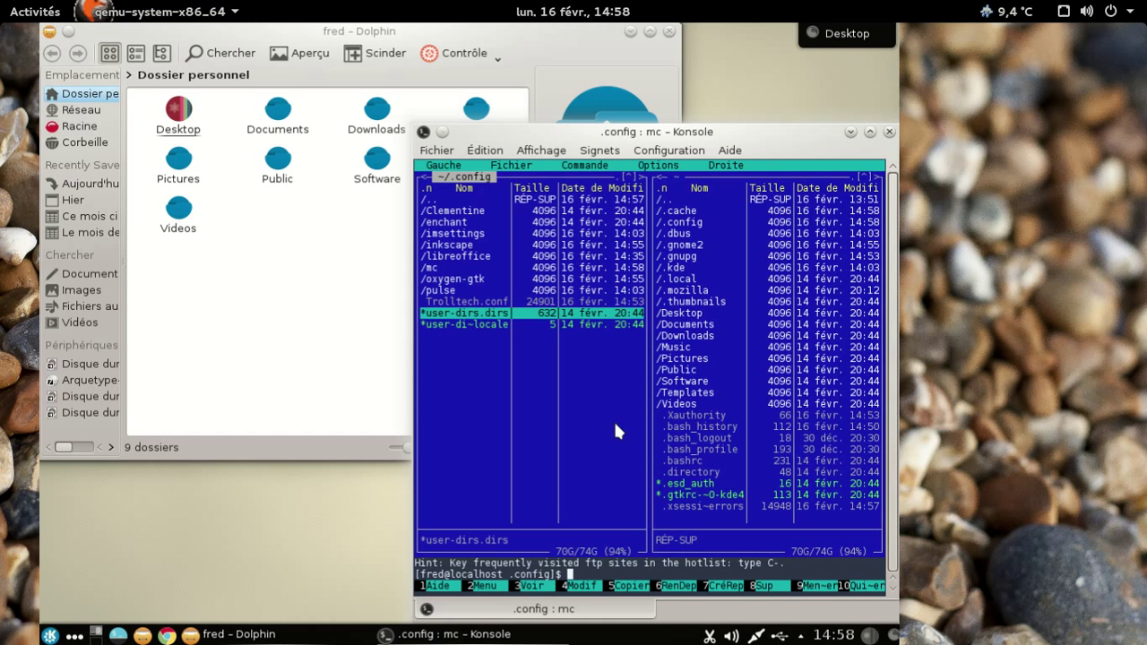
# Open the Documents folder of the home directory in the second file pane.
pyautogui.press('Tab')
pyautogui.press('Down')
pyautogui.press('Down')
pyautogui.press('Down')
pyautogui.press('Down')
pyautogui.press('Down')
pyautogui.press('Down')
pyautogui.press('Down')
pyautogui.press('Down')
pyautogui.press('Down')
pyautogui.press('Down')
pyautogui.press('Down')
pyautogui.press('Down')
pyautogui.press('Down')
pyautogui.press('Up')
pyautogui.press('Up')
pyautogui.press('Return')
# Return to the .config pane and view the contents of user-dirs.locale, then close the viewer.
pyautogui.press('Tab')
pyautogui.press('Down')
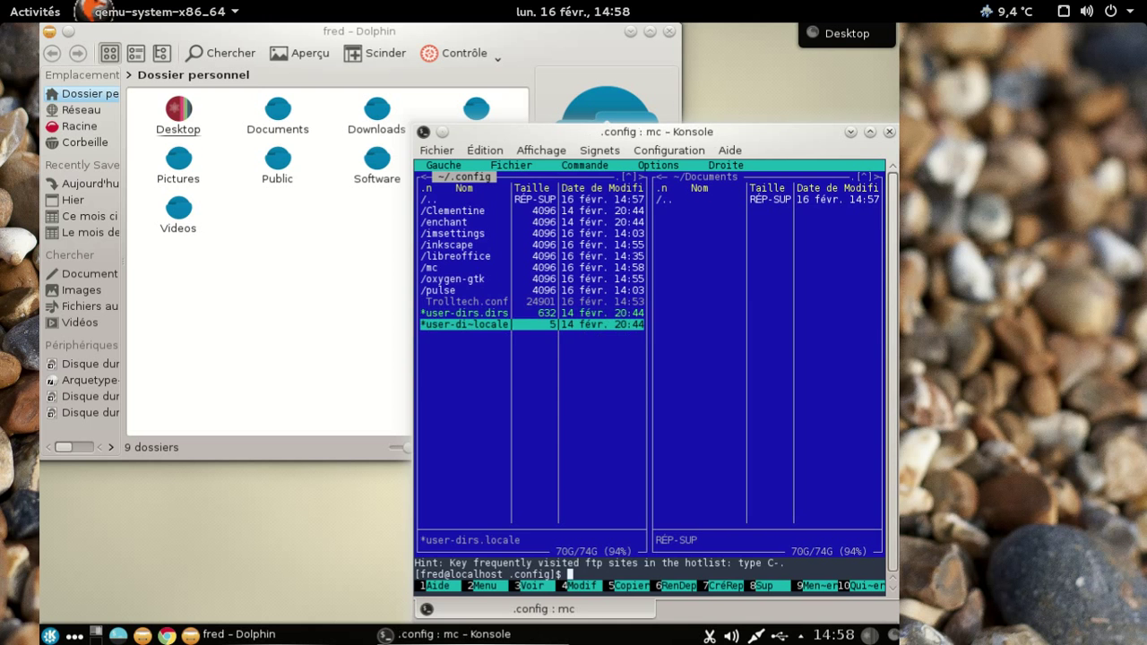
pyautogui.press('F3')
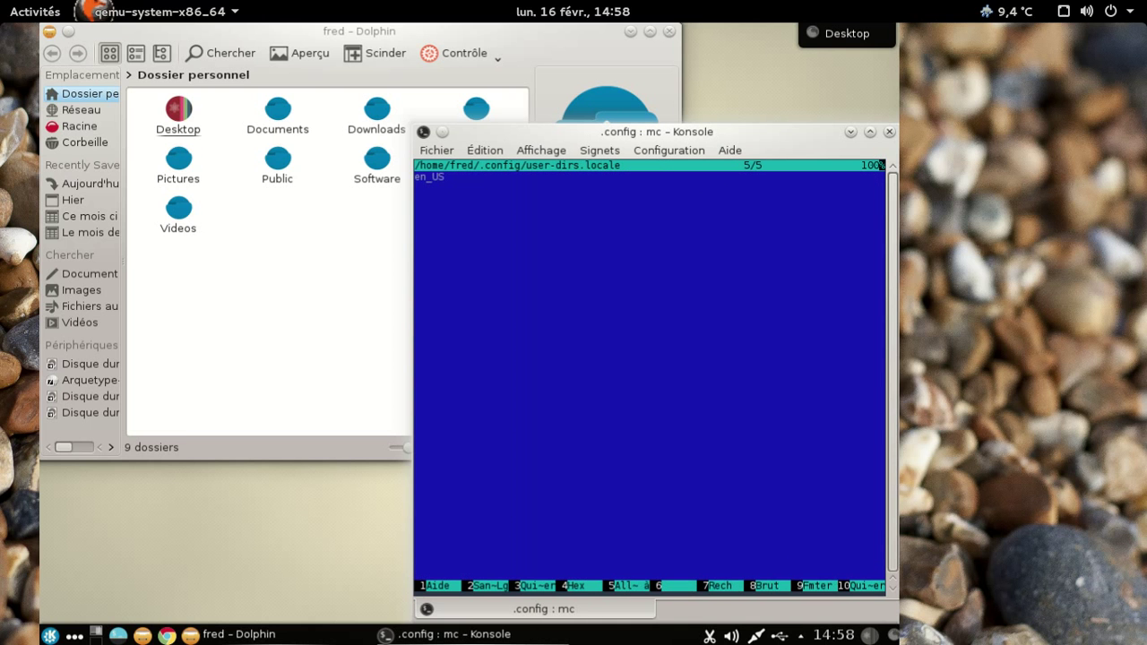
pyautogui.press('F3')
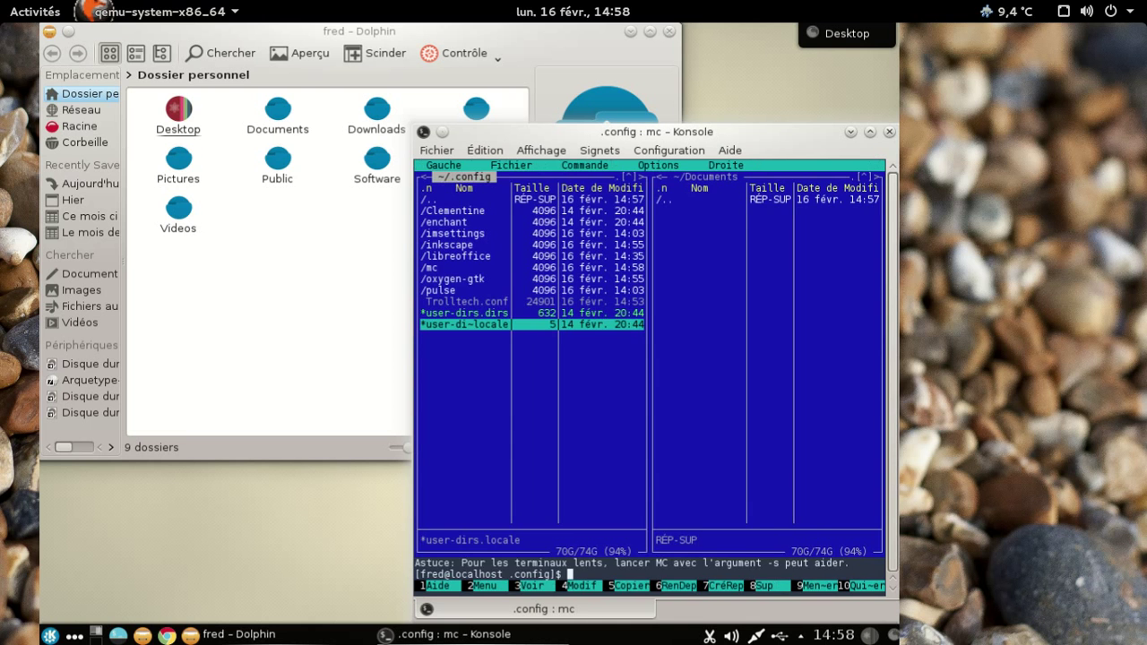
# Edit user-dirs.locale so that it contains fr_FR, and save the file on closing.
pyautogui.press('F4')
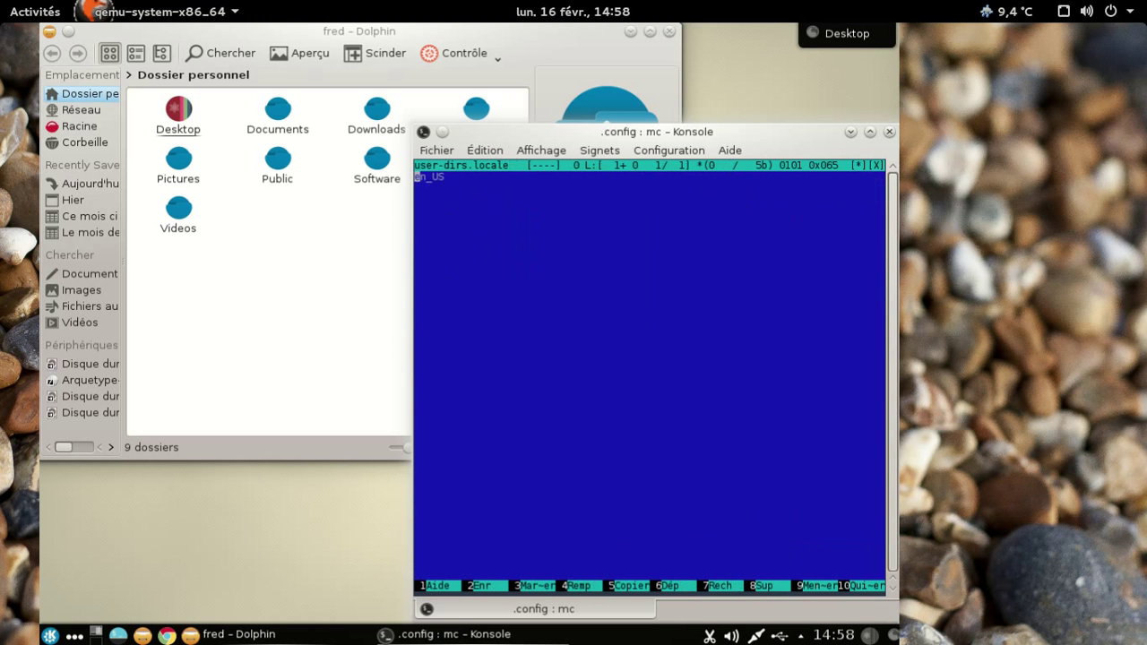
pyautogui.press('Delete')
pyautogui.press('Delete')
pyautogui.press('Delete')
pyautogui.press('Delete')
pyautogui.press('Delete')
pyautogui.write('fr_FR')
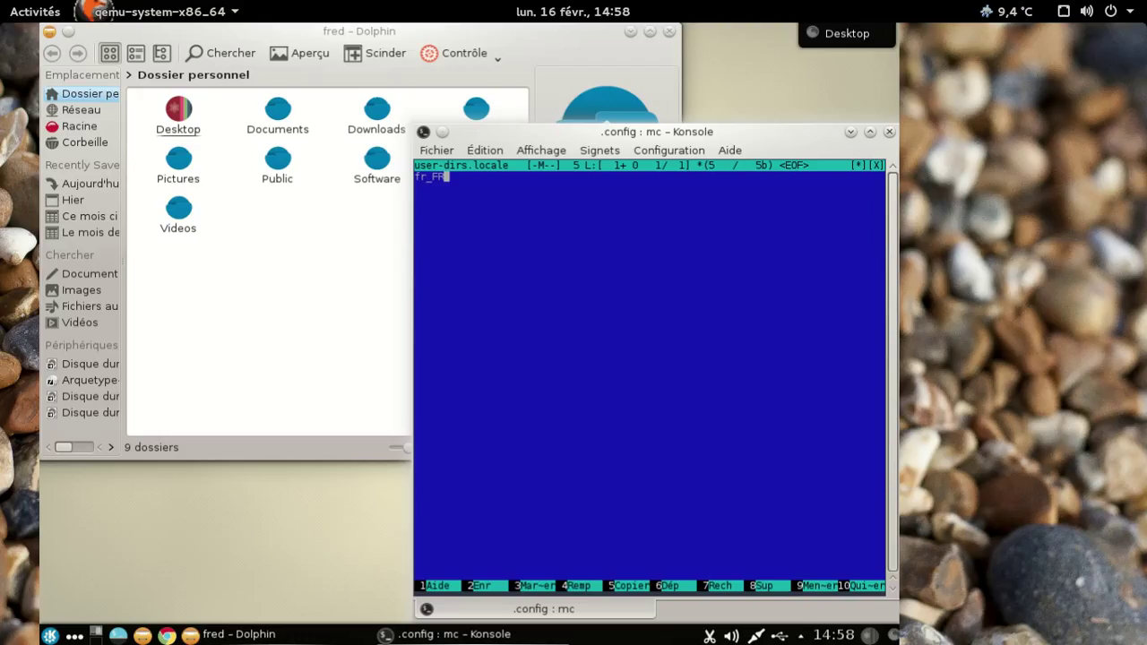
pyautogui.click(858, 587)
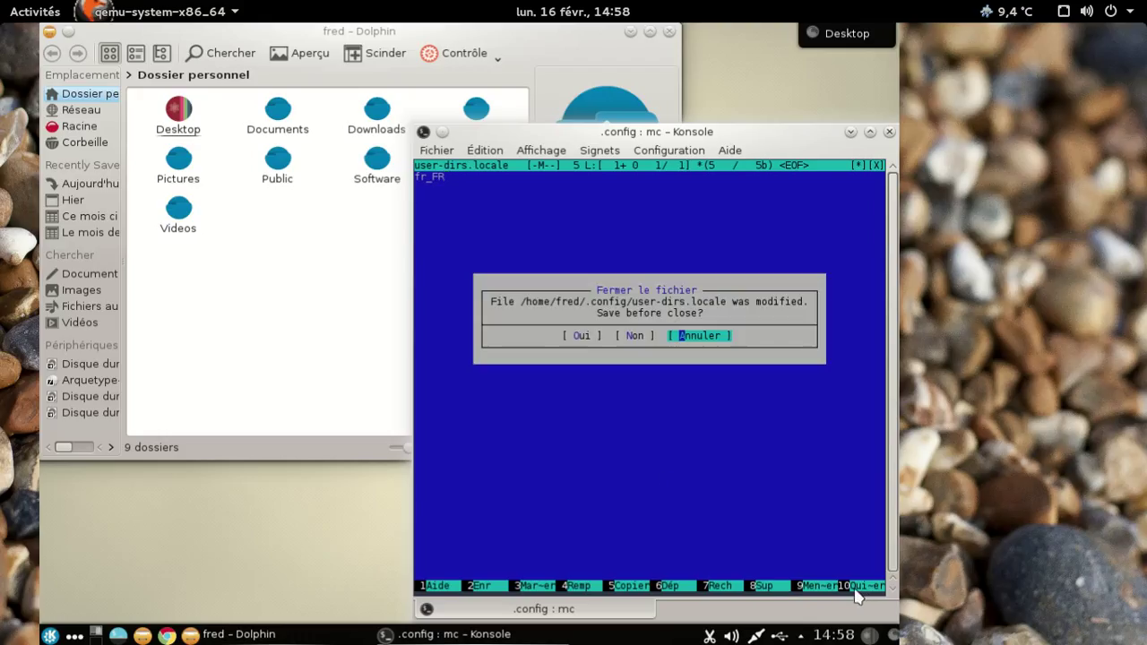
pyautogui.click(584, 336)
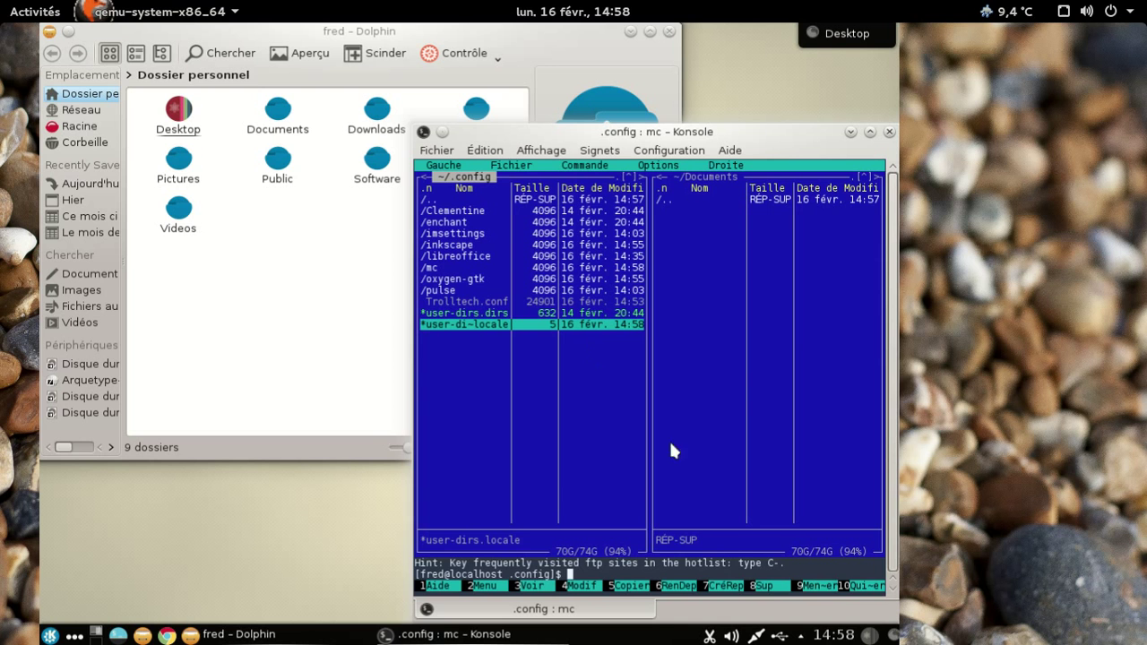
# Quit Midnight Commander, run xdg-user-dirs-update and list the home directory with ls.
pyautogui.click(846, 586)
pyautogui.write('xdg')
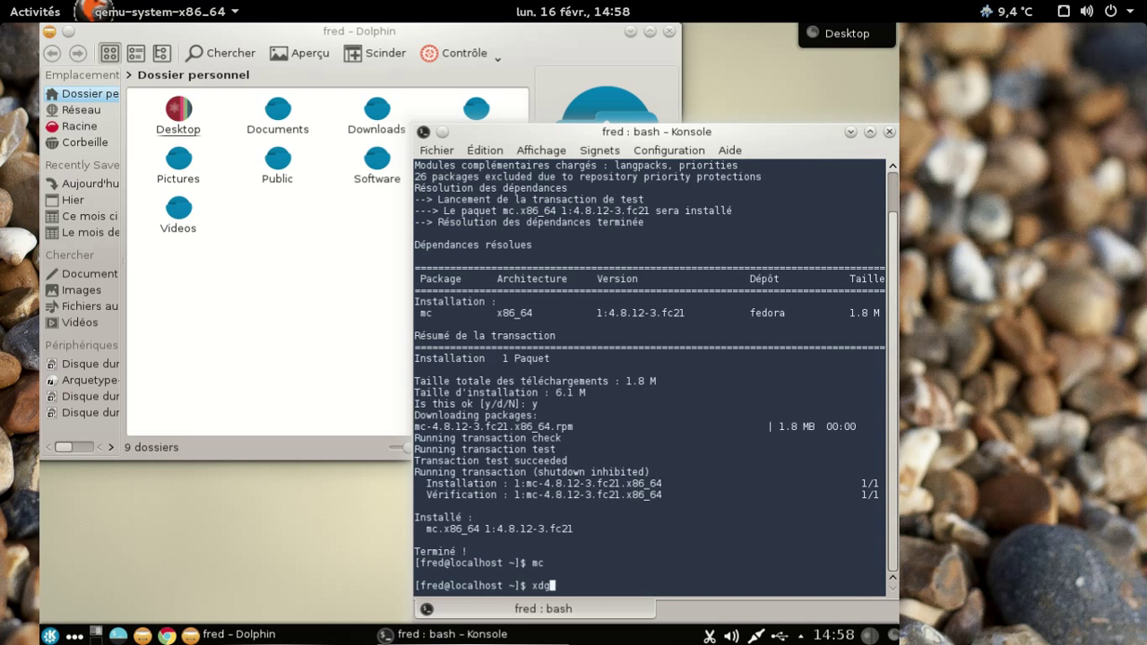
pyautogui.write('-user-dirs-update')
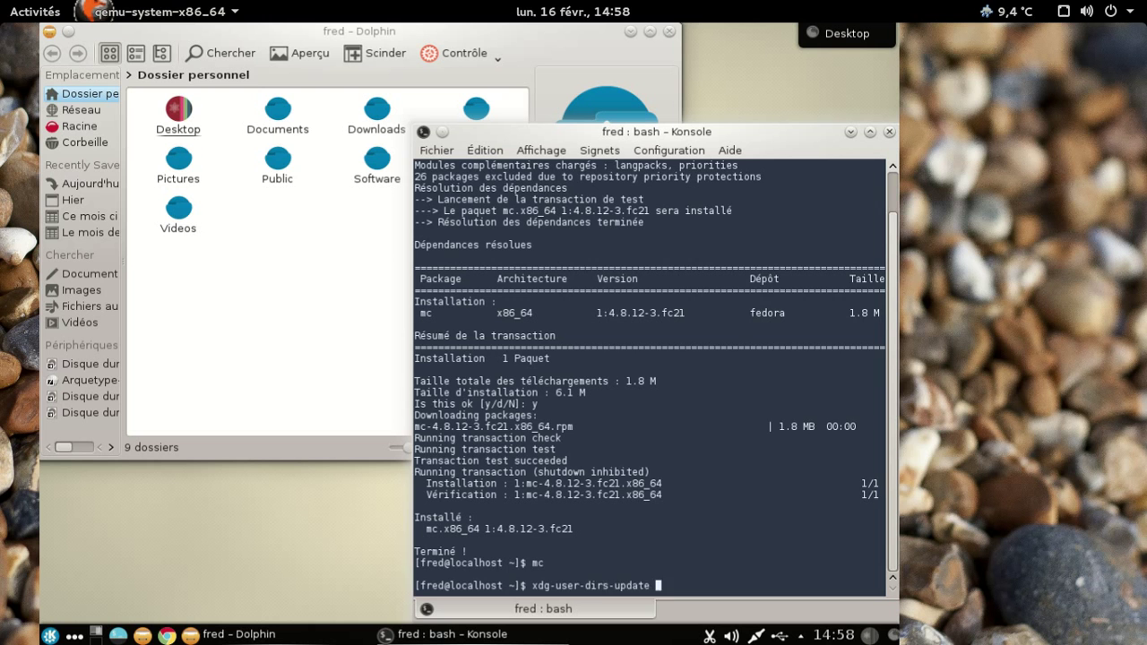
pyautogui.press('Return')
pyautogui.write('ls')
pyautogui.press('Return')
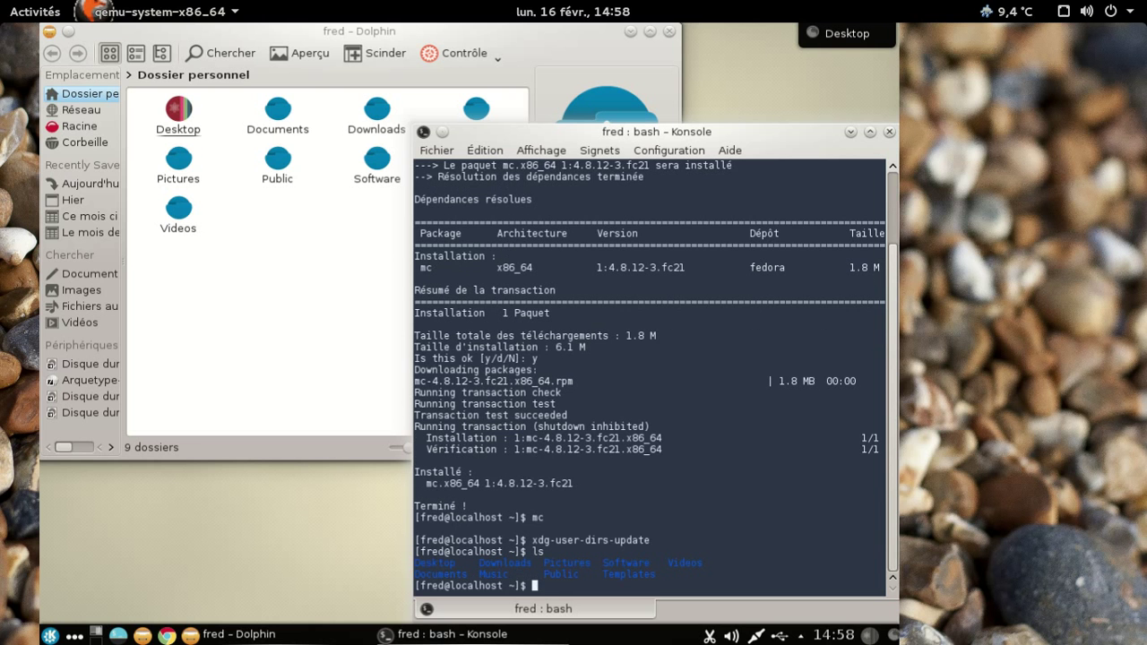
# Relaunch mc and delete the Downloads, Music, Pictures, Templates and Videos folders from the home directory.
pyautogui.write('mc')
pyautogui.press('Return')
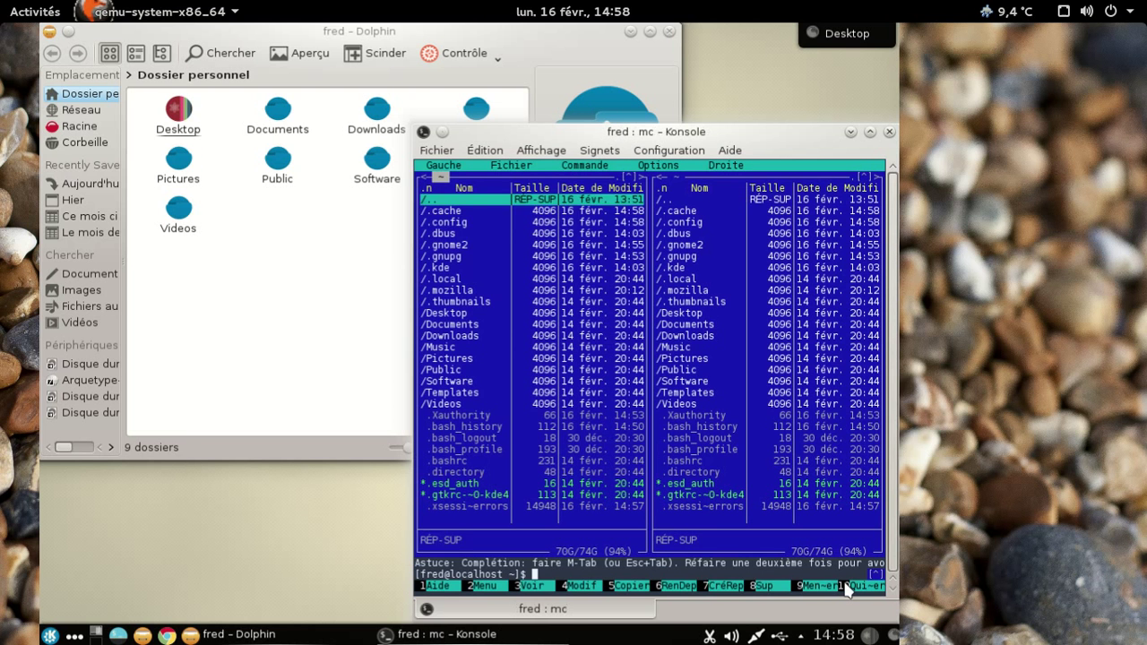
pyautogui.press('Down')
pyautogui.press('Down')
pyautogui.press('Down')
pyautogui.press('Down')
pyautogui.press('Down')
pyautogui.press('Down')
pyautogui.press('Down')
pyautogui.press('Down')
pyautogui.press('Down')
pyautogui.press('Down')
pyautogui.press('Down')
pyautogui.press('Down')
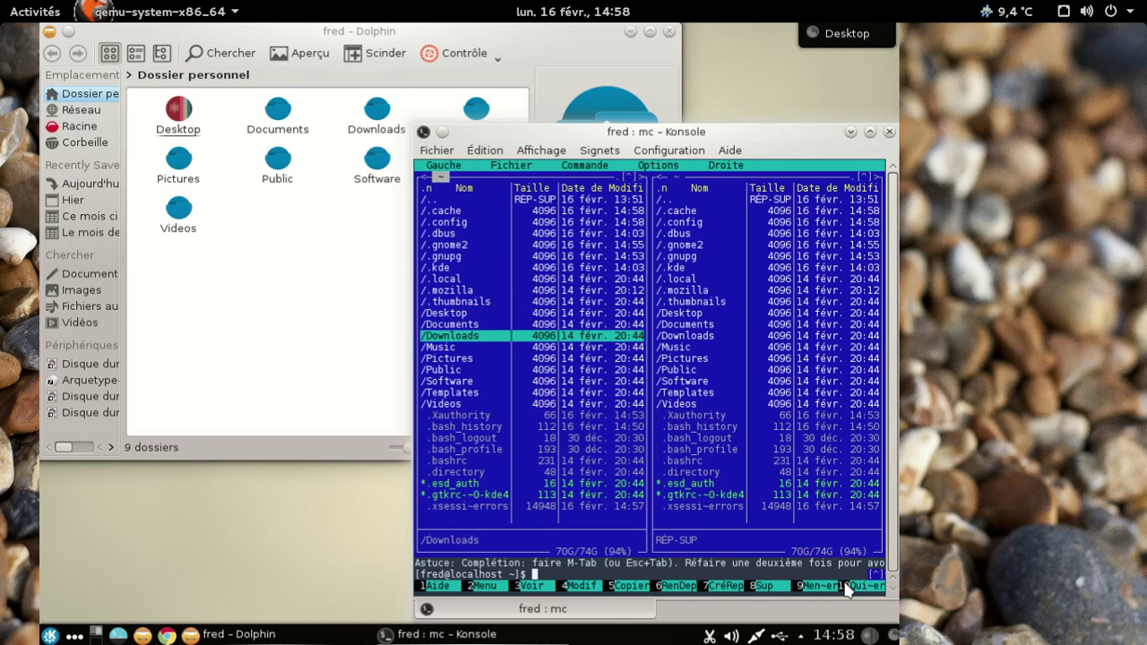
pyautogui.press('Insert')
pyautogui.press('Insert')
pyautogui.press('Insert')
pyautogui.press('Down')
pyautogui.press('Down')
pyautogui.press('Insert')
pyautogui.press('Insert')
pyautogui.press('Up')
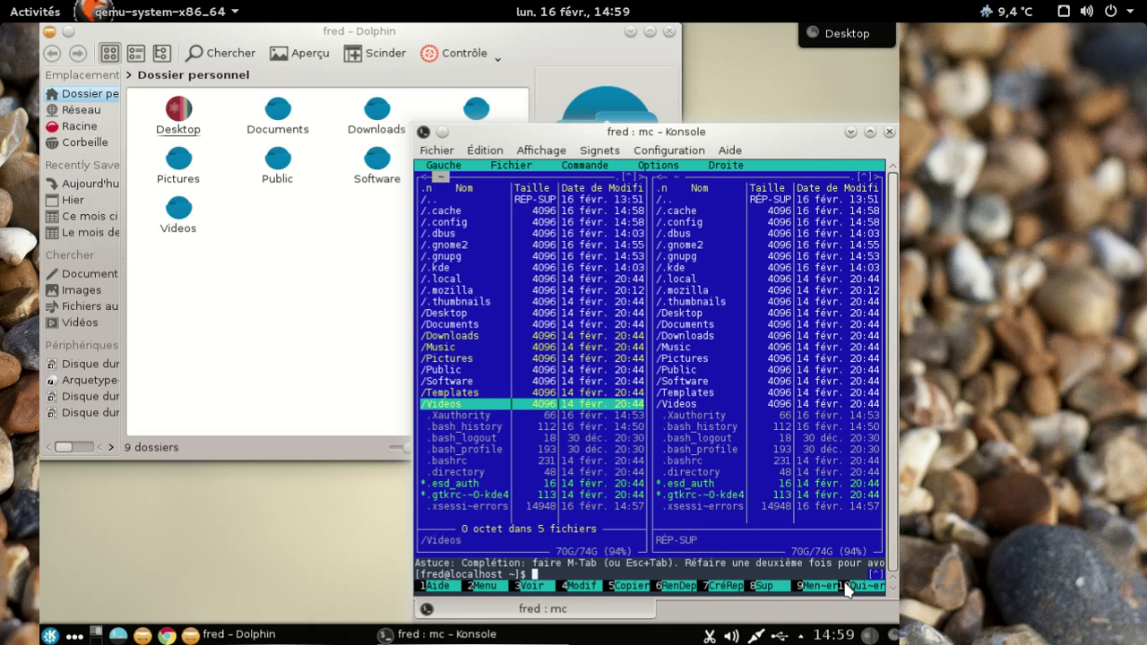
pyautogui.press('F8')
pyautogui.press('Return')
# Leave Midnight Commander for the shell and run xdg-user-dirs-update again.
pyautogui.write('xdg-user-dirs-update')
pyautogui.hotkey('ctrl', 'o')
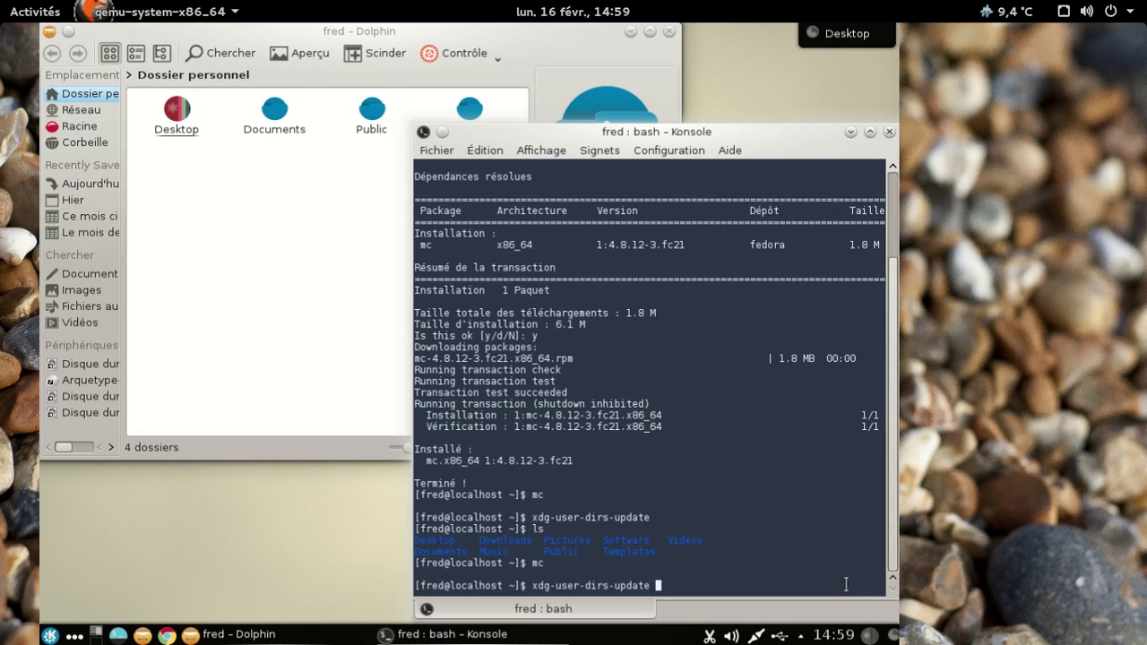
pyautogui.press('Return')
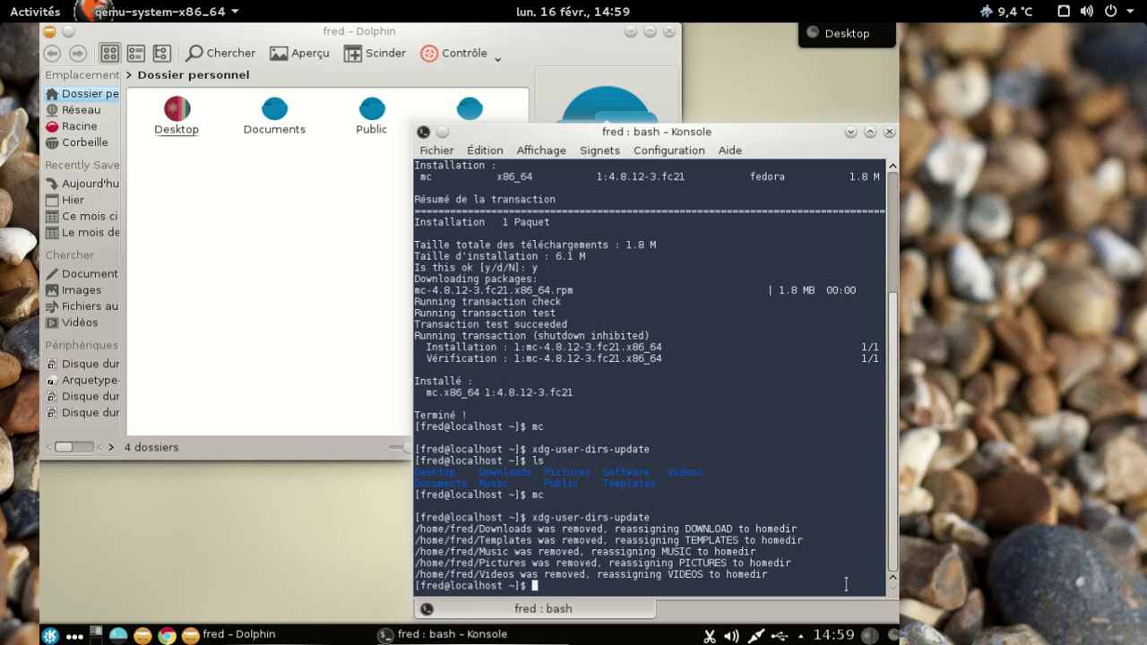
pyautogui.press('Up')
pyautogui.press('BackSpace')
pyautogui.press('BackSpace')
pyautogui.press('BackSpace')
pyautogui.press('BackSpace')
pyautogui.press('BackSpace')
pyautogui.press('BackSpace')
pyautogui.press('BackSpace')
pyautogui.press('BackSpace')
pyautogui.press('BackSpace')
pyautogui.press('BackSpace')
pyautogui.press('BackSpace')
pyautogui.press('BackSpace')
pyautogui.press('BackSpace')
pyautogui.press('BackSpace')
pyautogui.press('BackSpace')
pyautogui.press('BackSpace')
pyautogui.press('BackSpace')
pyautogui.press('BackSpace')
pyautogui.press('BackSpace')
pyautogui.press('BackSpace')
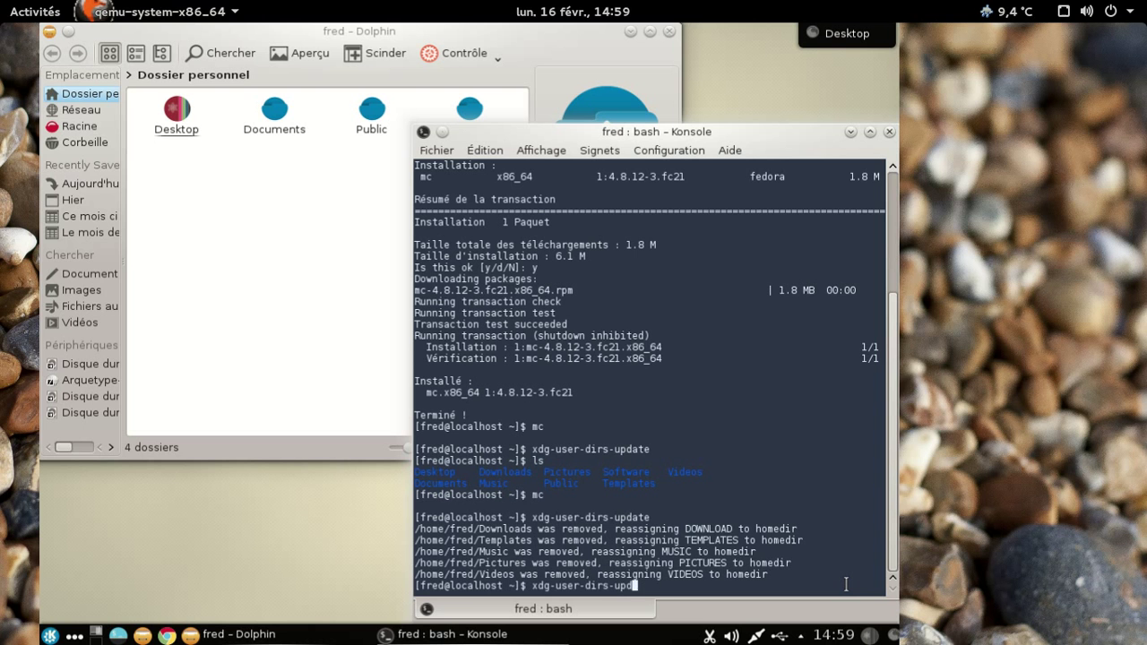
# Launch mc again and delete the Documents and Public folders from the home directory.
pyautogui.write('mc')
pyautogui.press('Return')
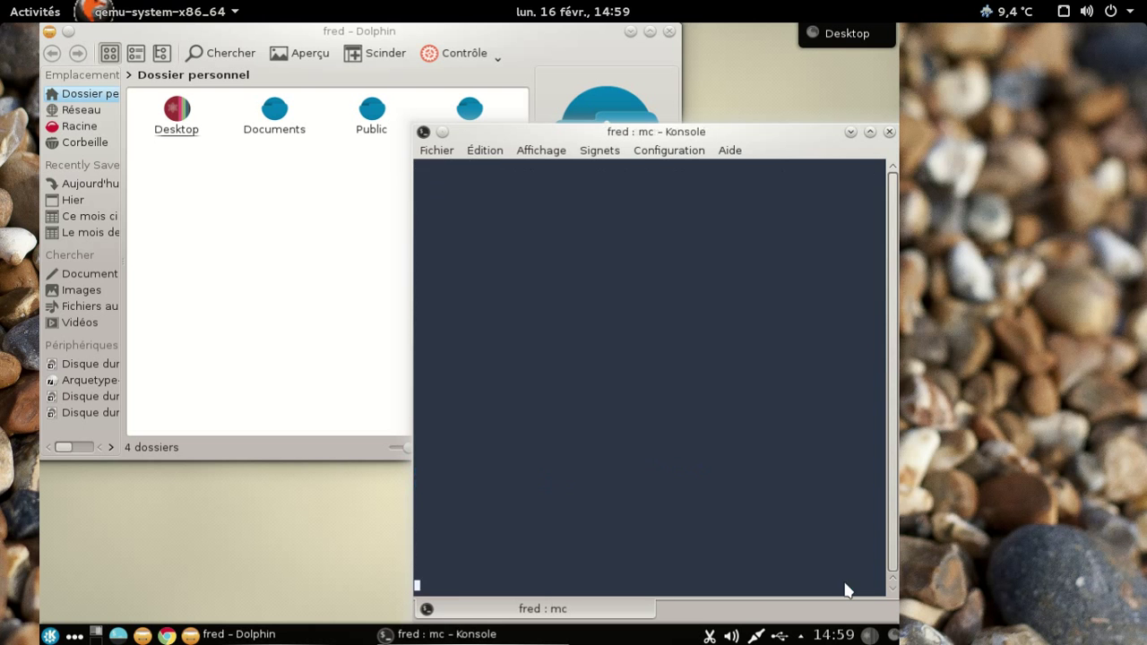
pyautogui.press('Down')
pyautogui.press('Down')
pyautogui.press('Down')
pyautogui.press('Down')
pyautogui.press('Down')
pyautogui.press('Down')
pyautogui.press('Down')
pyautogui.press('Down')
pyautogui.press('Down')
pyautogui.press('Down')
pyautogui.press('Down')
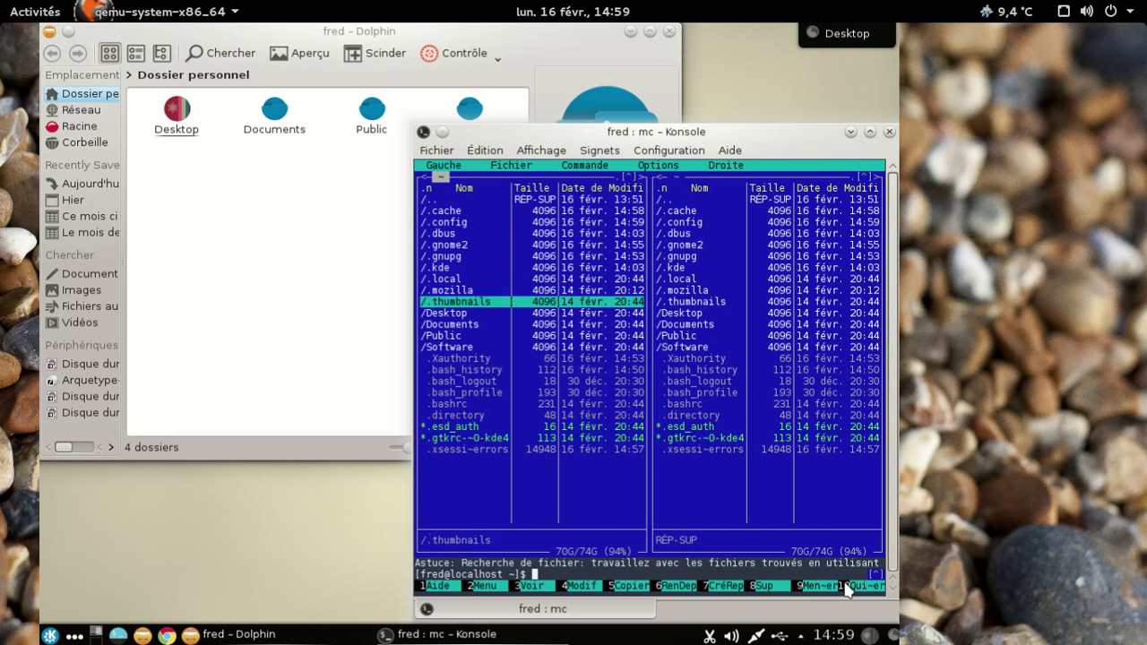
pyautogui.press('Insert')
pyautogui.press('Down')
pyautogui.press('Insert')
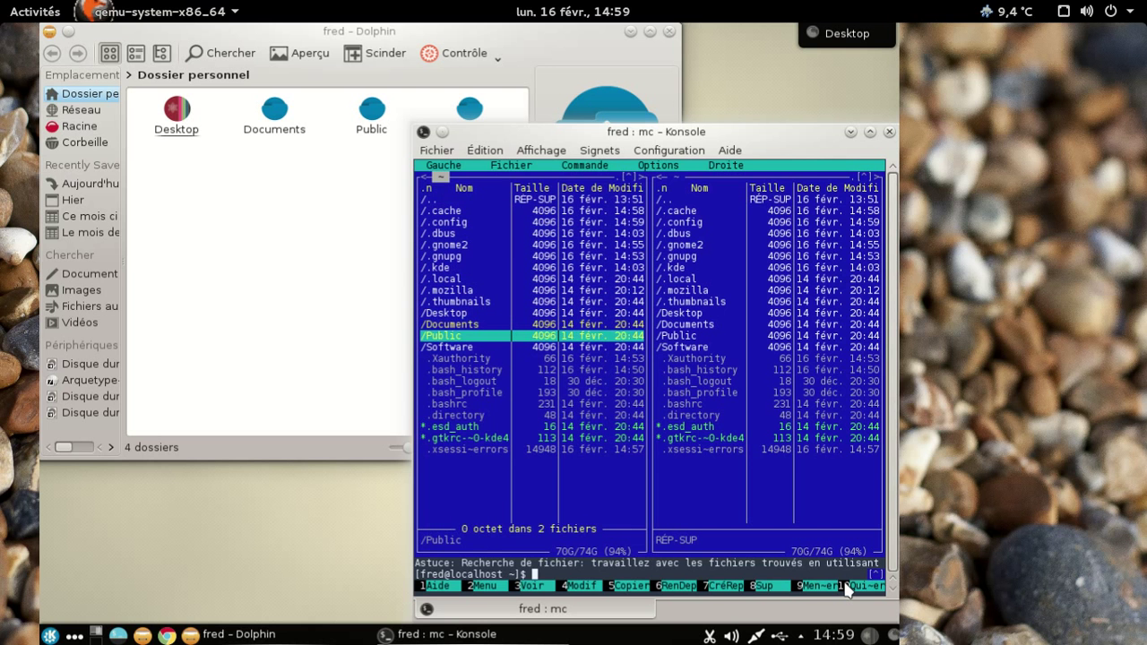
pyautogui.press('F8')
pyautogui.press('Return')
# Exit Midnight Commander and rerun xdg-user-dirs-update after deleting the Documents and Public folders.
pyautogui.write('exit')
pyautogui.press('Return')
pyautogui.press('Up')
pyautogui.press('Up')
pyautogui.press('Down')
pyautogui.press('Up')
pyautogui.press('Return')
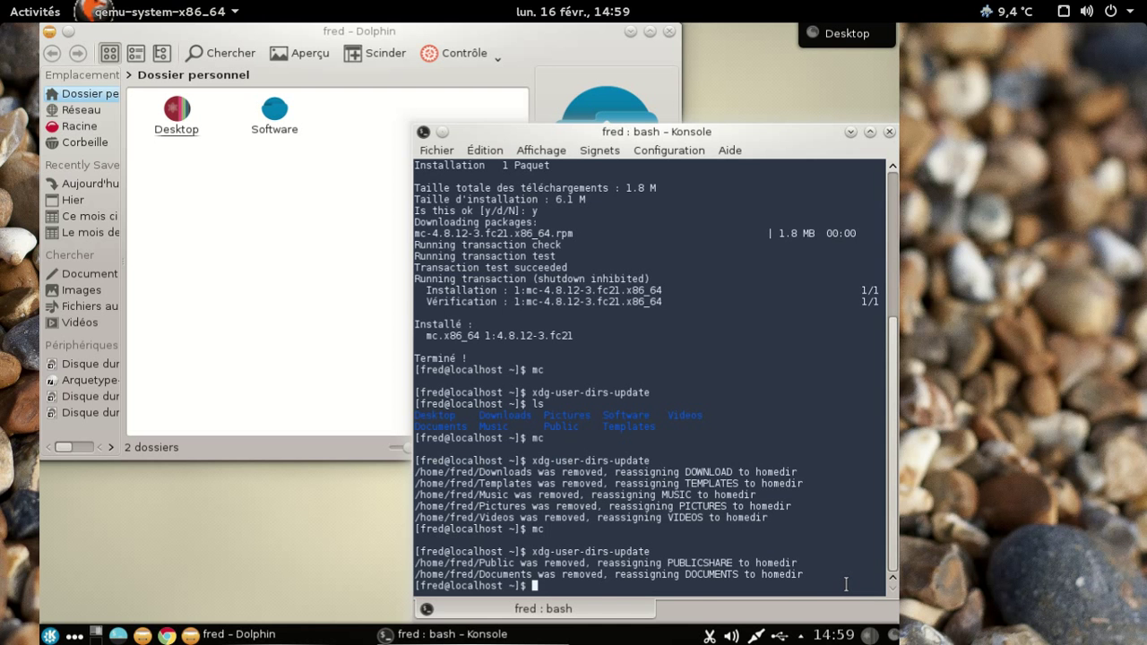
# Launch mc and look through the hidden .local folder, then return to the home directory.
pyautogui.write('mc')
pyautogui.press('Return')
pyautogui.press('Down')
pyautogui.press('Down')
pyautogui.press('Down')
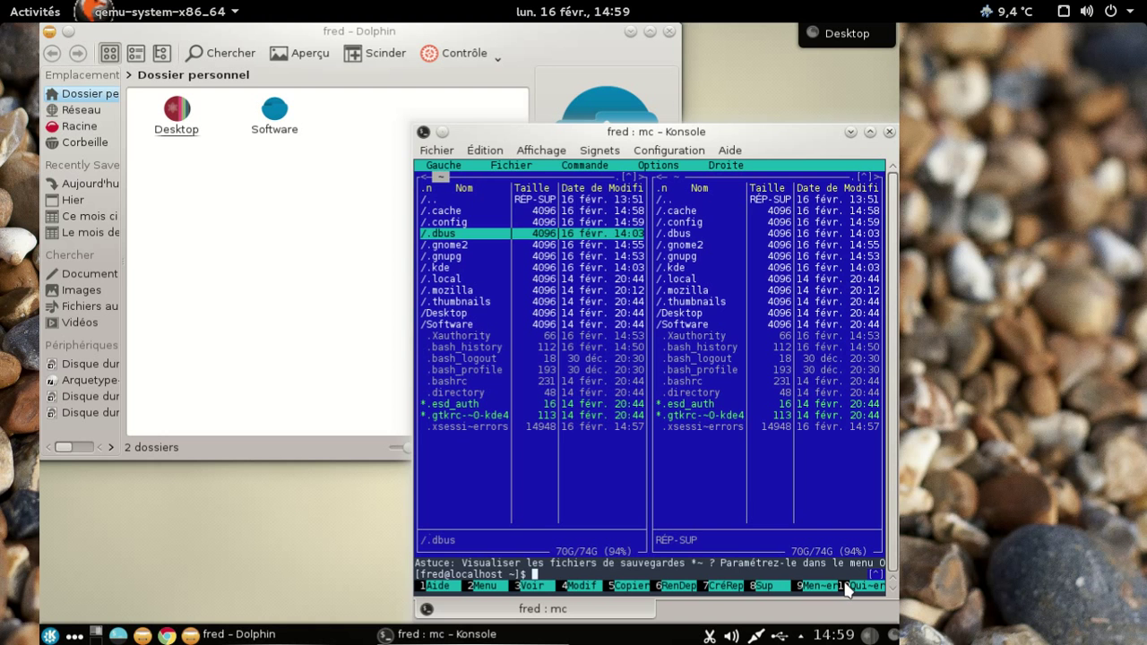
pyautogui.press('Up')
pyautogui.press('Up')
pyautogui.press('Down')
pyautogui.press('Down')
pyautogui.press('Down')
pyautogui.press('Down')
pyautogui.press('Down')
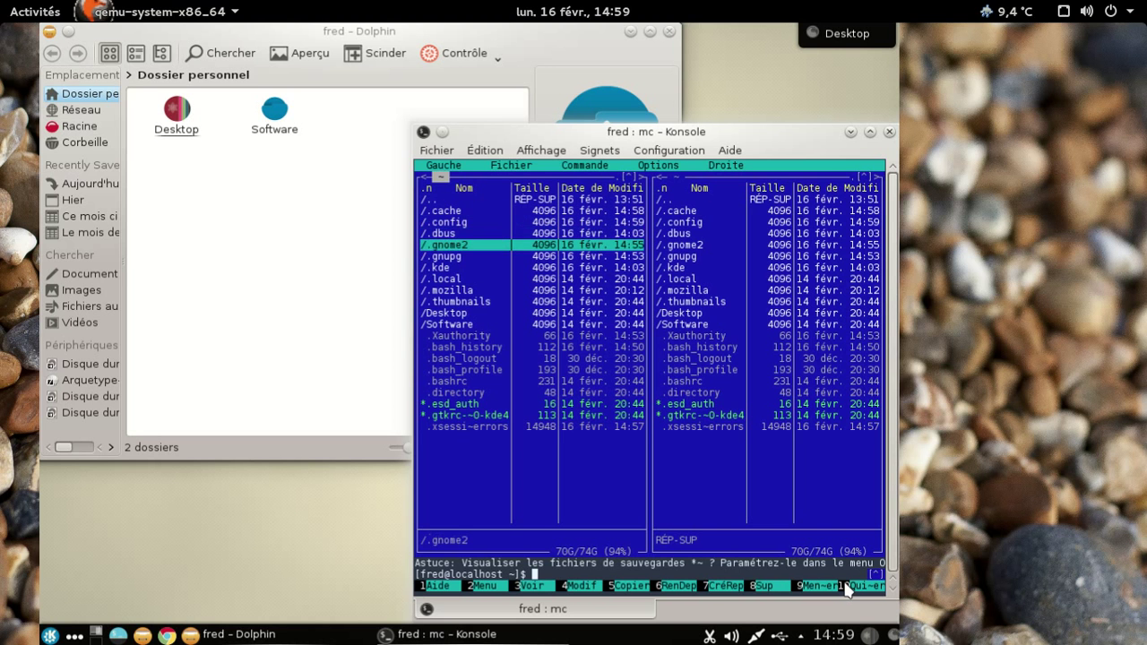
pyautogui.press('Down')
pyautogui.press('Return')
pyautogui.press('Down')
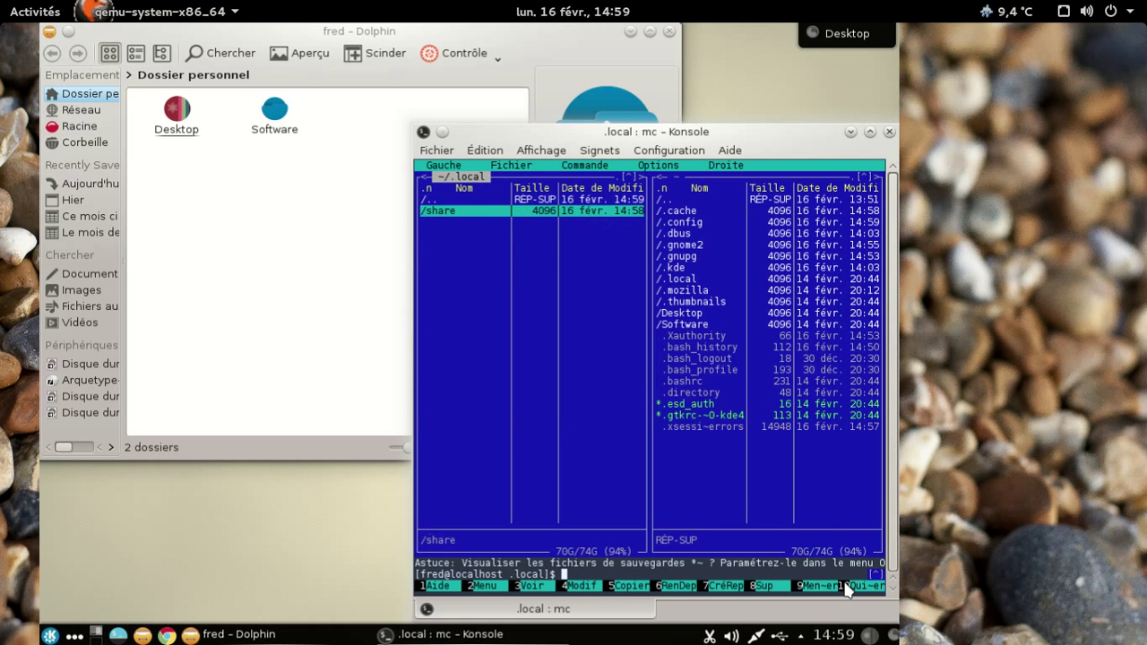
pyautogui.press('Return')
pyautogui.press('Return')
pyautogui.press('Up')
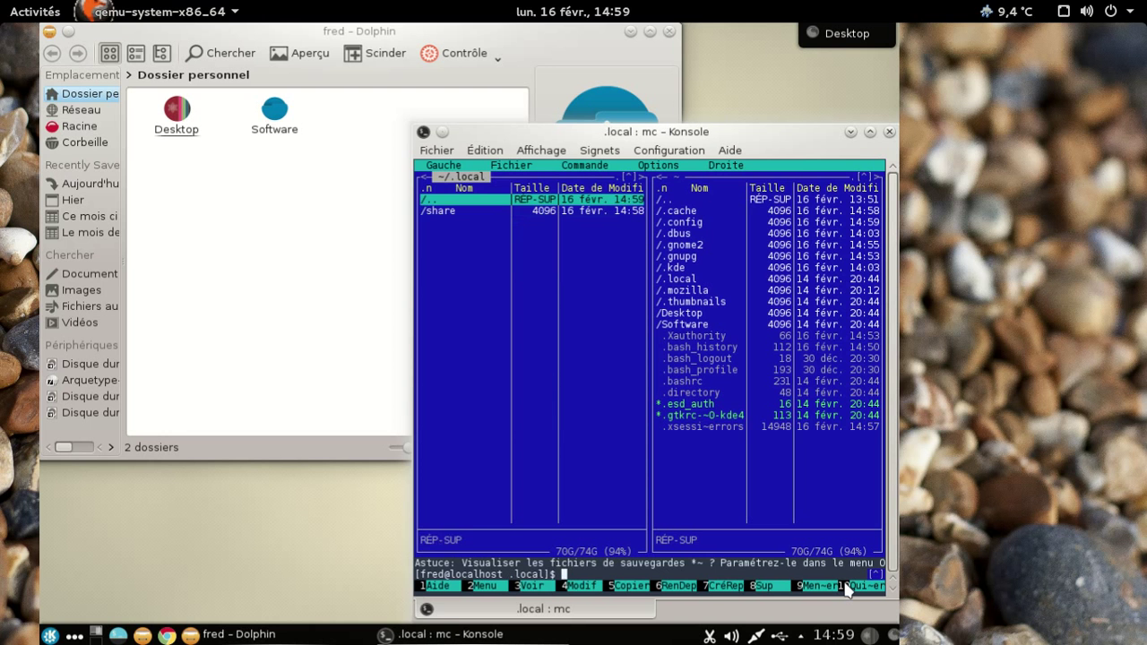
pyautogui.press('Return')
# Open the hidden .config folder in the home directory and delete its user-dirs.dirs file.
pyautogui.press('Up')
pyautogui.press('Up')
pyautogui.press('Up')
pyautogui.press('Down')
pyautogui.press('Down')
pyautogui.press('Down')
pyautogui.press('Up')
pyautogui.press('Up')
pyautogui.press('Up')
pyautogui.press('Up')
pyautogui.press('Up')
pyautogui.press('Return')
pyautogui.press('Down')
pyautogui.press('Down')
pyautogui.press('Down')
pyautogui.press('Down')
pyautogui.press('Down')
pyautogui.press('Down')
pyautogui.press('Down')
pyautogui.press('Down')
pyautogui.press('Down')
pyautogui.press('Down')
pyautogui.press('Down')
pyautogui.press('Up')
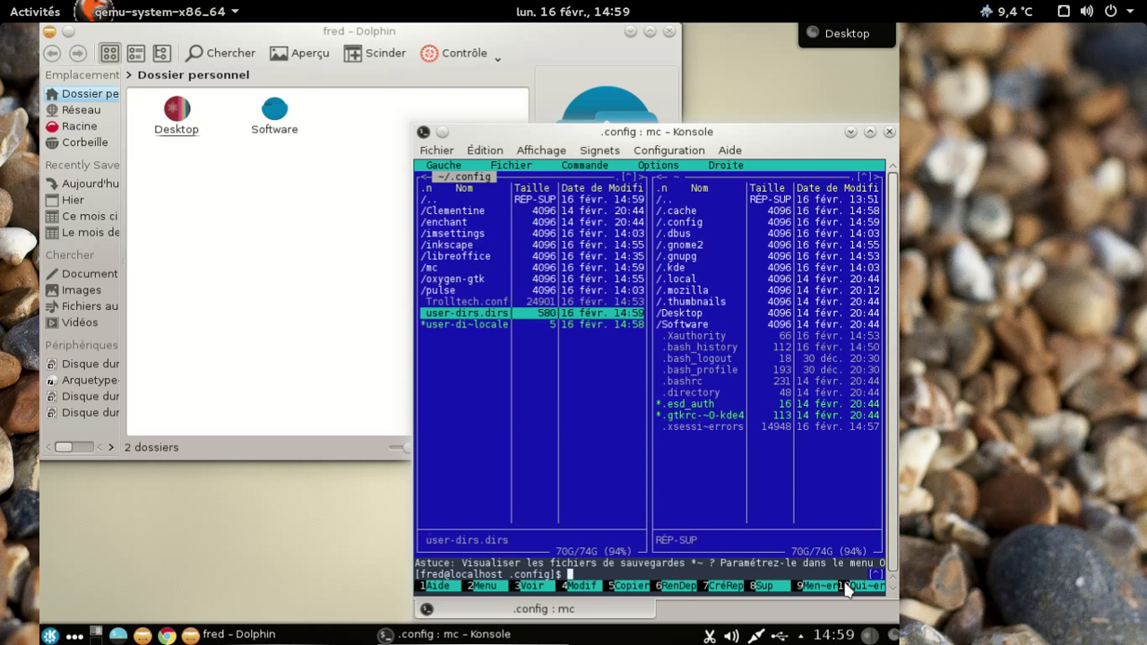
# Exit Midnight Commander and run xdg-user-dirs-update again to regenerate the user folders.
pyautogui.write('exit')
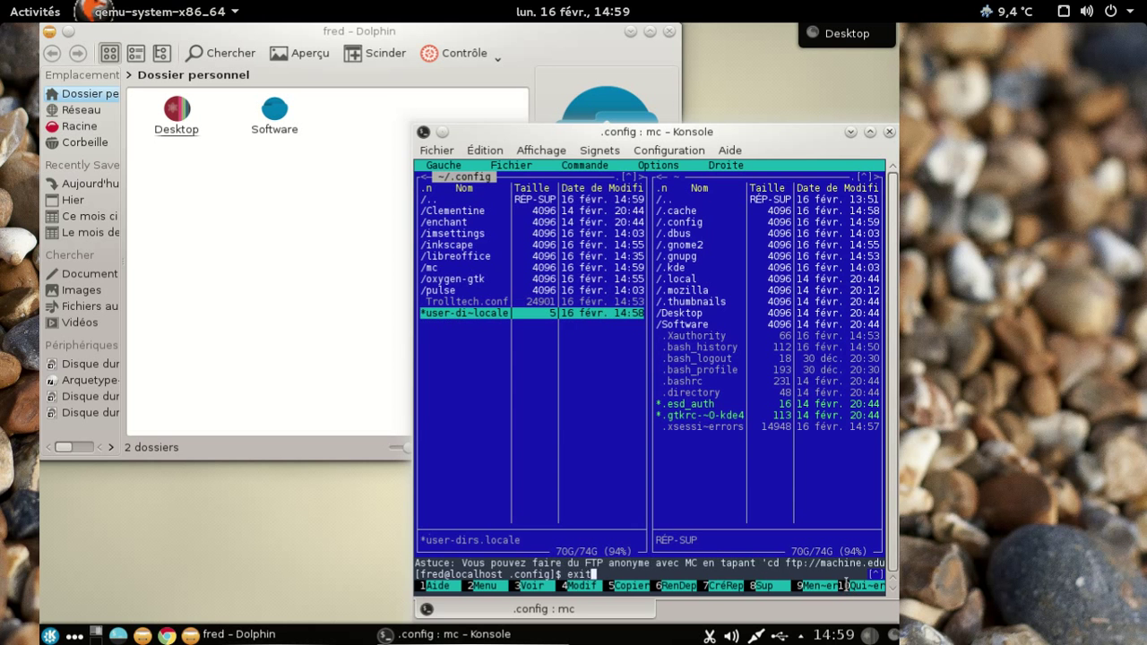
pyautogui.press('Return')
pyautogui.write('mc')
pyautogui.press('Up')
pyautogui.press('Return')
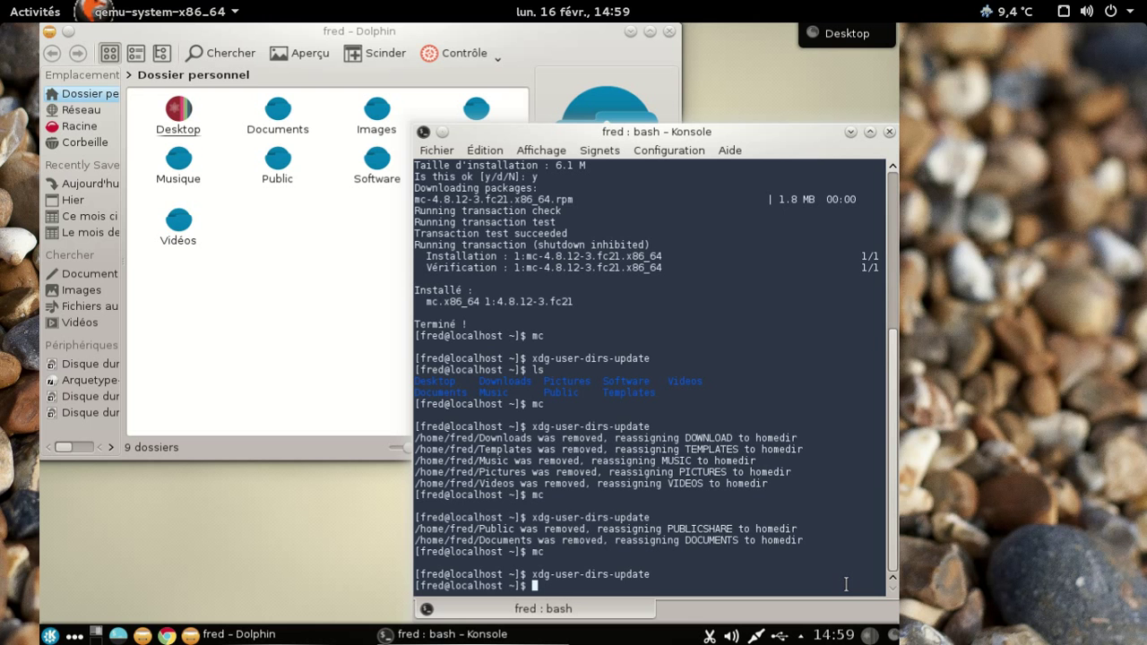
# Exit the terminal and check the Téléchargements folder in the file manager before closing it.
pyautogui.write('exit')
pyautogui.press('Return')
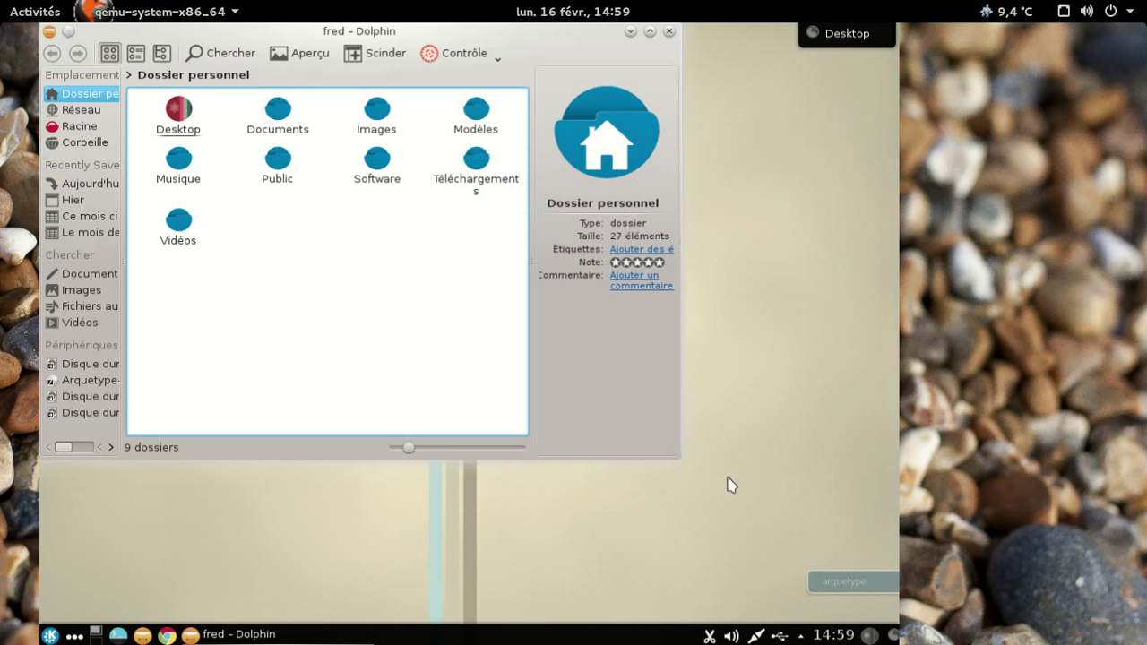
pyautogui.click(481, 177)
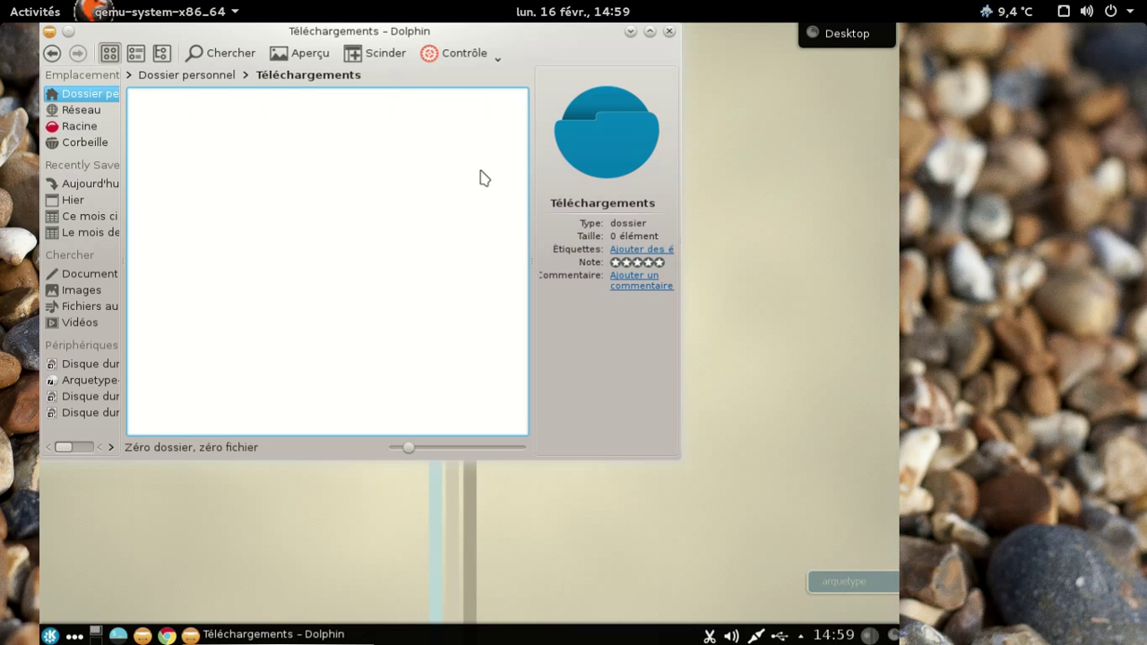
pyautogui.click(190, 77)
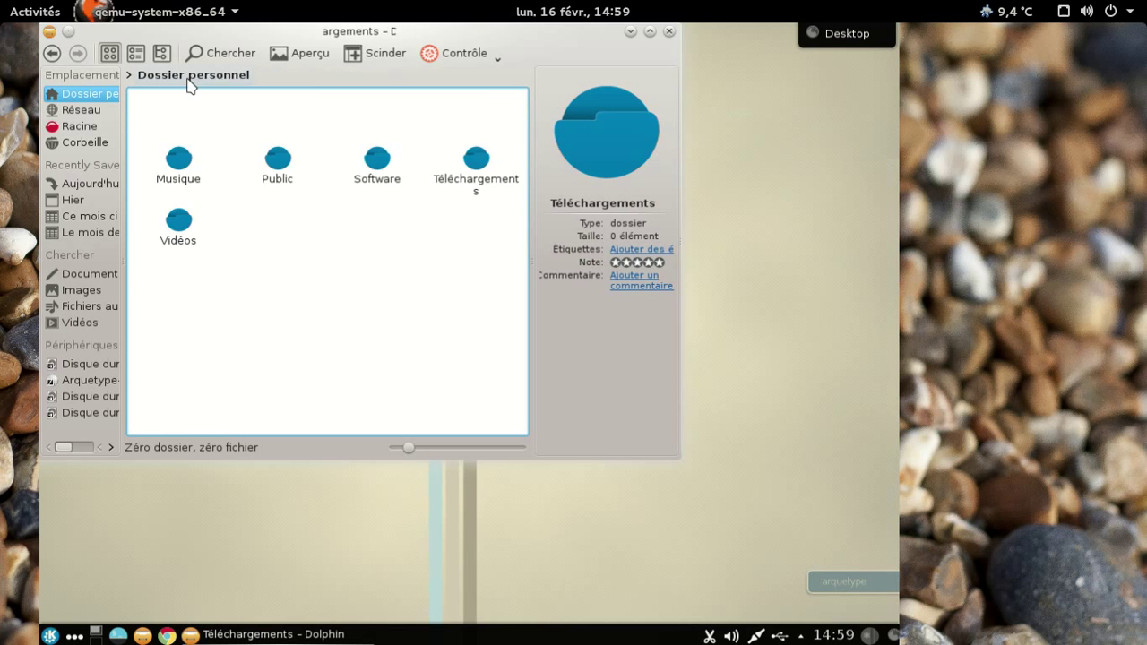
pyautogui.click(670, 33)
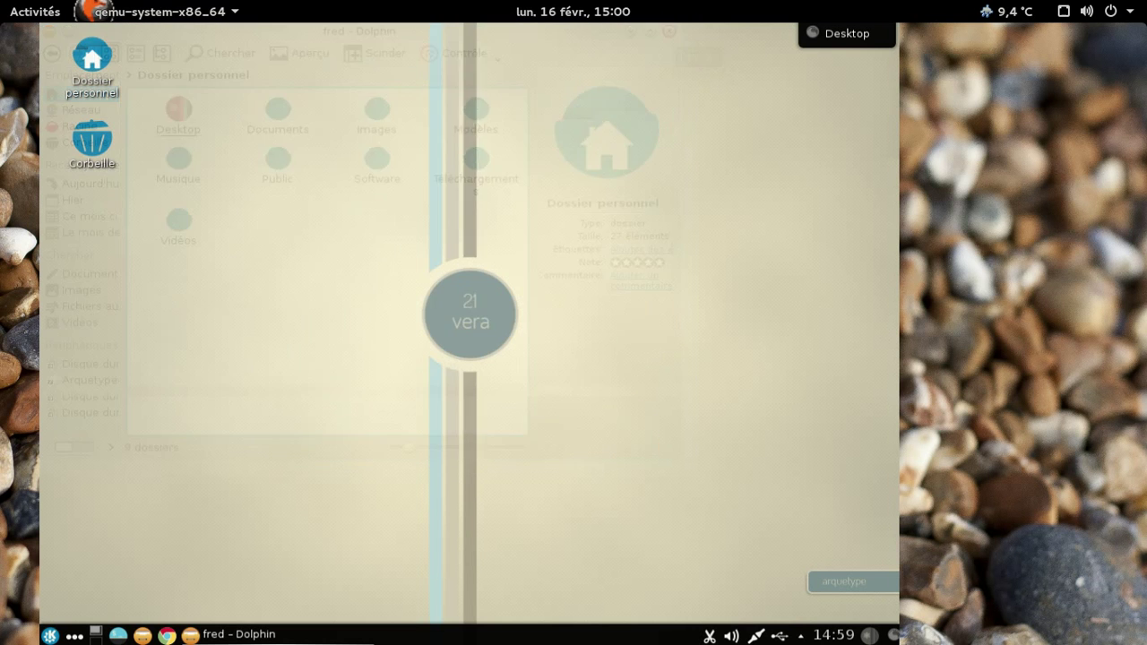
# Start Google Chrome with it set as the default browser, and replace its startup tabs with one new tab.
pyautogui.click(168, 635)
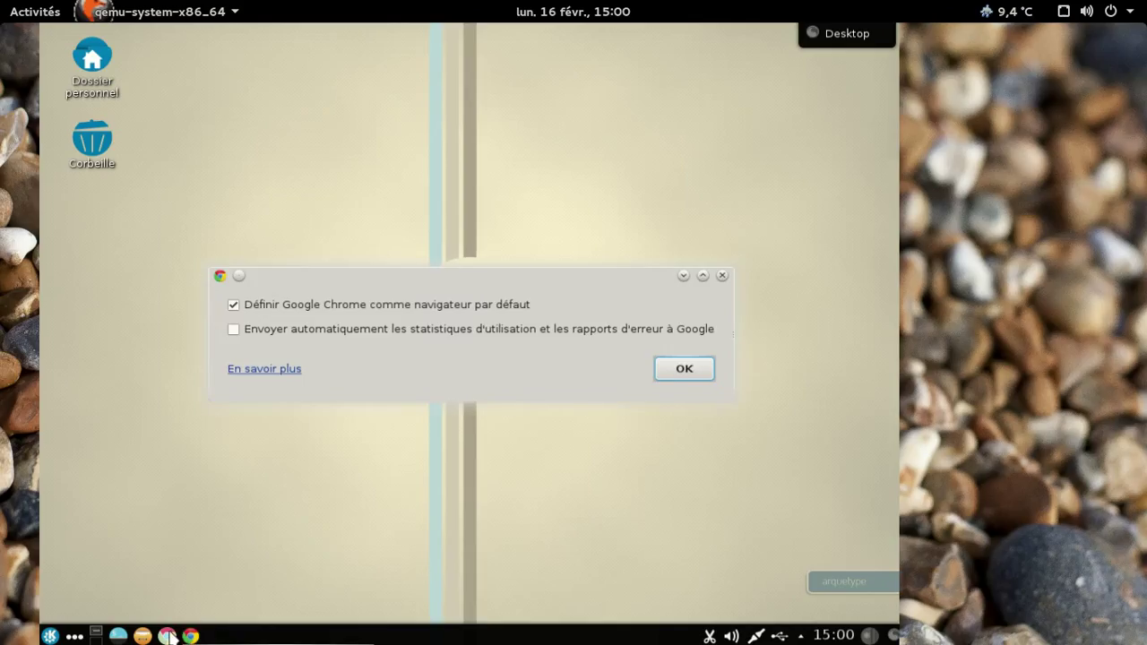
pyautogui.click(668, 374)
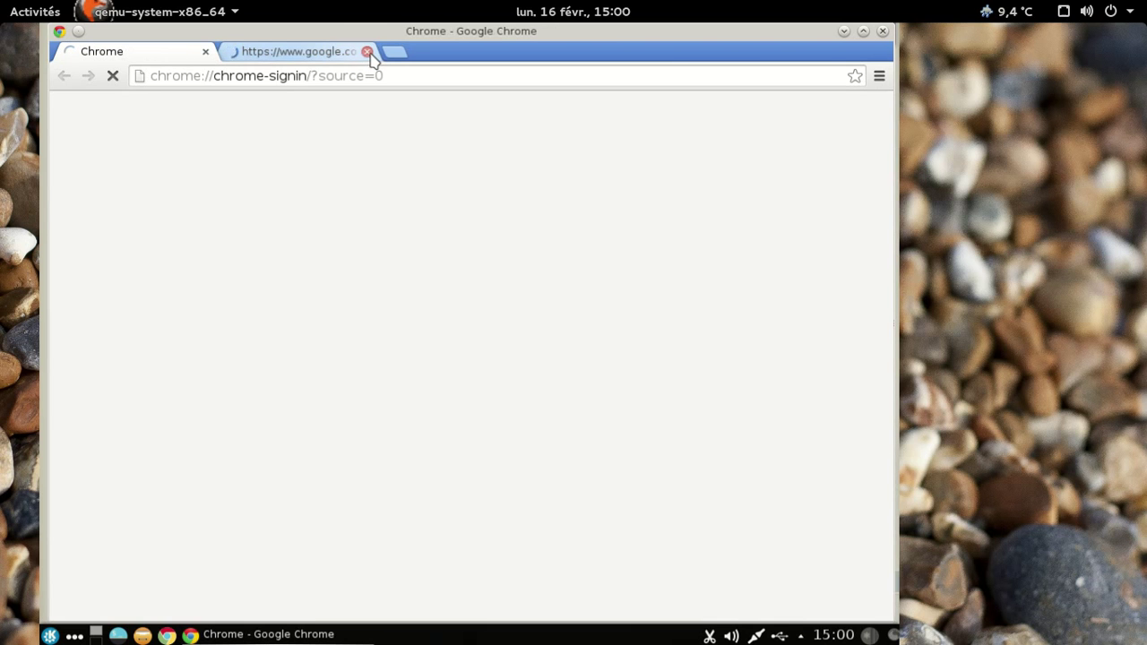
pyautogui.click(367, 52)
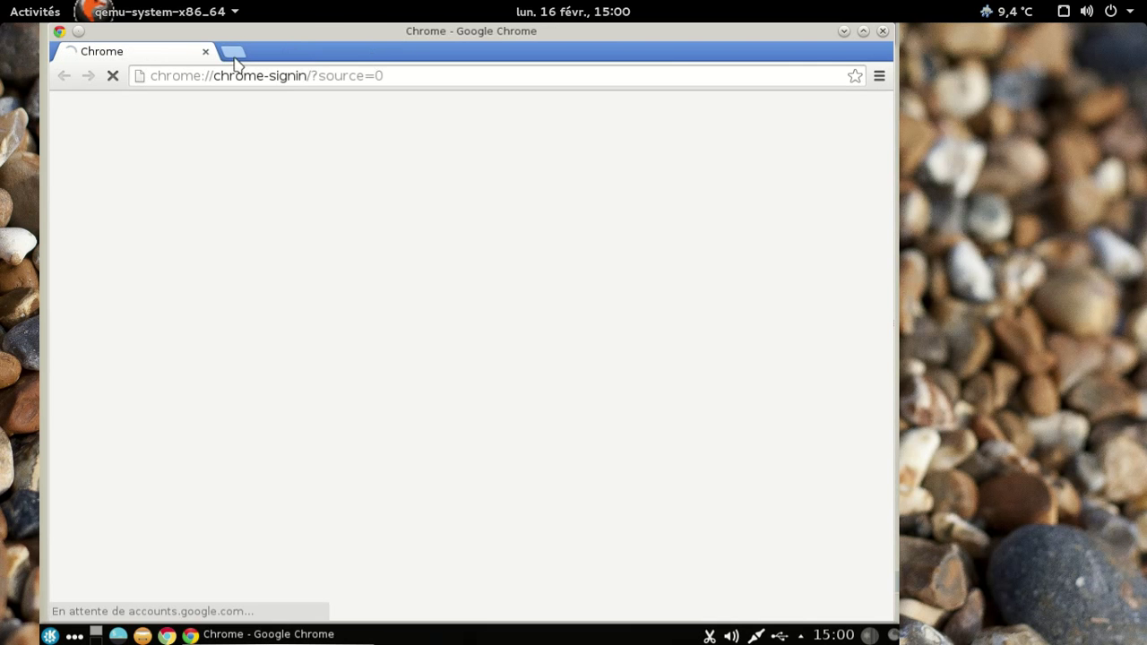
pyautogui.click(228, 54)
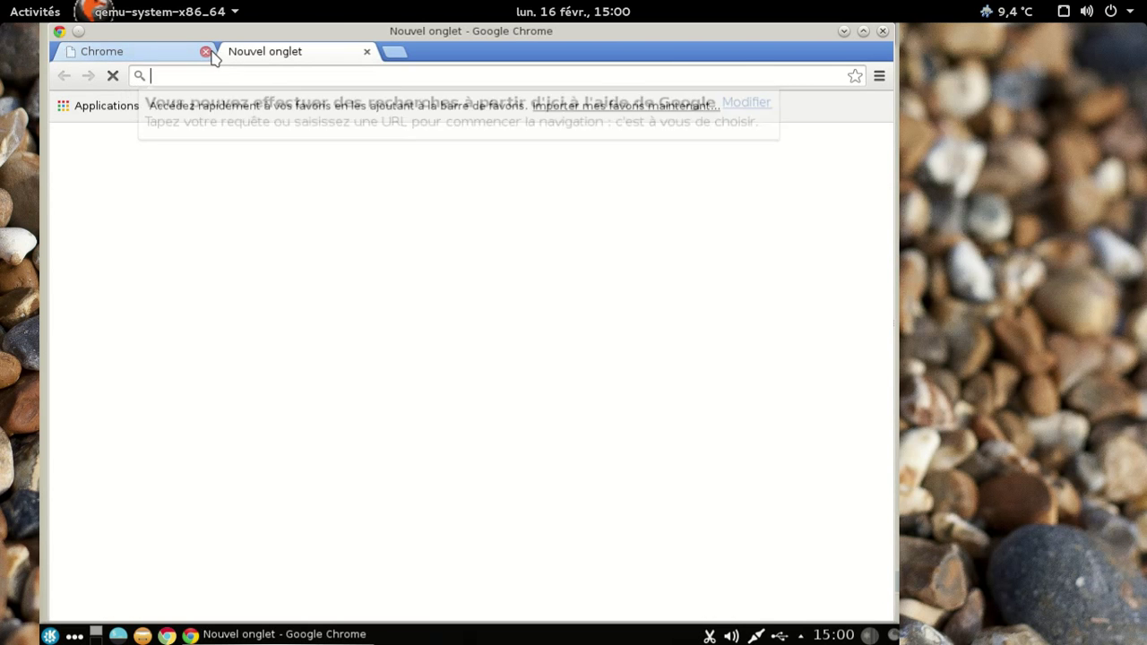
pyautogui.click(206, 51)
# Go to arquetype.org, decline the page translation and look over the home page.
pyautogui.write('a')
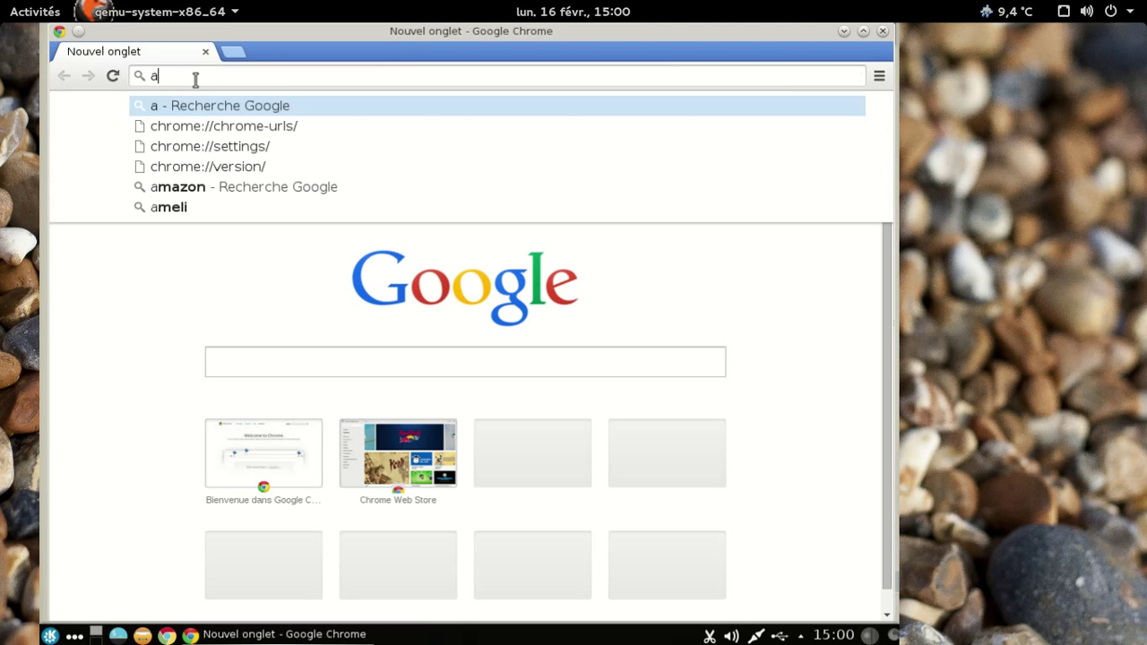
pyautogui.write('rquetype.or')
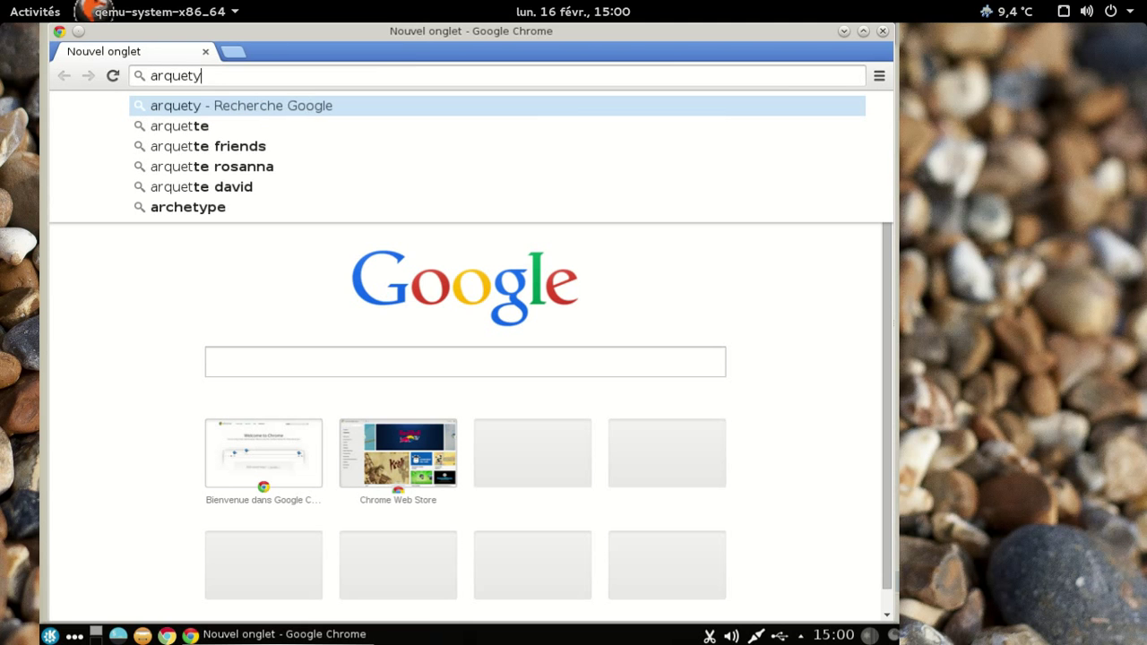
pyautogui.write('g')
pyautogui.press('Return')
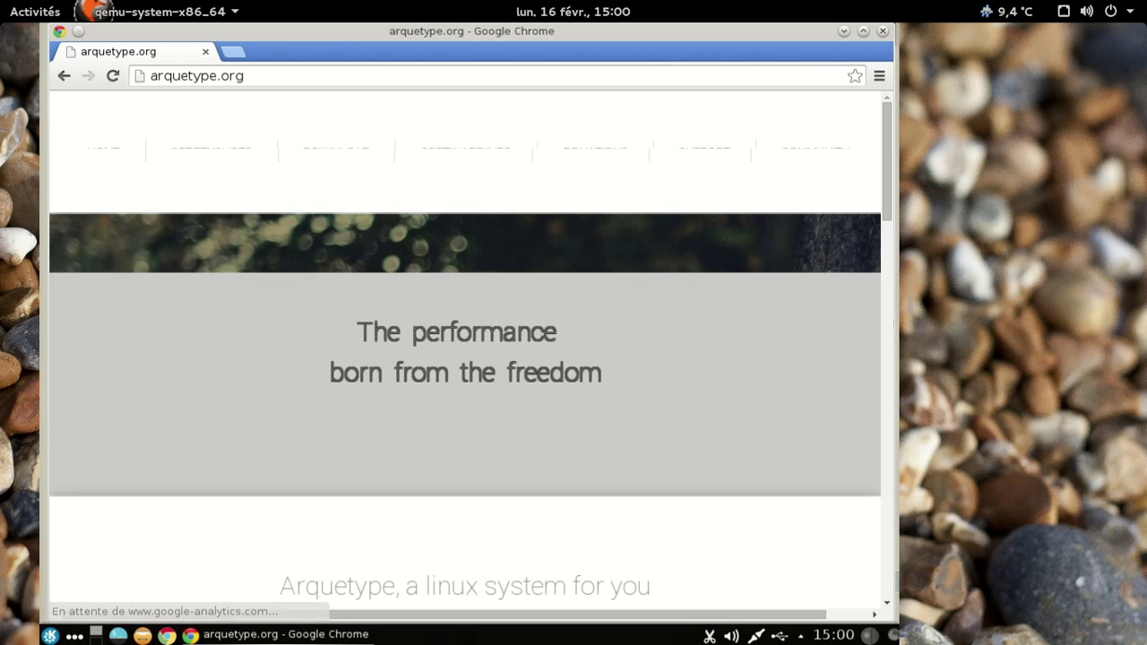
pyautogui.click(788, 147)
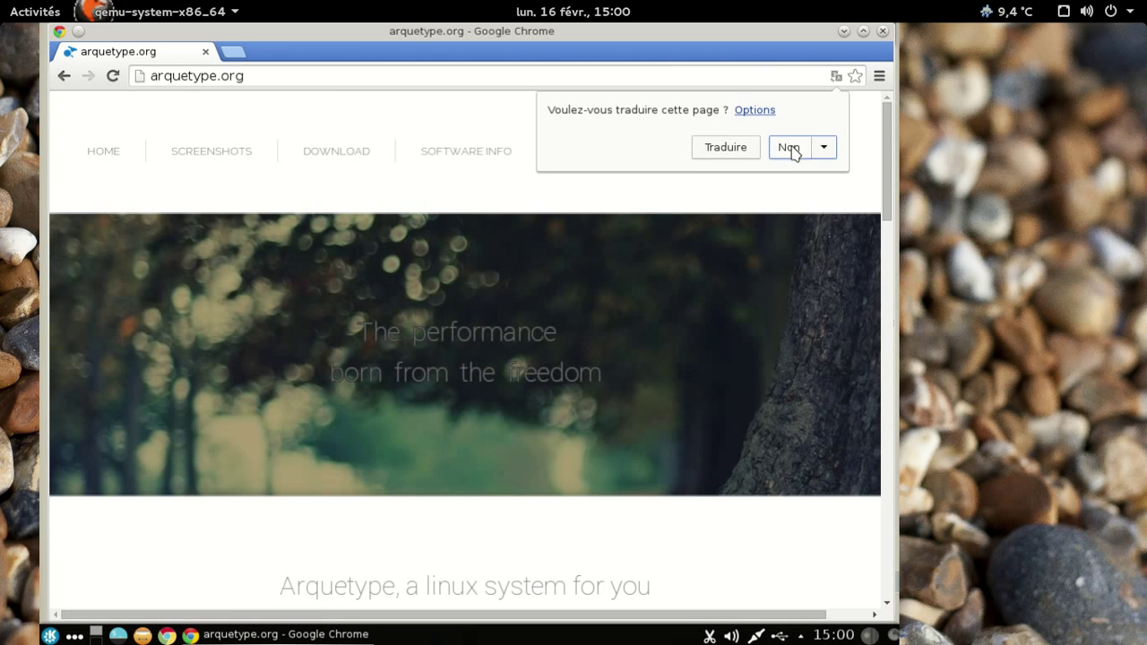
pyautogui.scroll(-5, 807, 188)
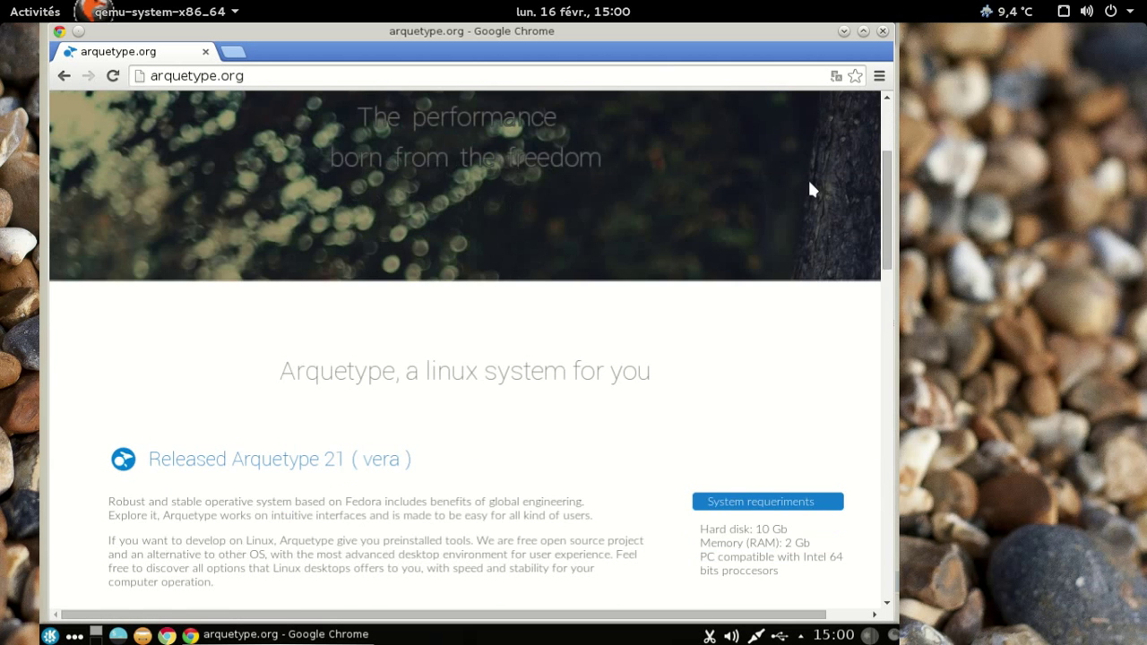
pyautogui.scroll(5, 810, 190)
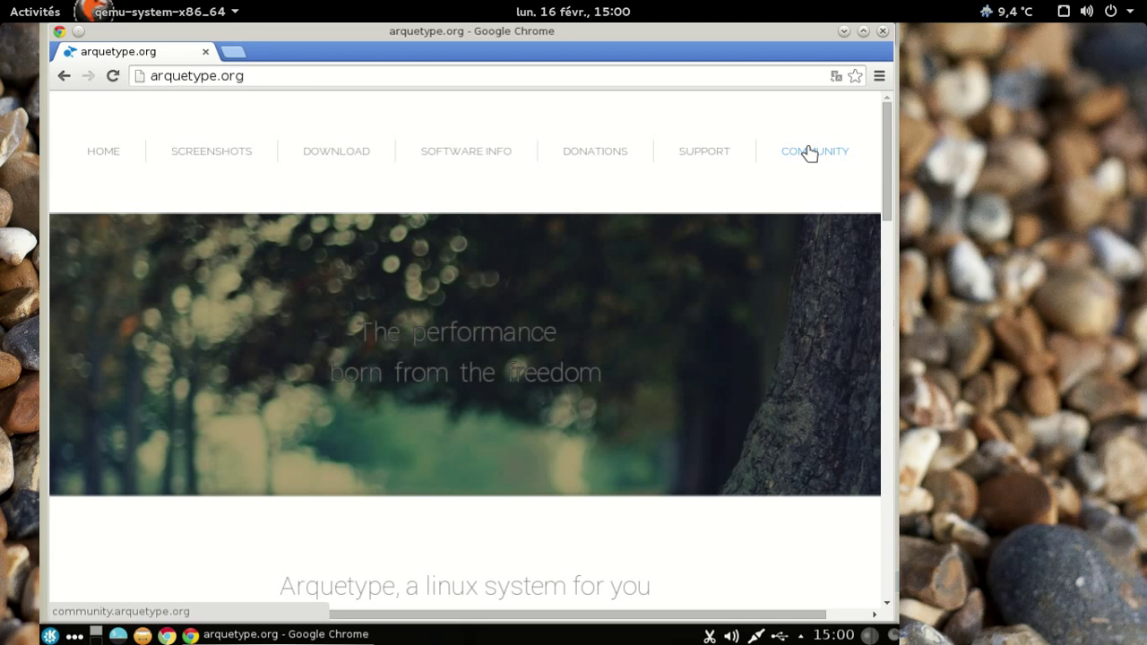
# Open the site's Community page, look through its forum sections and close the browser.
pyautogui.click(809, 154)
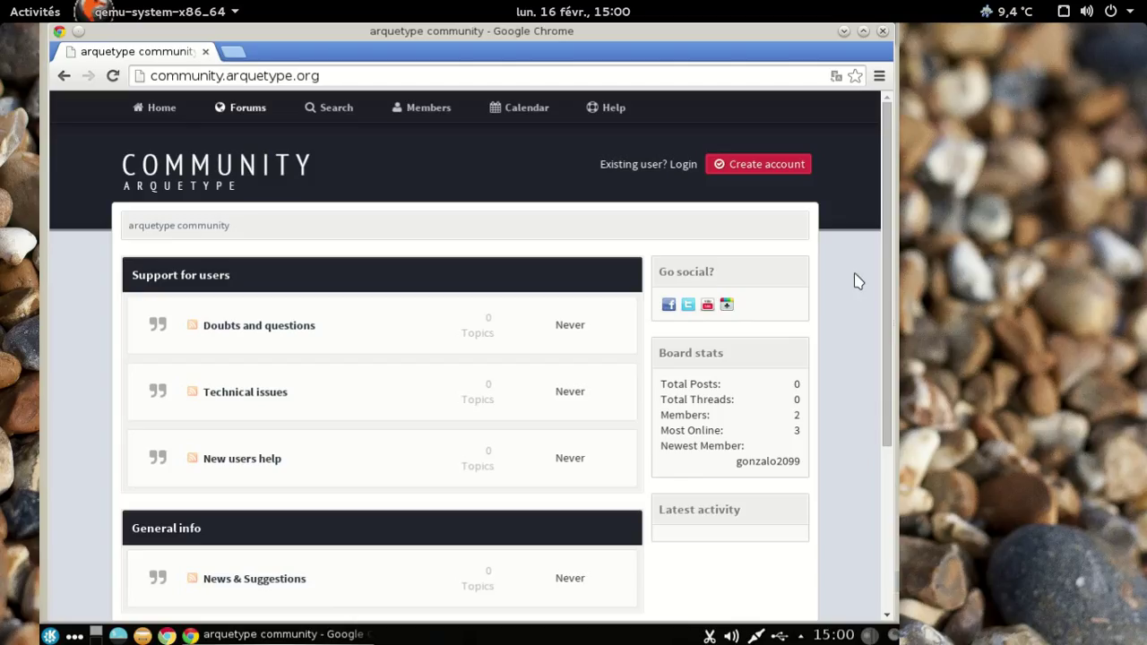
pyautogui.scroll(-5, 856, 282)
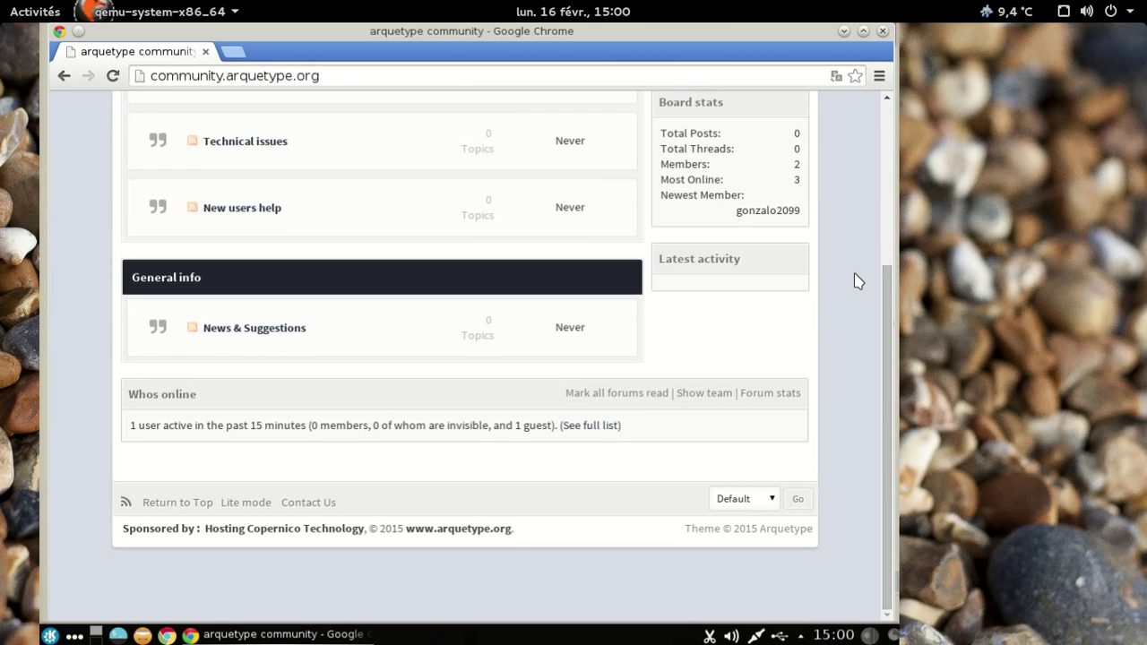
pyautogui.scroll(2, 856, 281)
pyautogui.scroll(1, 856, 281)
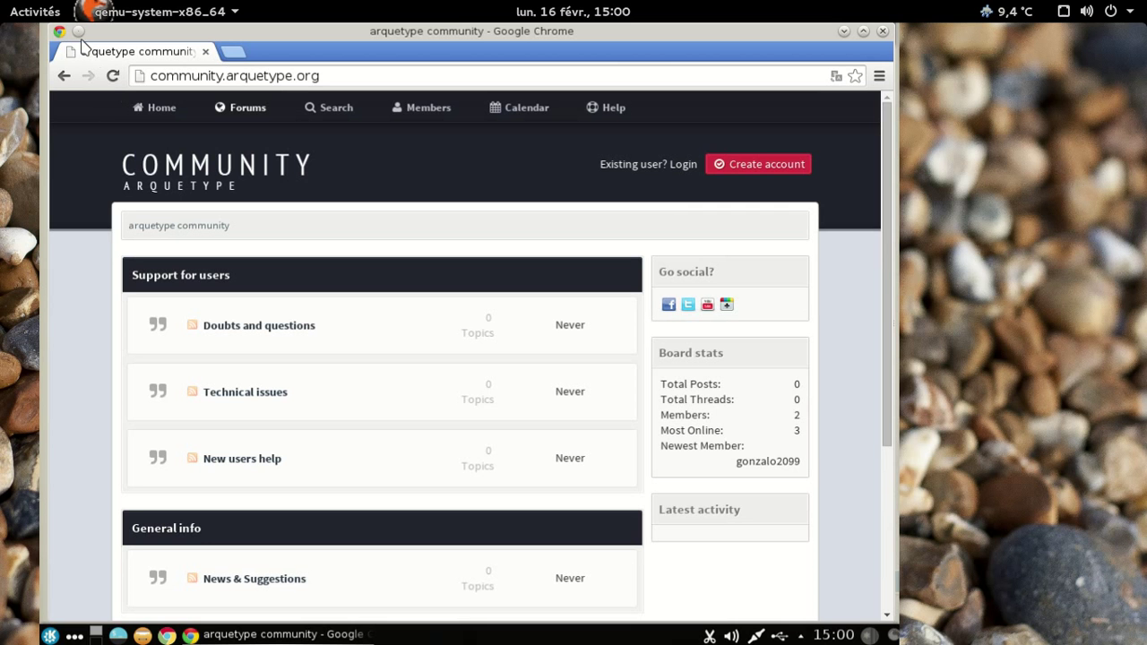
pyautogui.click(883, 30)
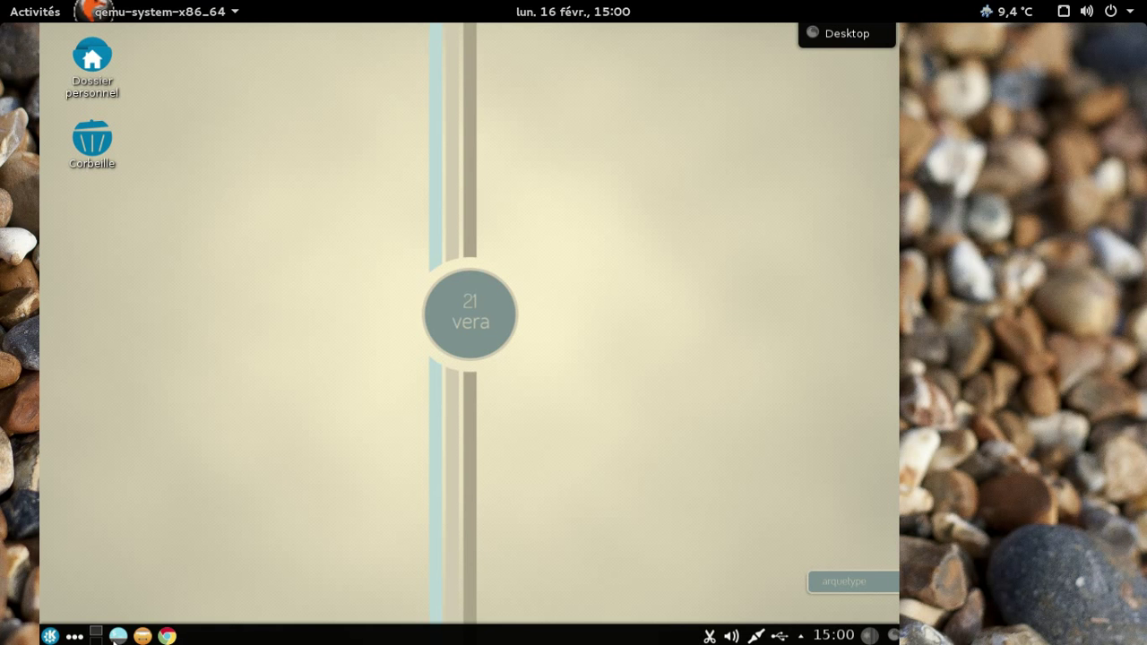
# Launch the software manager Apper and search the packages for firefox.
pyautogui.click(50, 637)
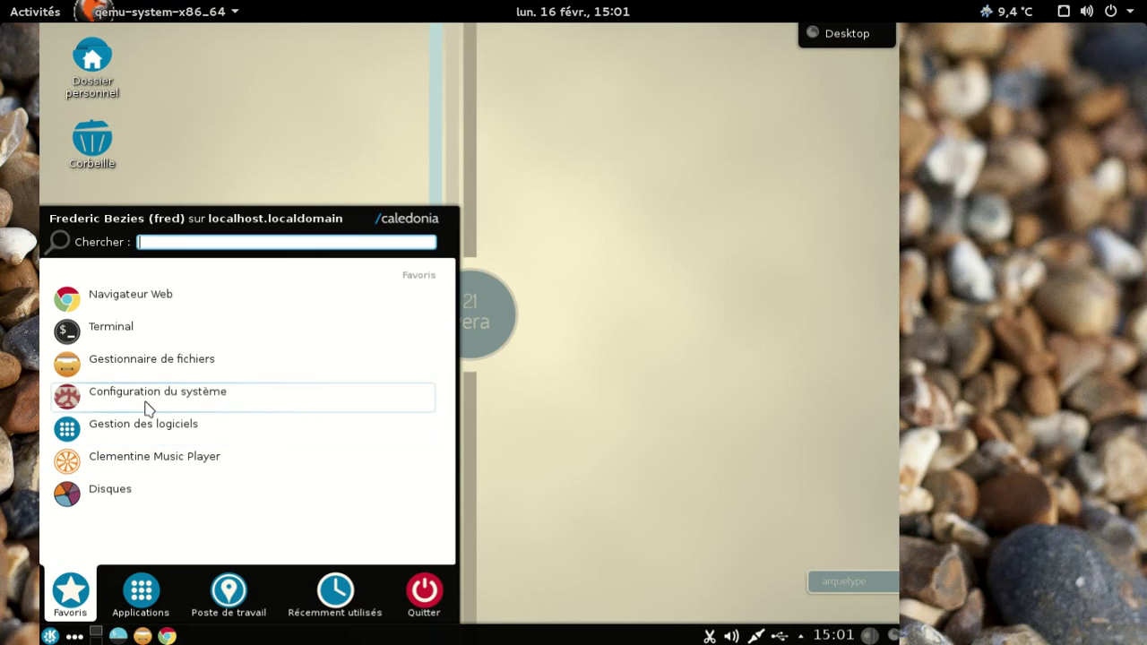
pyautogui.click(141, 424)
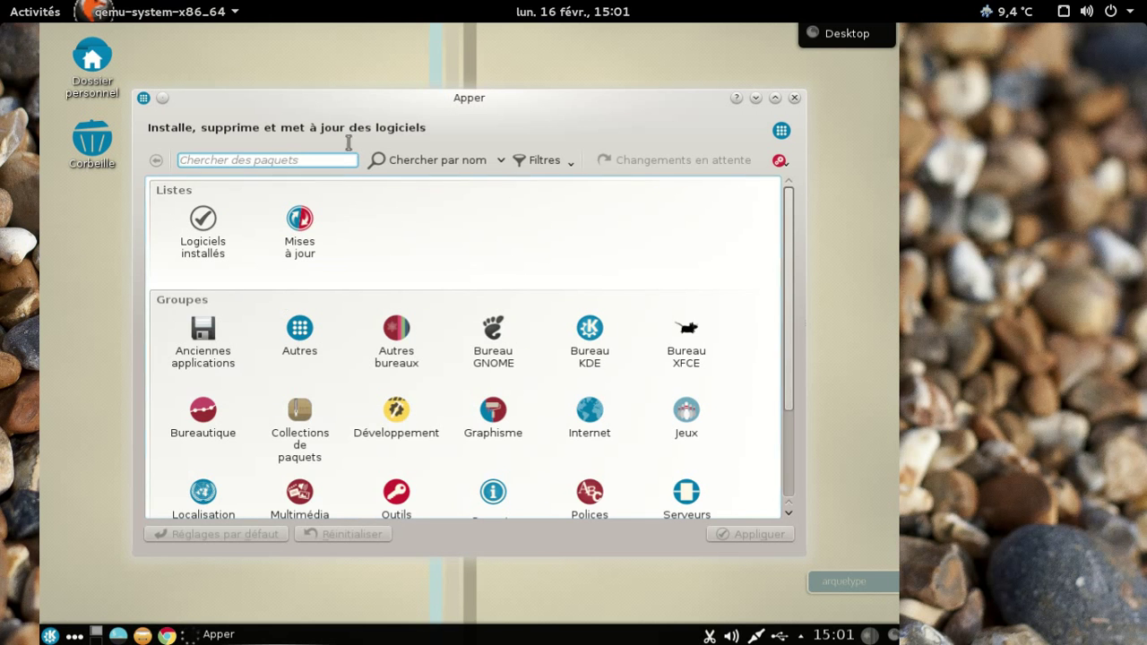
pyautogui.write('firefox')
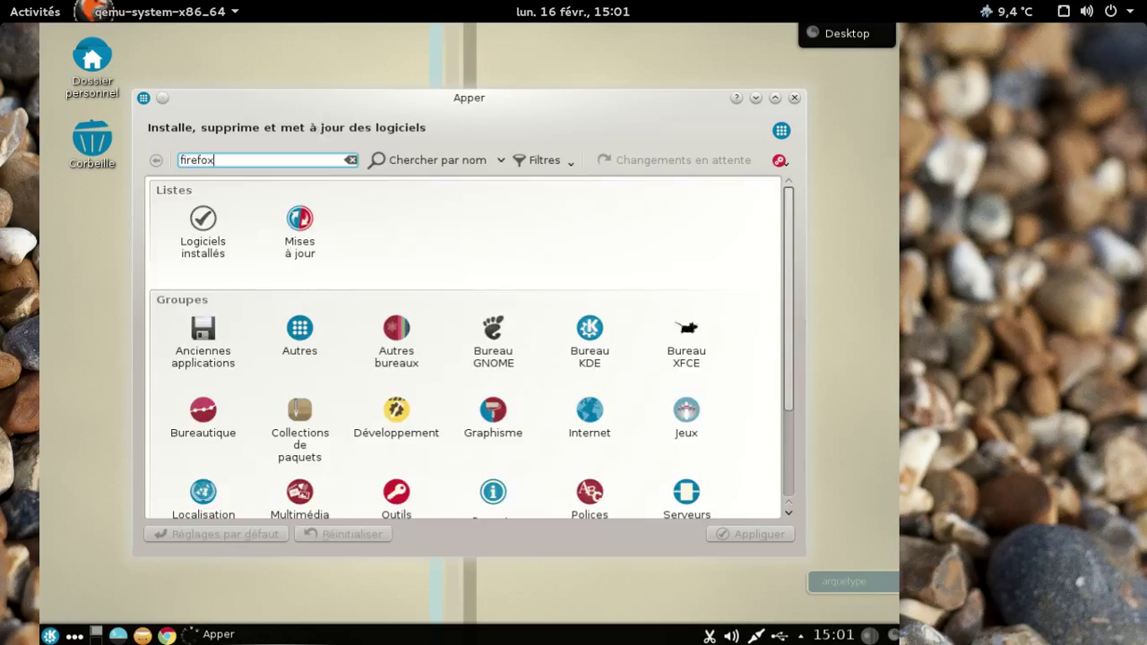
pyautogui.press('Return')
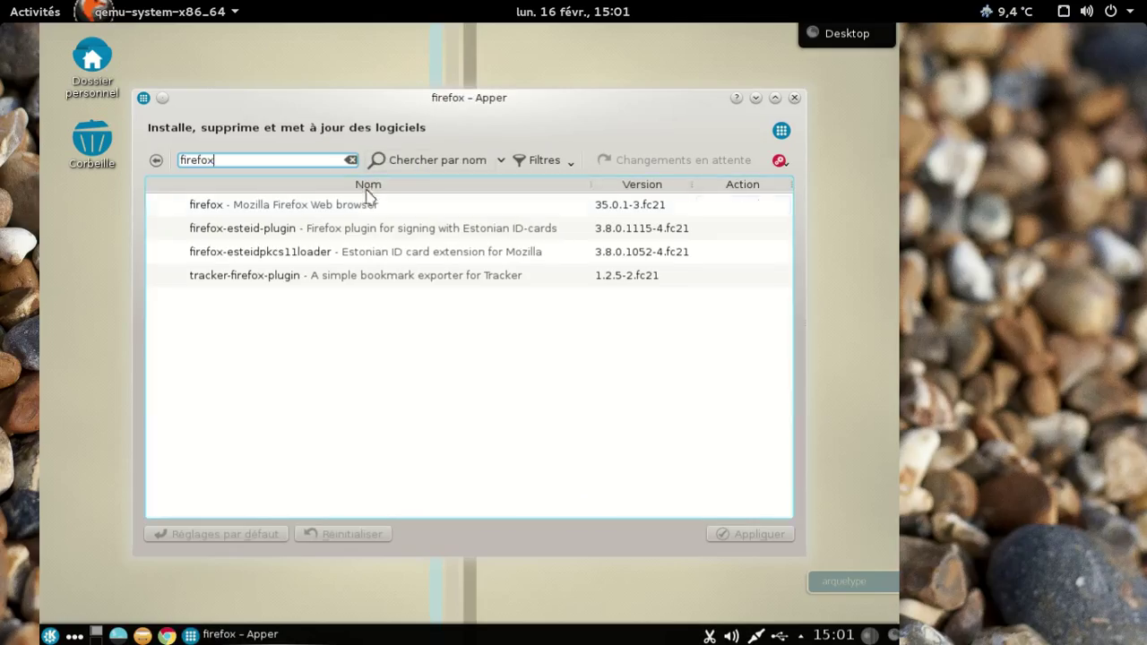
# Try to install the firefox package, applying the pending change and accepting astronomy-bookmarks as an additional package.
pyautogui.click(371, 201)
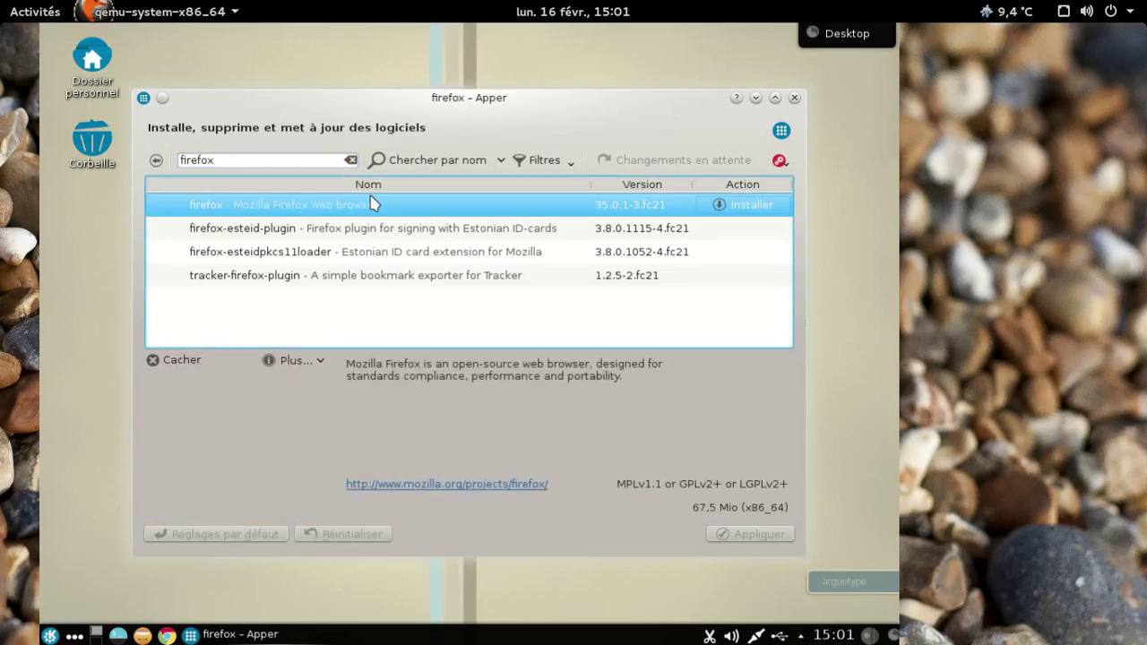
pyautogui.click(751, 206)
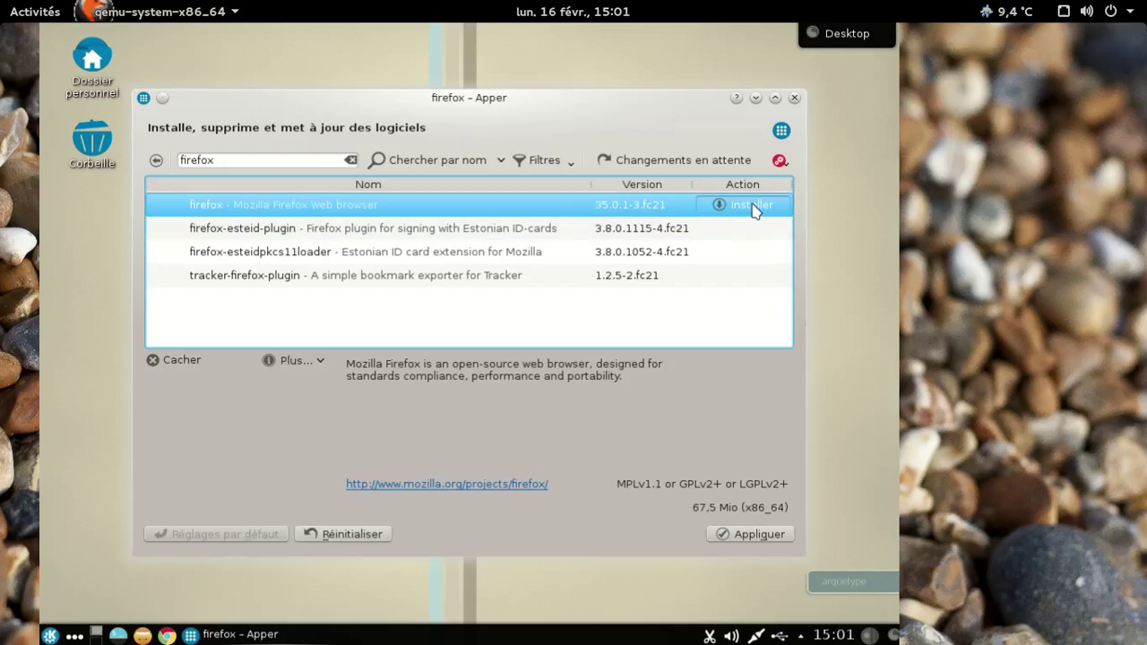
pyautogui.click(757, 535)
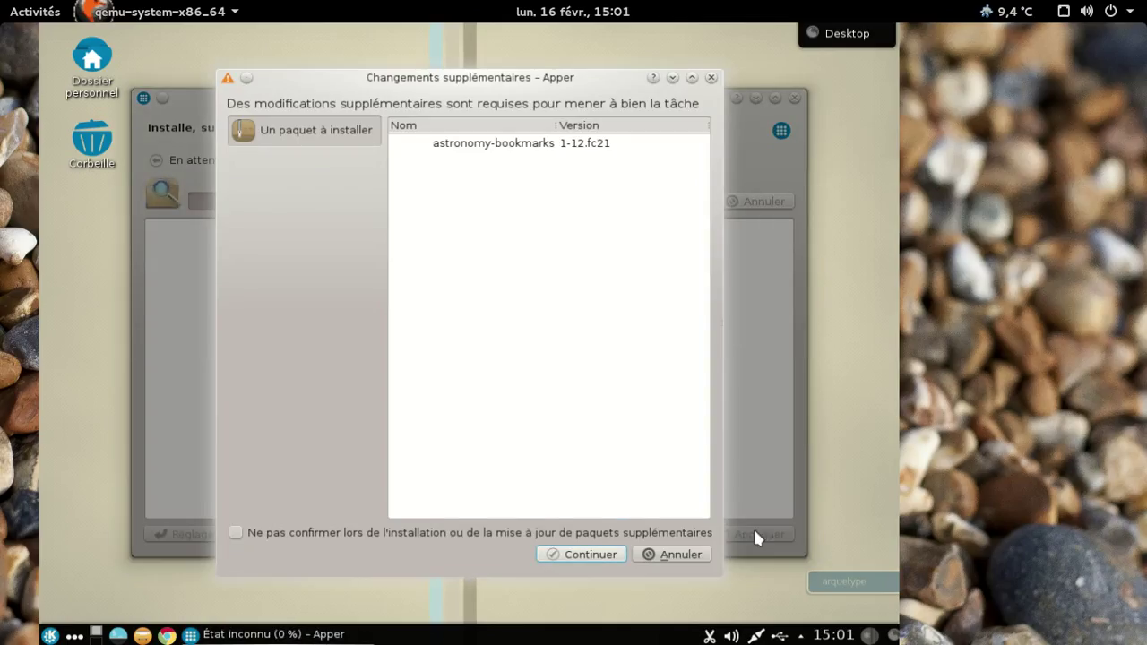
pyautogui.click(579, 558)
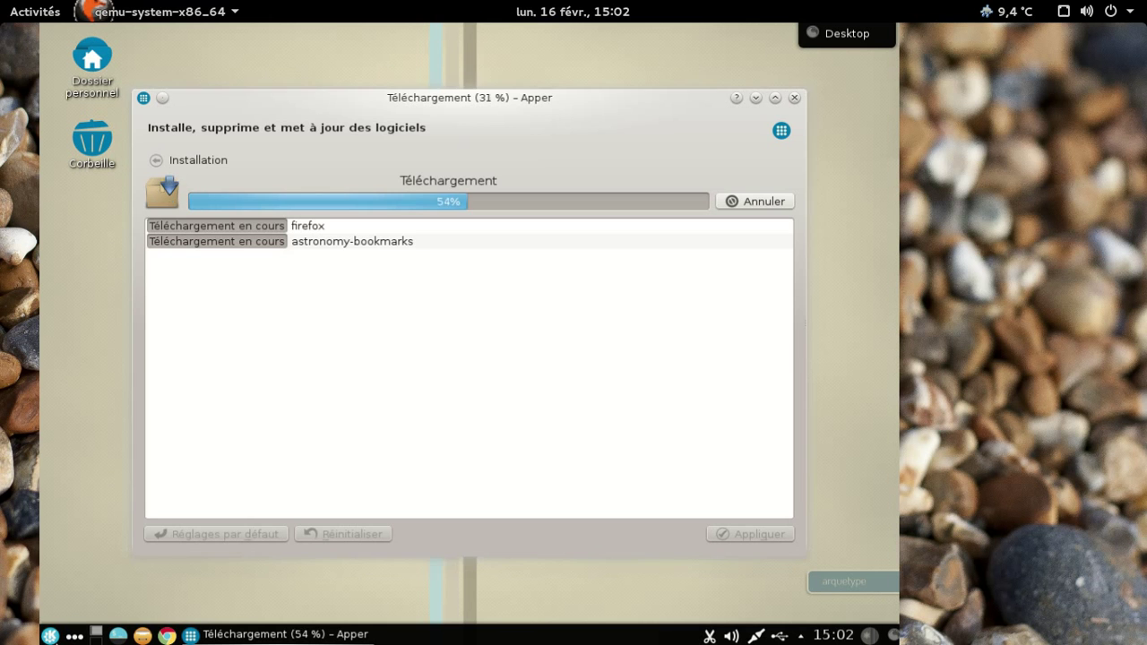
pyautogui.click(51, 635)
pyautogui.click(502, 296)
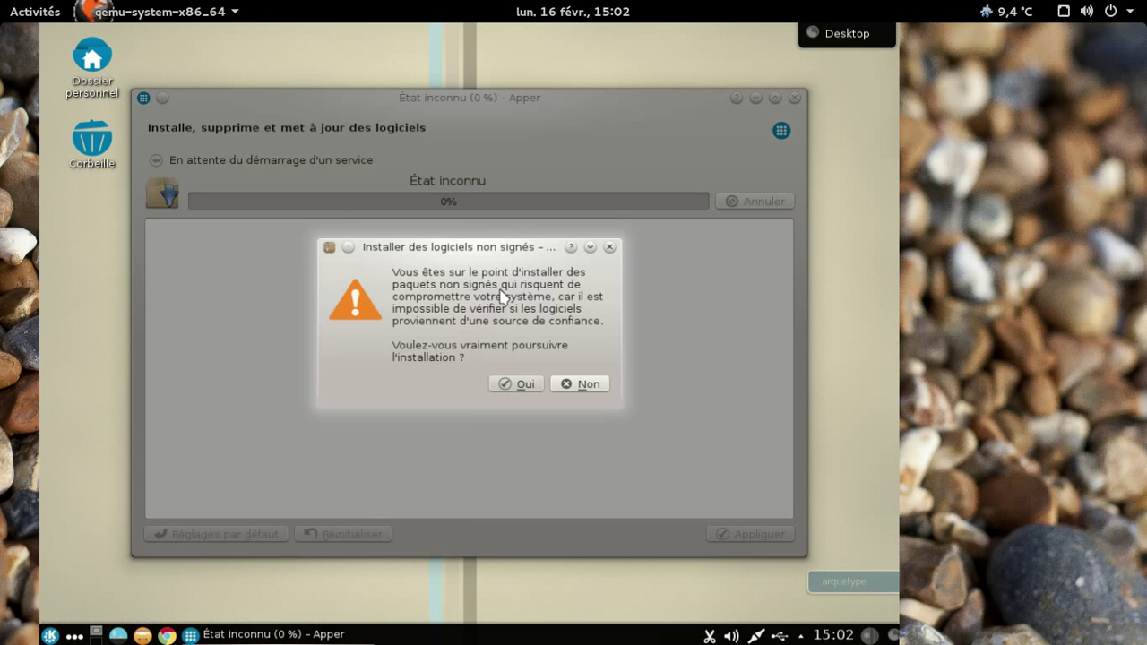
# Agree to install the unsigned packages and authenticate with the account password for each request.
pyautogui.click(514, 384)
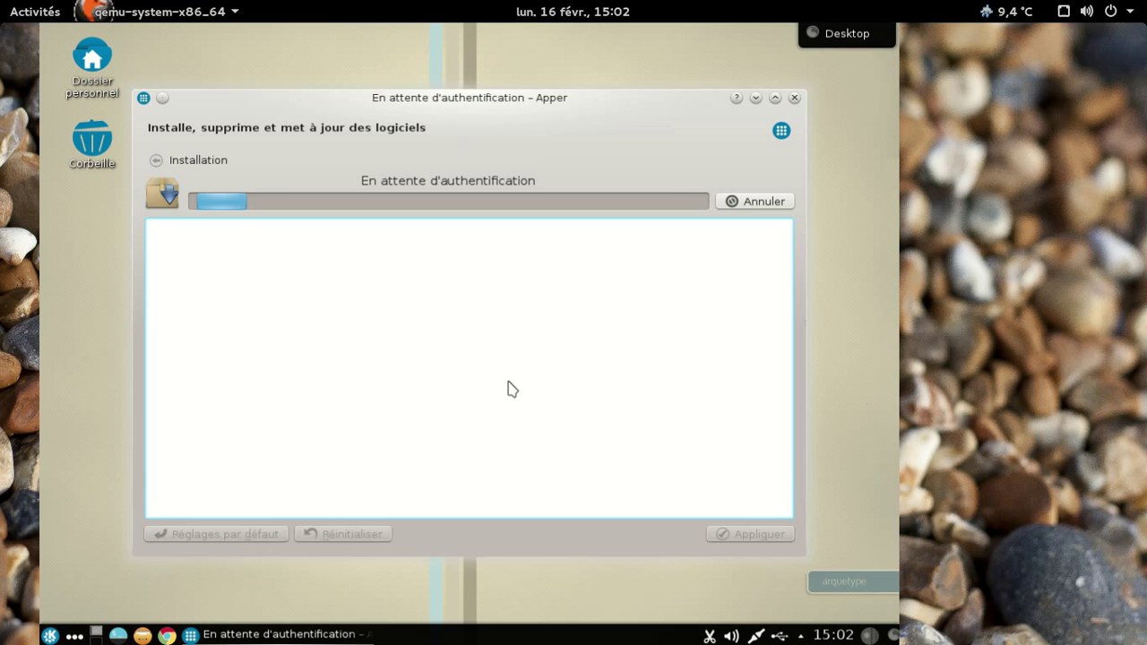
pyautogui.write('**********')
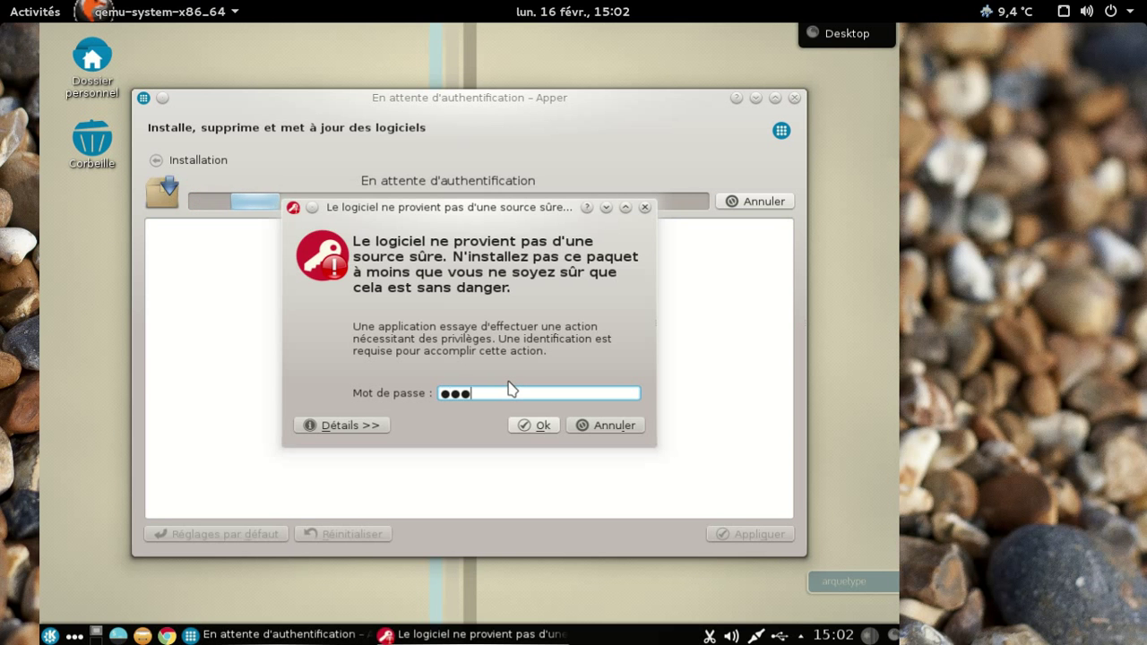
pyautogui.press('Return')
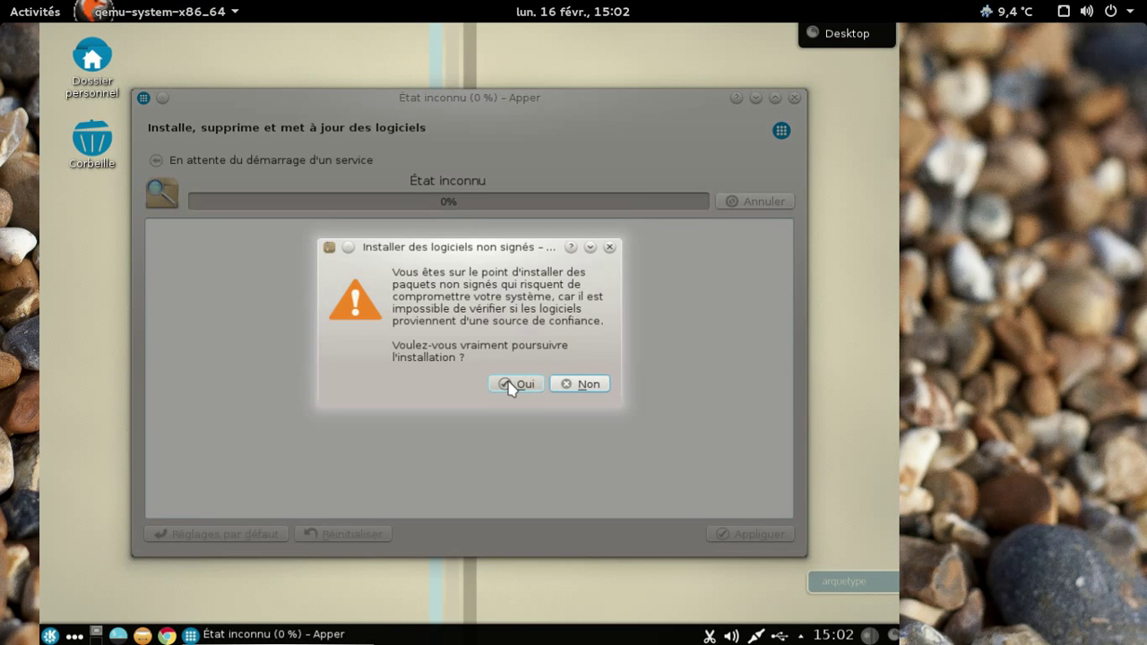
pyautogui.click(509, 386)
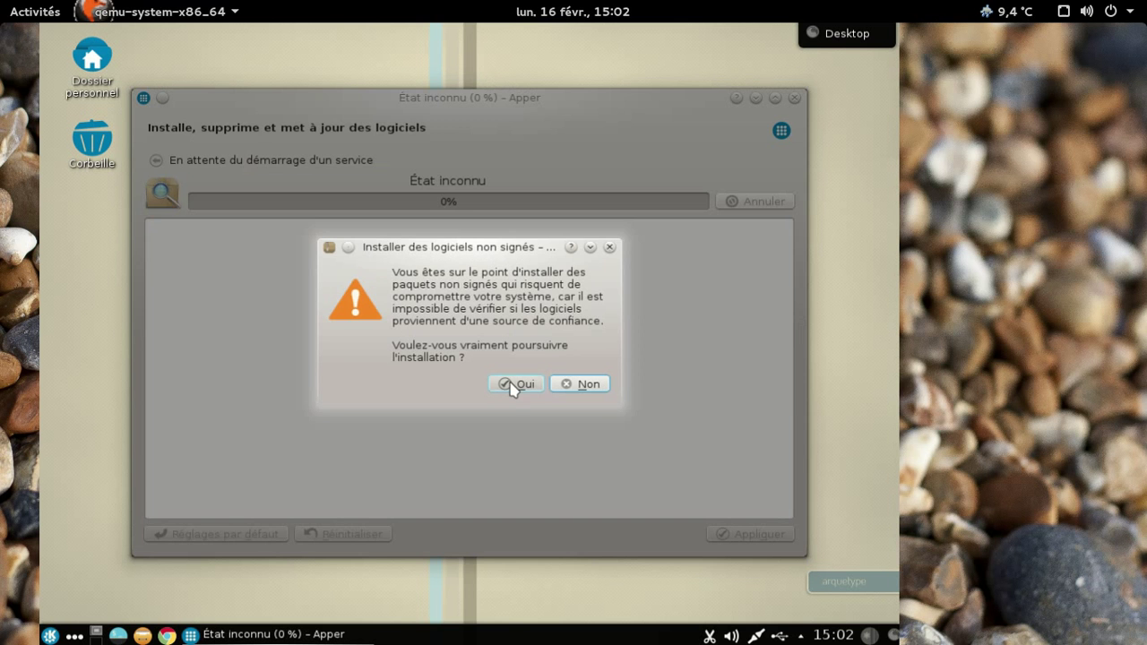
pyautogui.click(511, 385)
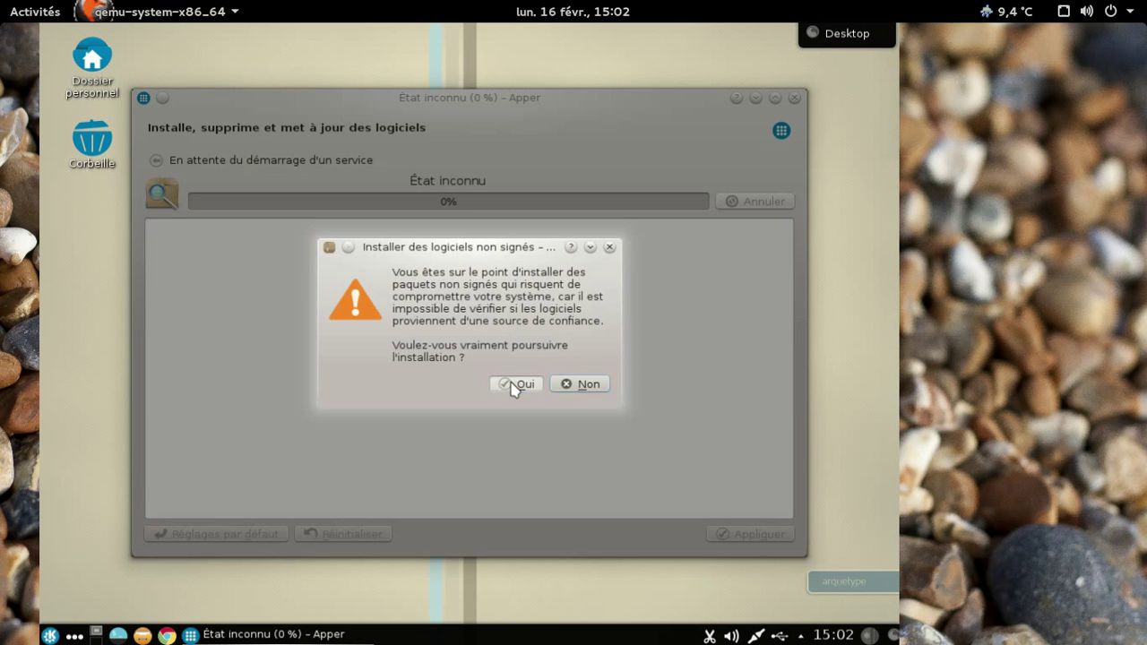
pyautogui.write('********')
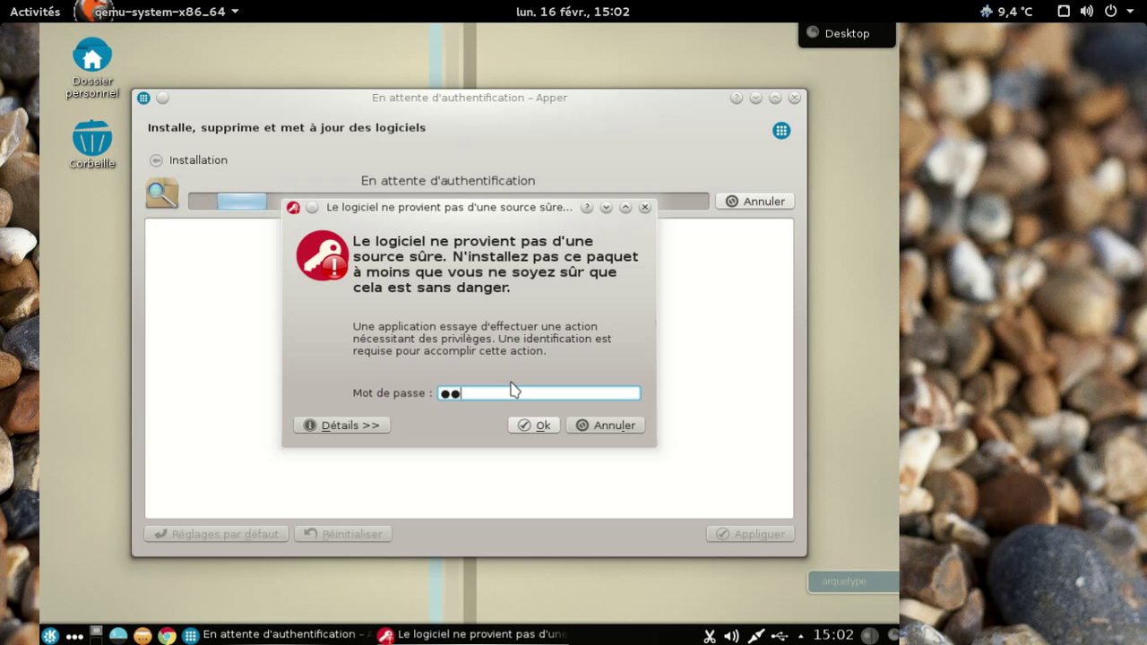
pyautogui.press('Return')
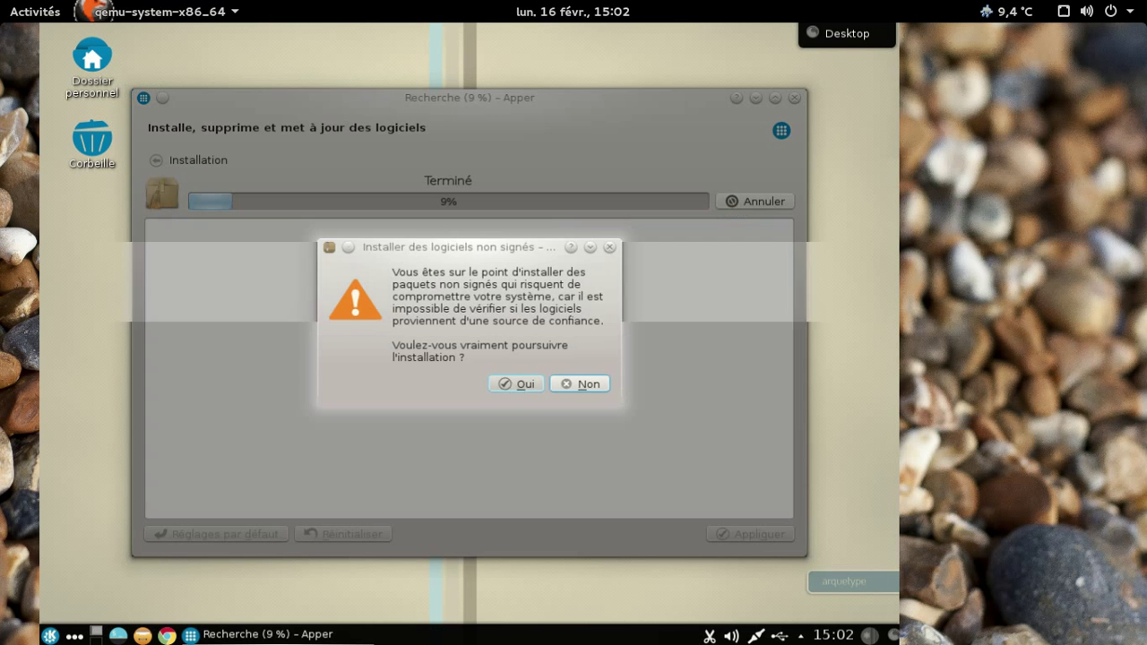
# Authorize the unsigned packages once more with the account password, decline the repeated request and close Apper.
pyautogui.click(512, 385)
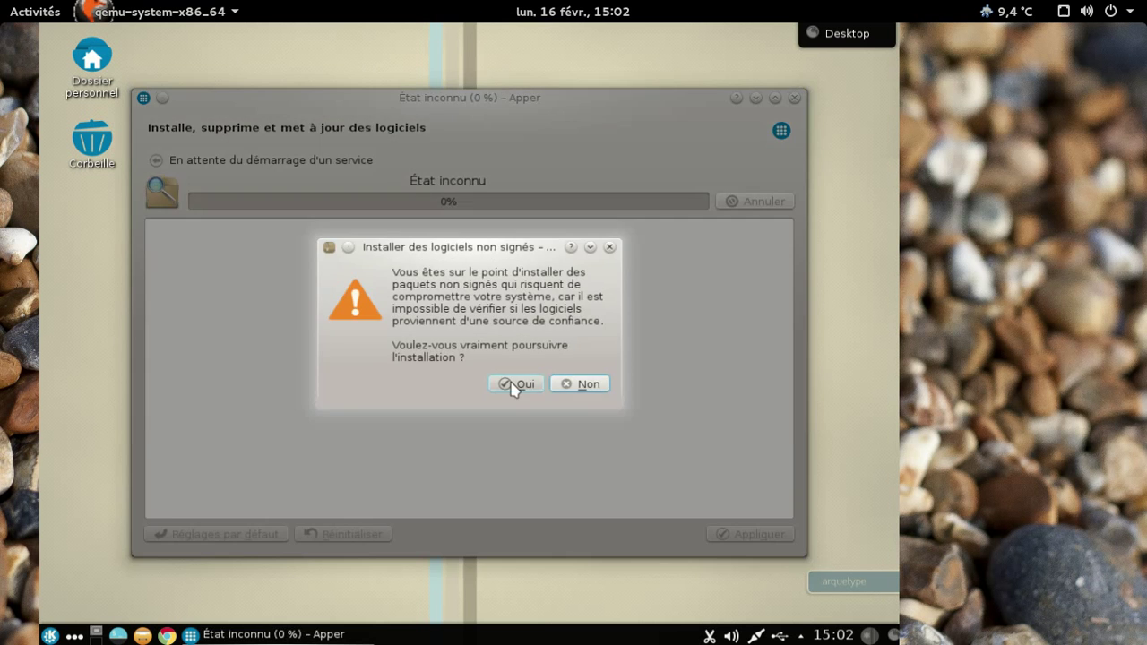
pyautogui.click(512, 385)
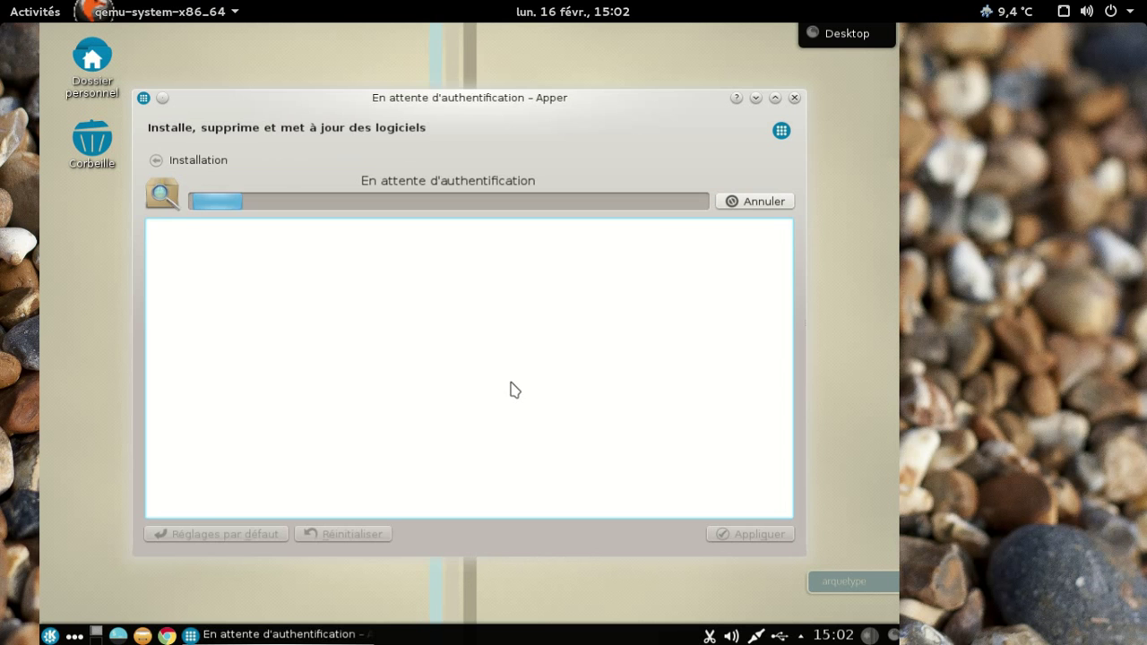
pyautogui.write('*********')
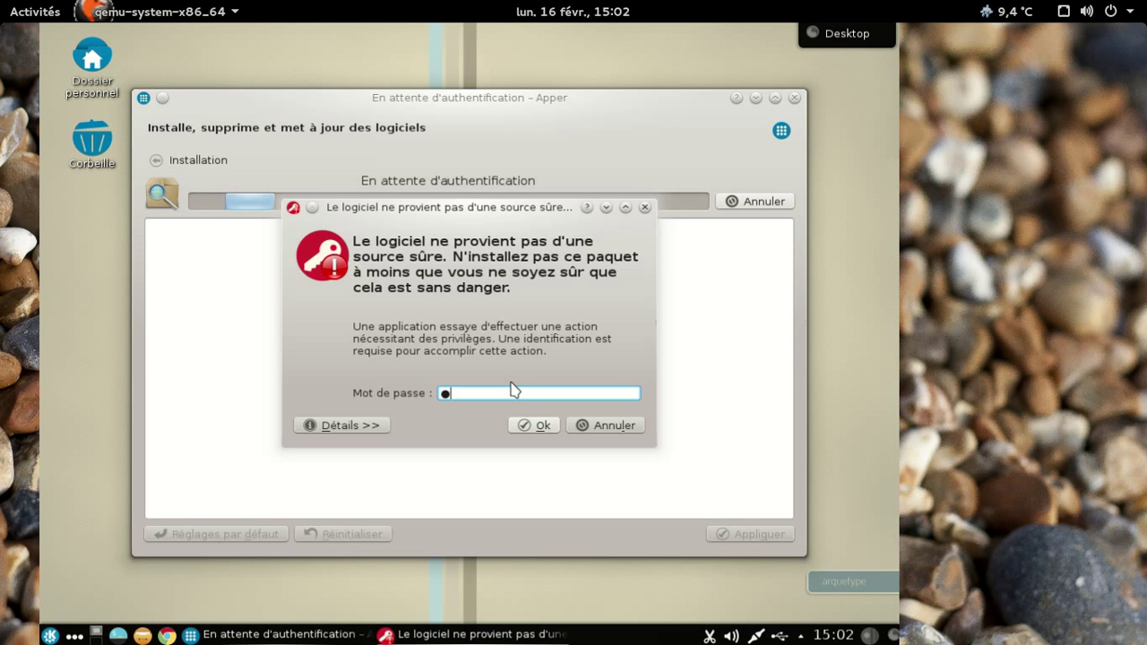
pyautogui.press('Return')
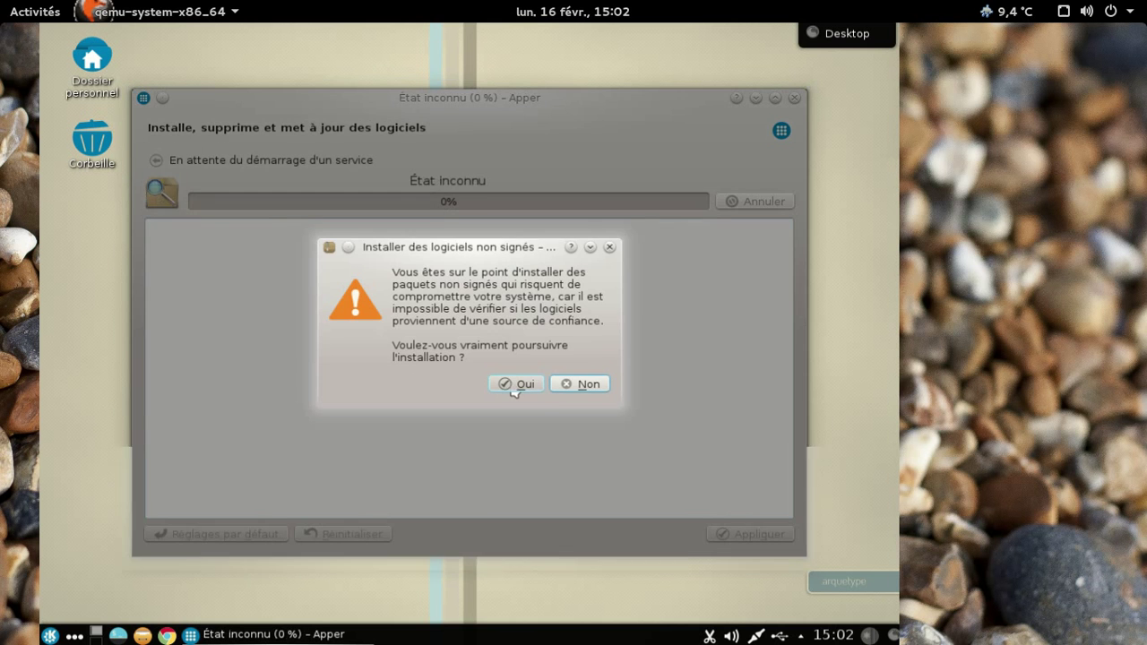
pyautogui.click(580, 387)
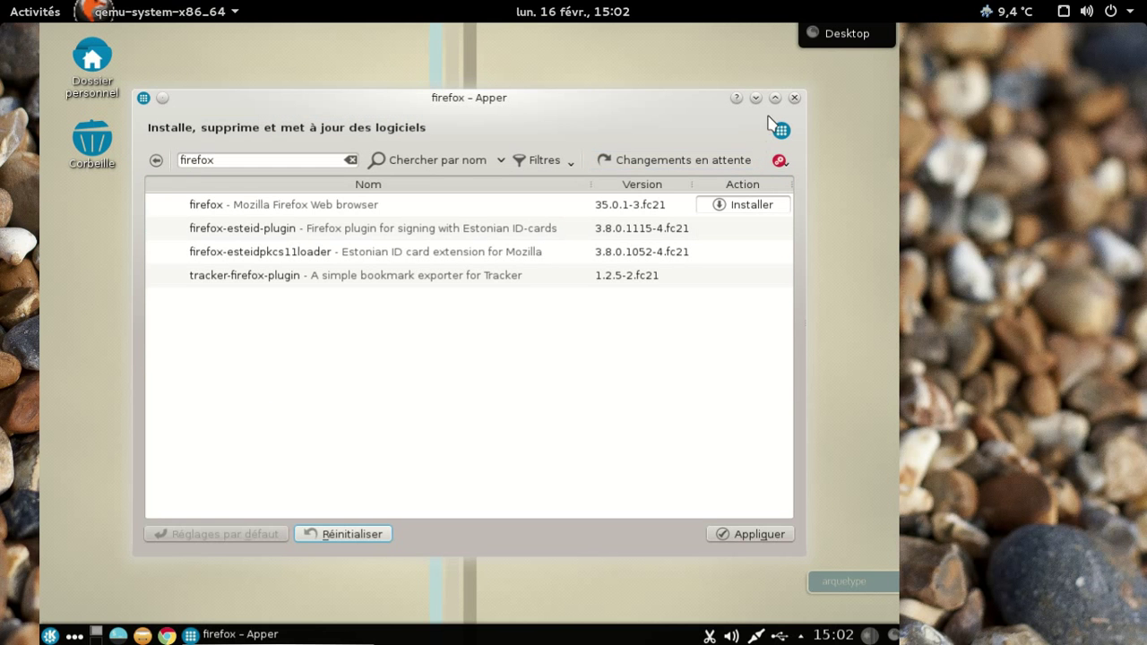
pyautogui.click(794, 98)
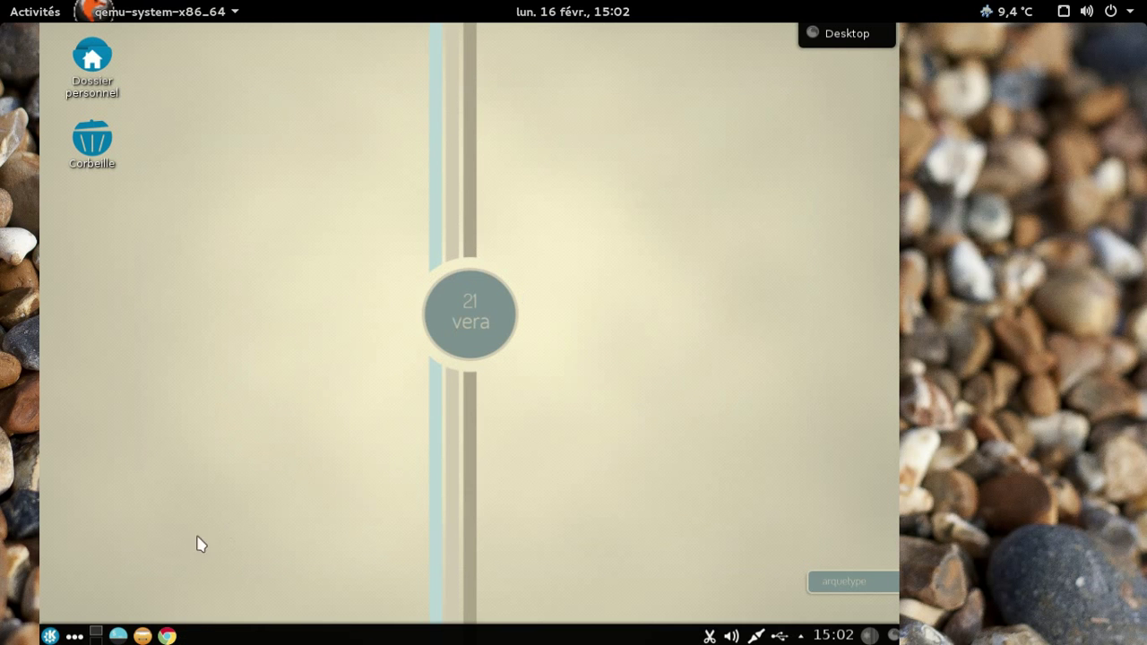
# Open a terminal and run sudo yum install firefox.
pyautogui.click(49, 636)
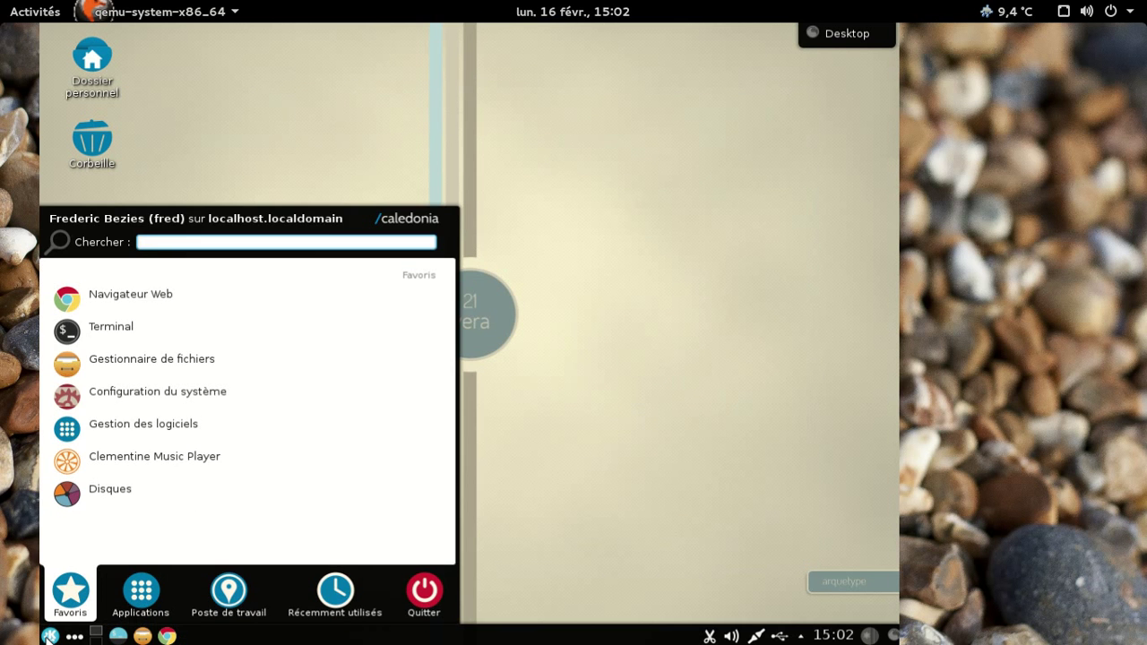
pyautogui.click(143, 339)
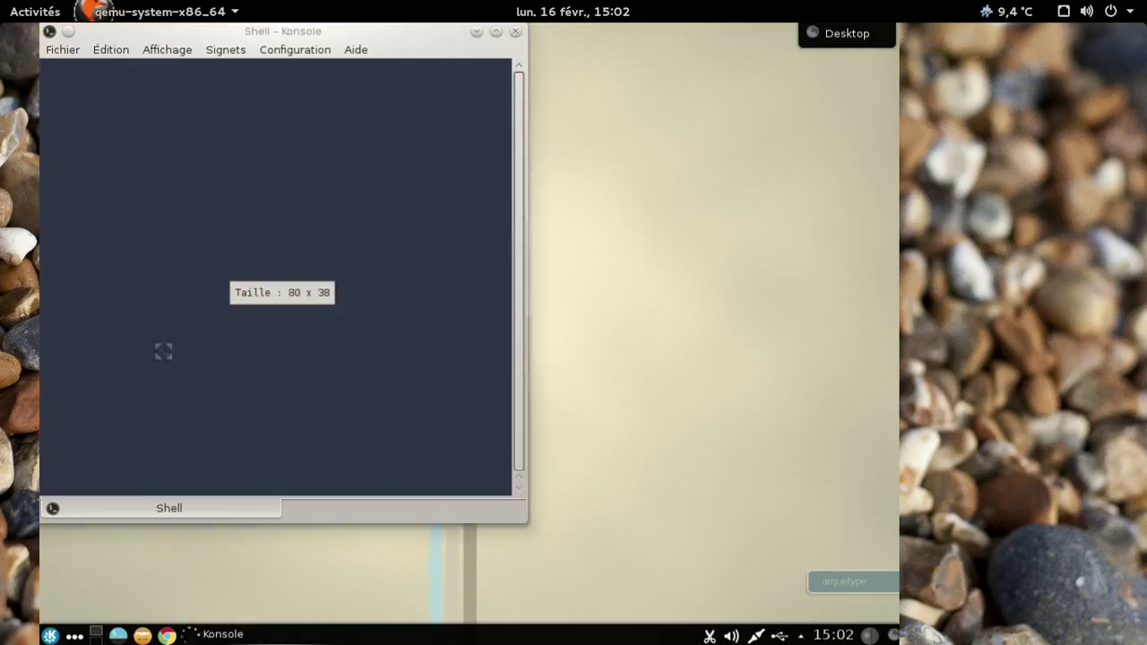
pyautogui.write('sudo yum install firefox')
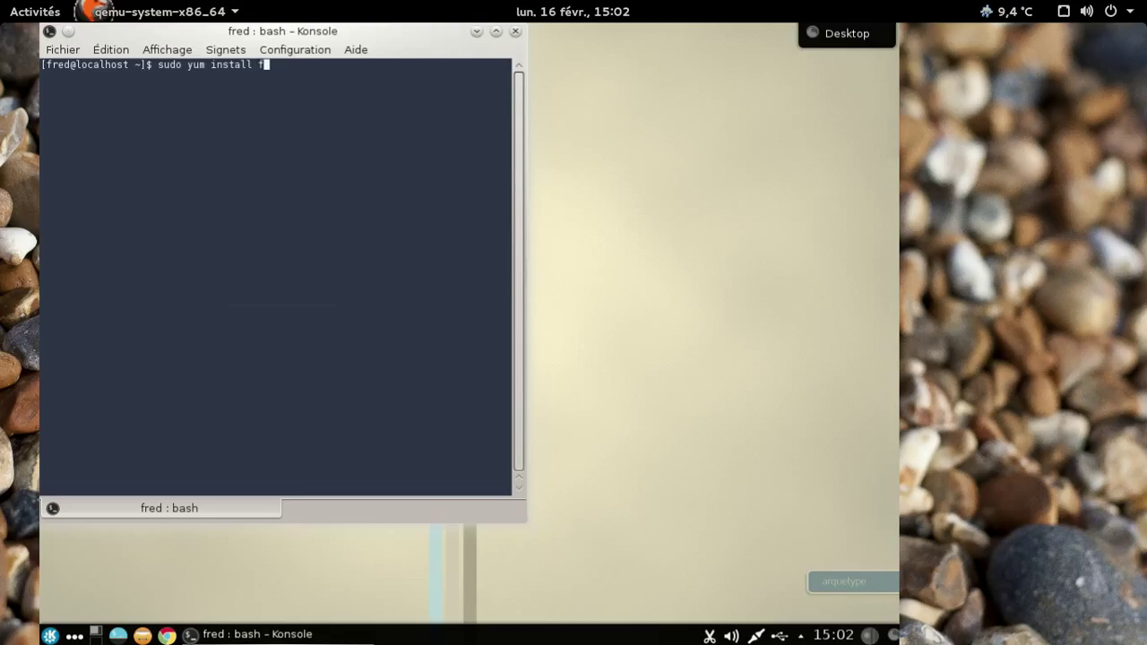
pyautogui.press('BackSpace')
pyautogui.press('BackSpace')
pyautogui.press('BackSpace')
pyautogui.press('BackSpace')
pyautogui.press('BackSpace')
pyautogui.write('refox')
pyautogui.press('Return')
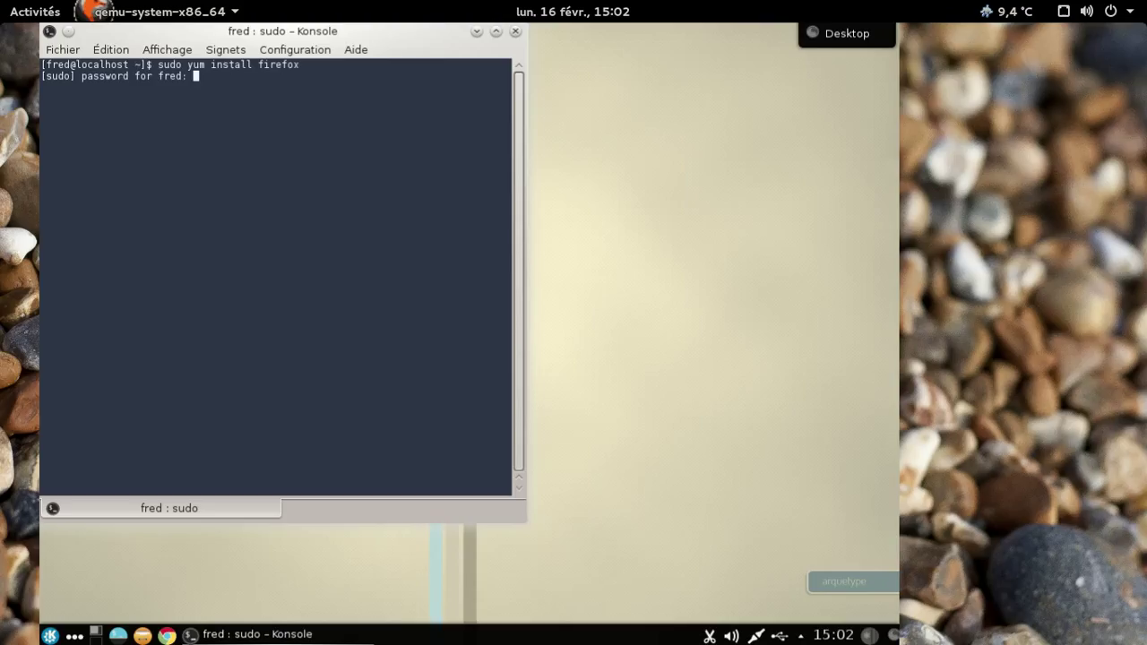
# Authenticate with the sudo password and confirm the installation of Firefox and its dependency with y.
pyautogui.press('Return')
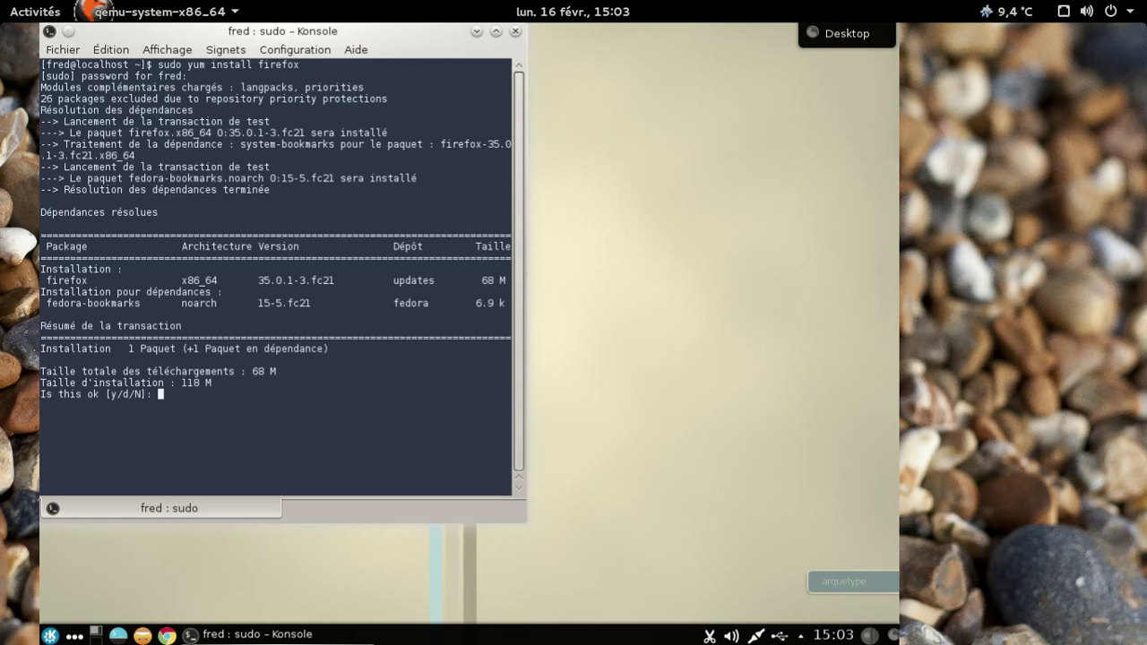
pyautogui.write('y')
pyautogui.press('Return')
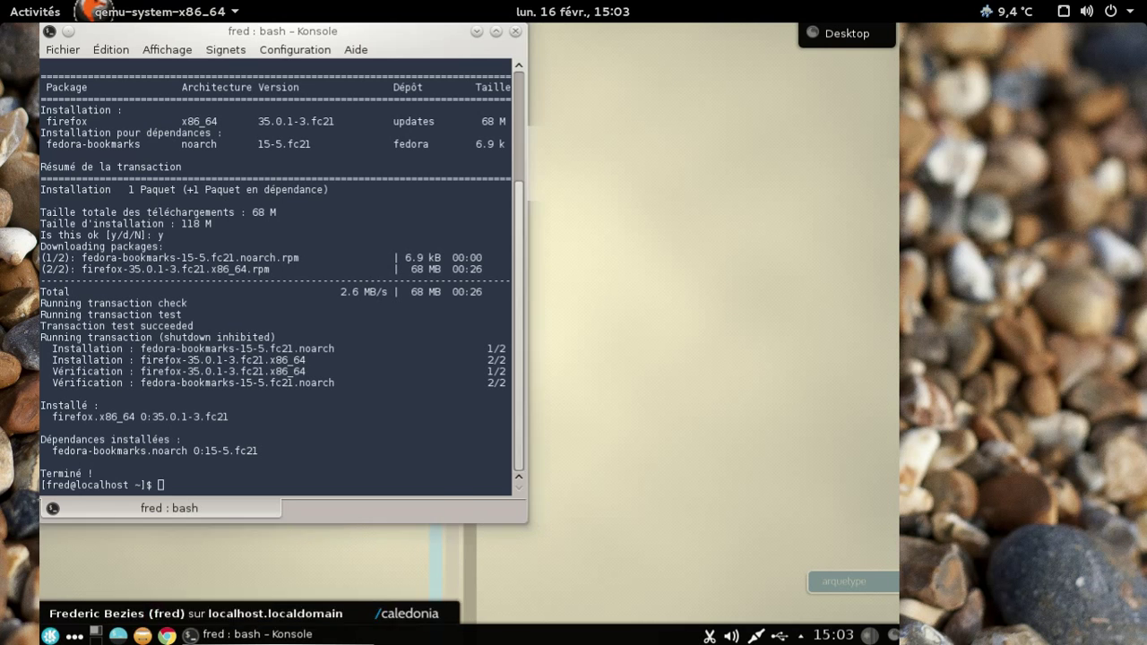
# Launch Firefox from the Internet category of the applications and close the terminal window.
pyautogui.click(51, 635)
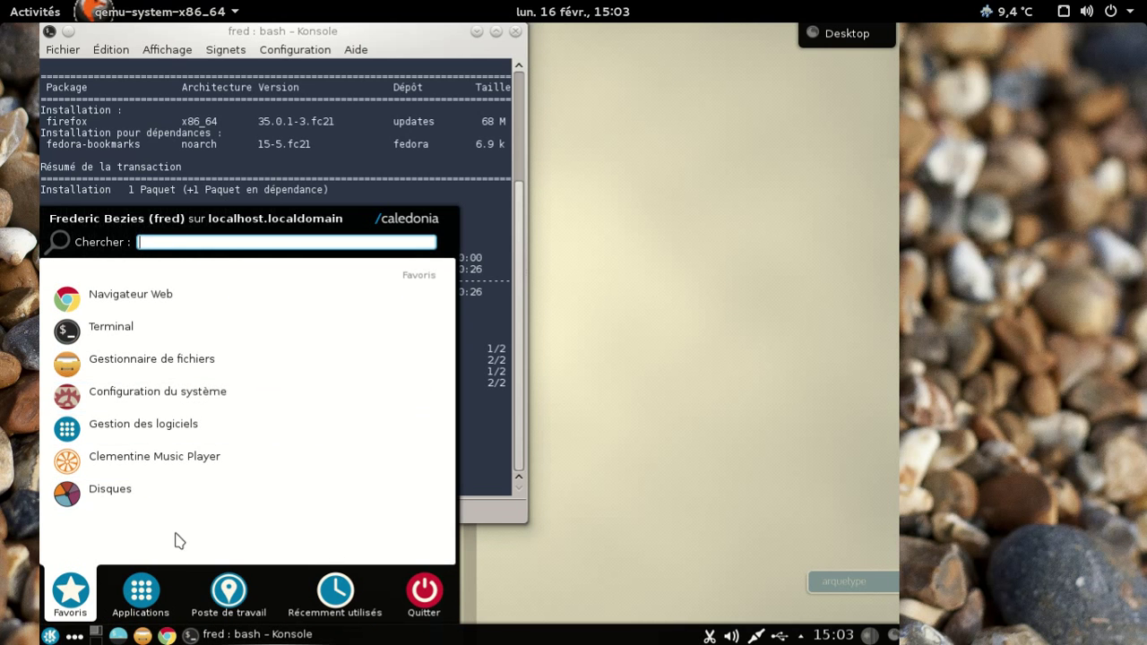
pyautogui.click(165, 619)
pyautogui.scroll(-3, 162, 484)
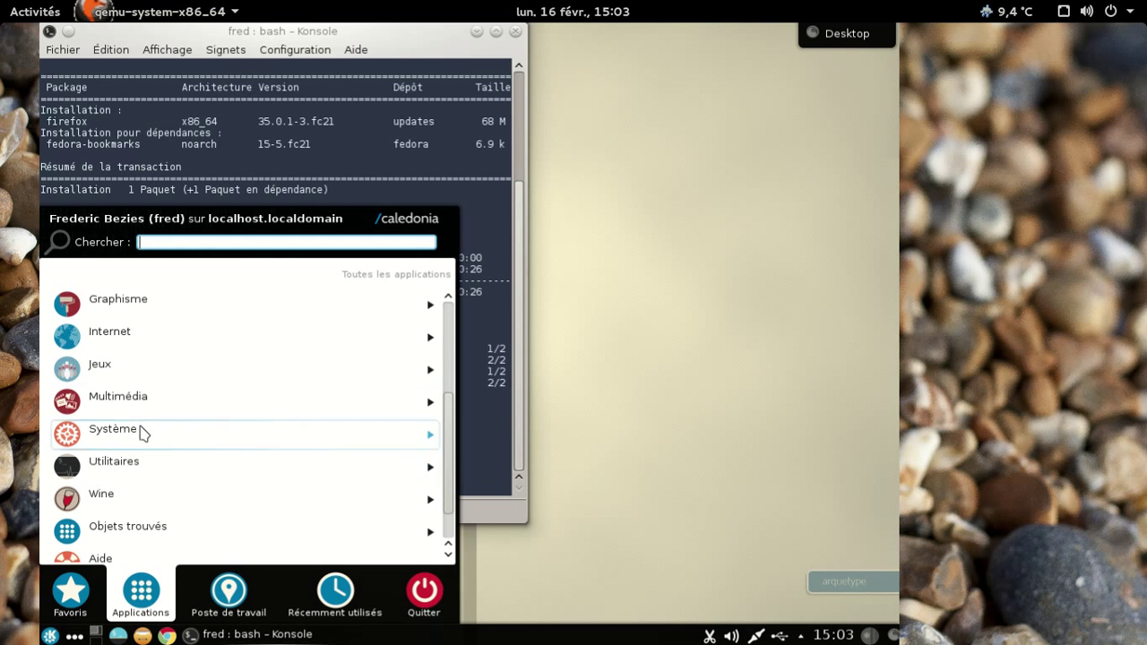
pyautogui.click(138, 339)
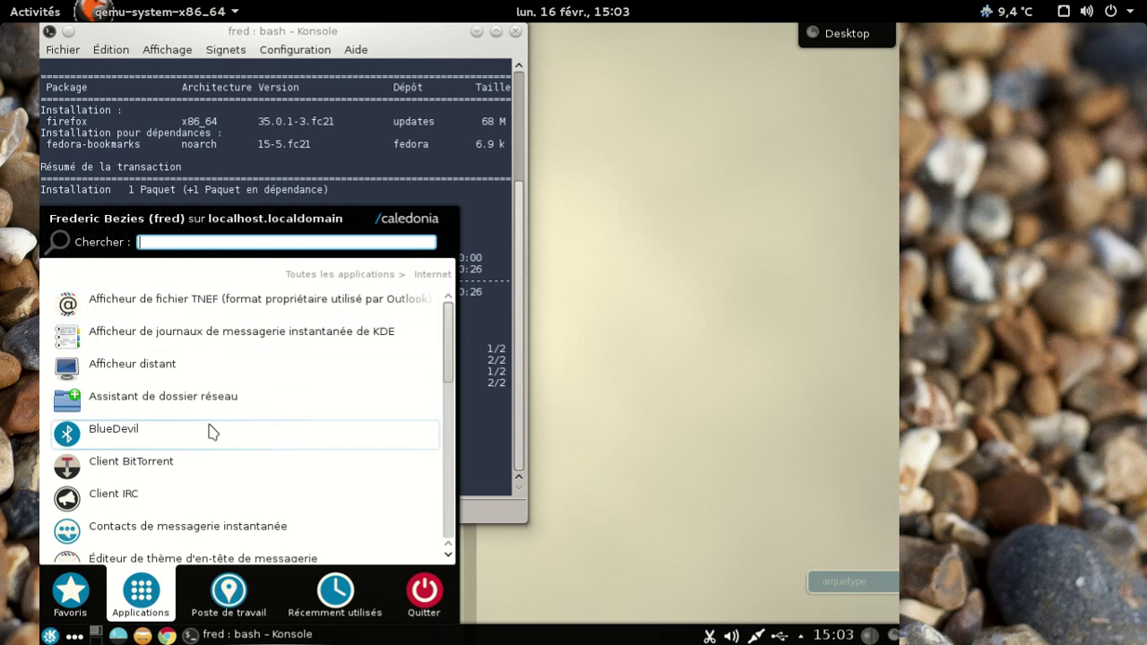
pyautogui.scroll(-5, 215, 431)
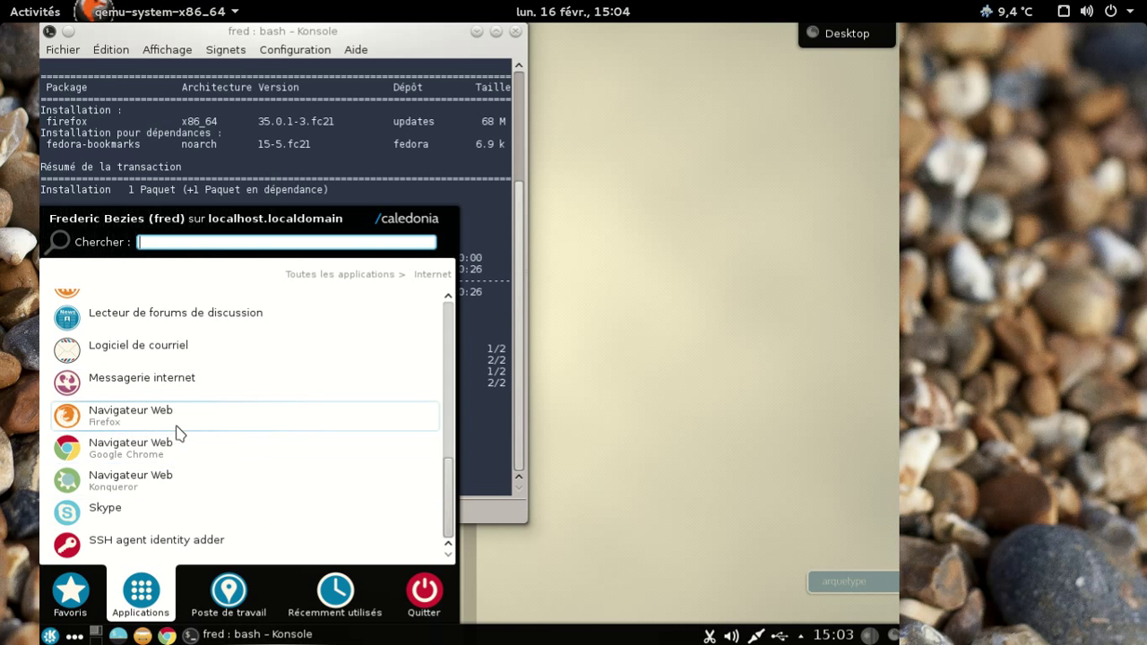
pyautogui.click(179, 421)
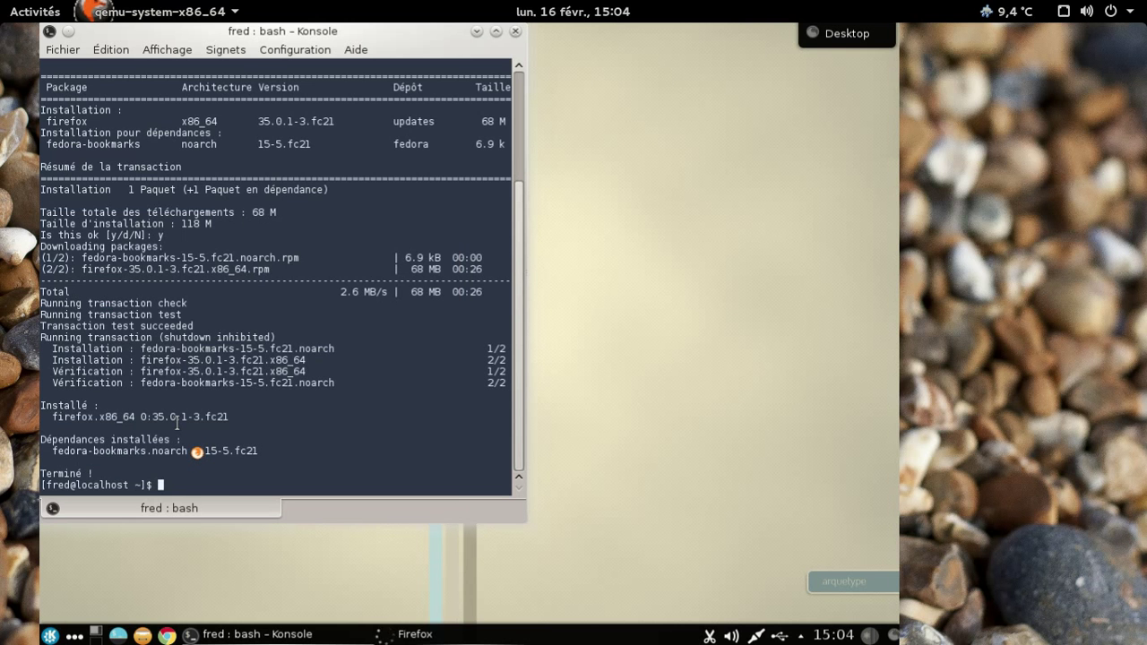
pyautogui.click(516, 31)
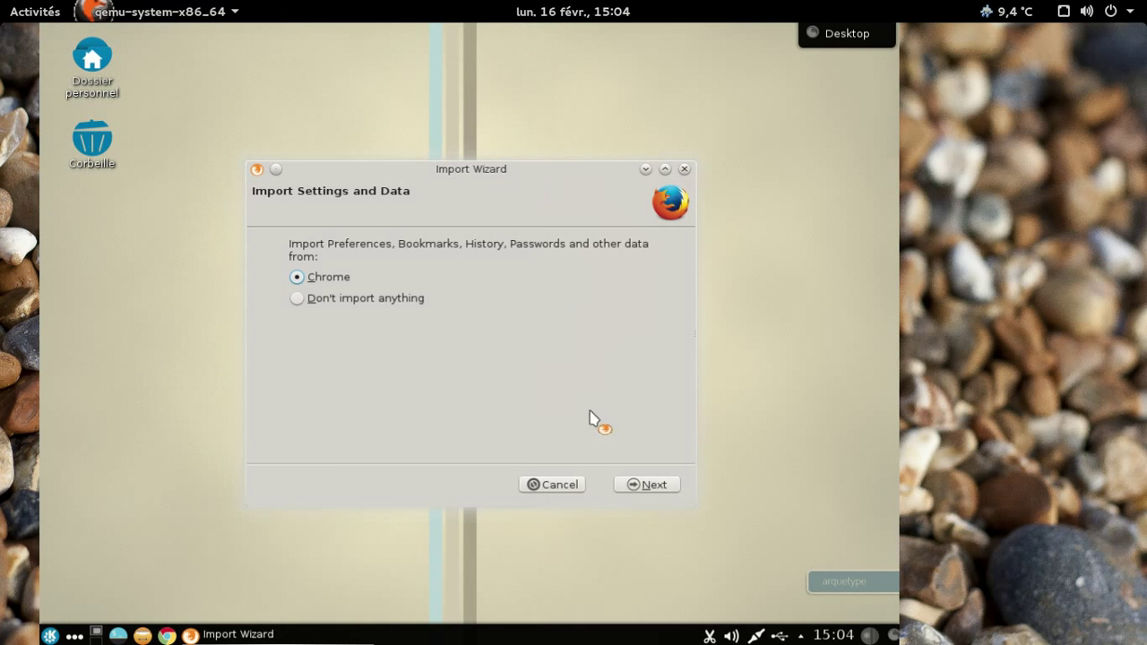
# Choose not to import anything into Firefox, start the guided tour and close the welcome tab.
pyautogui.click(370, 305)
pyautogui.click(642, 484)
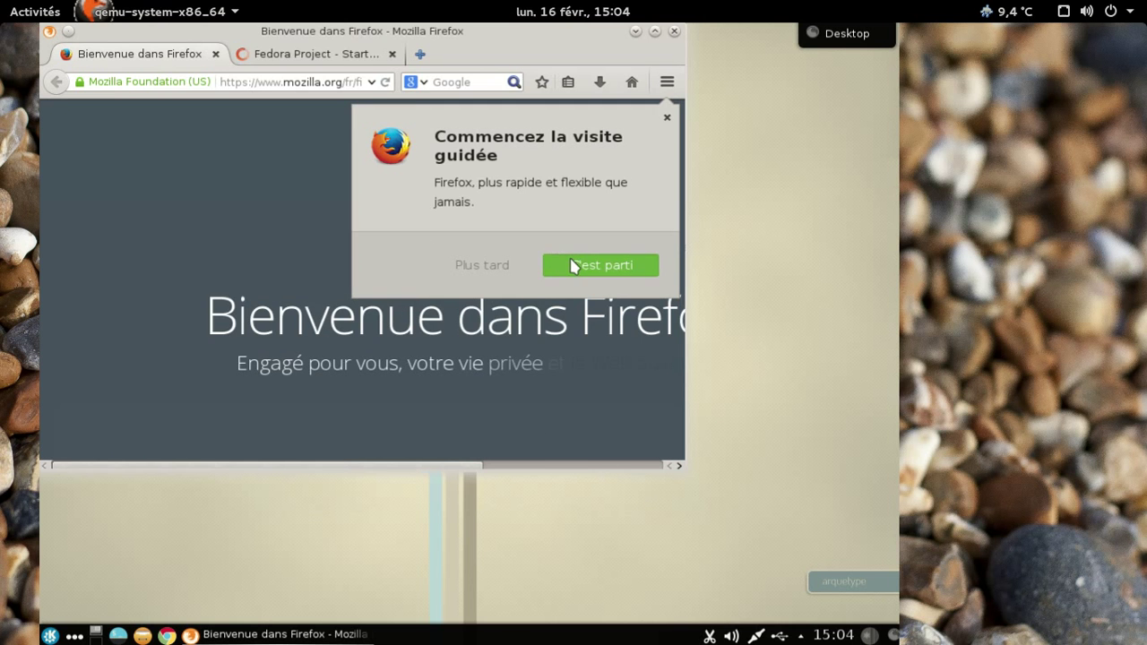
pyautogui.click(563, 261)
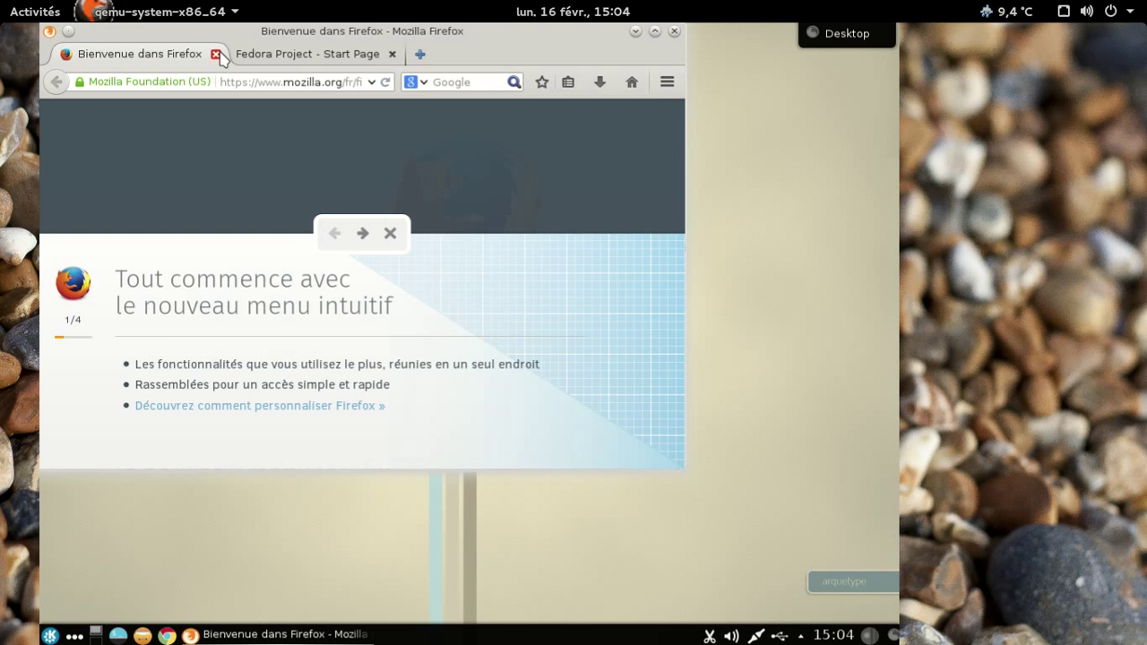
pyautogui.click(218, 54)
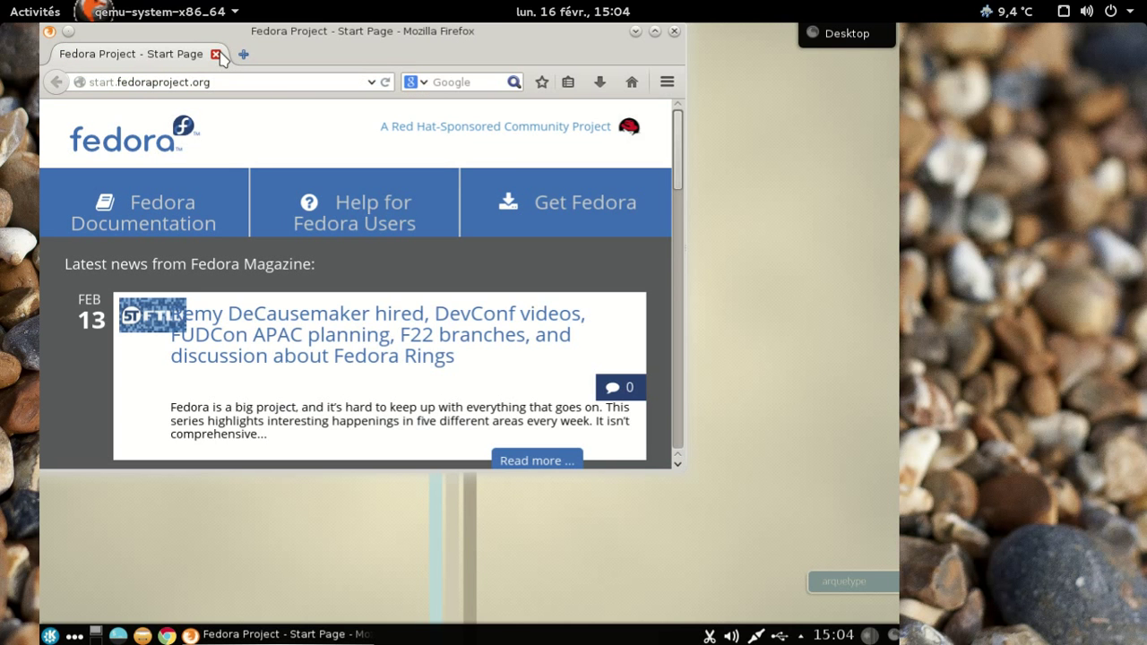
# Open about:plugins in a new Firefox tab to check the installed plugins, and close that tab.
pyautogui.click(243, 54)
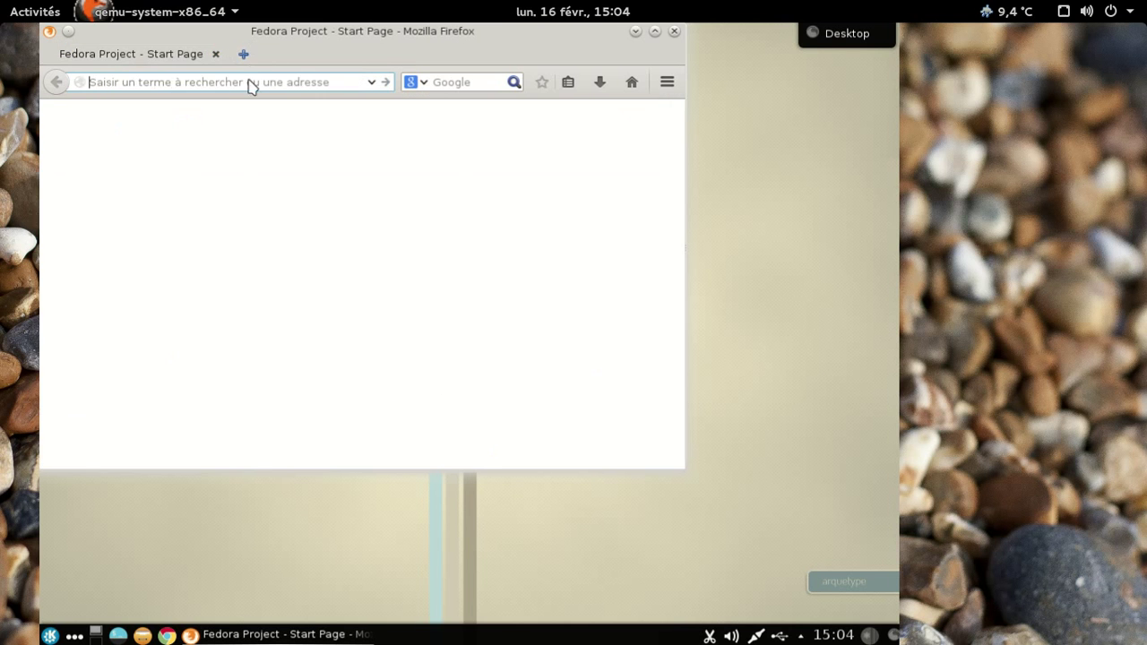
pyautogui.write('abou')
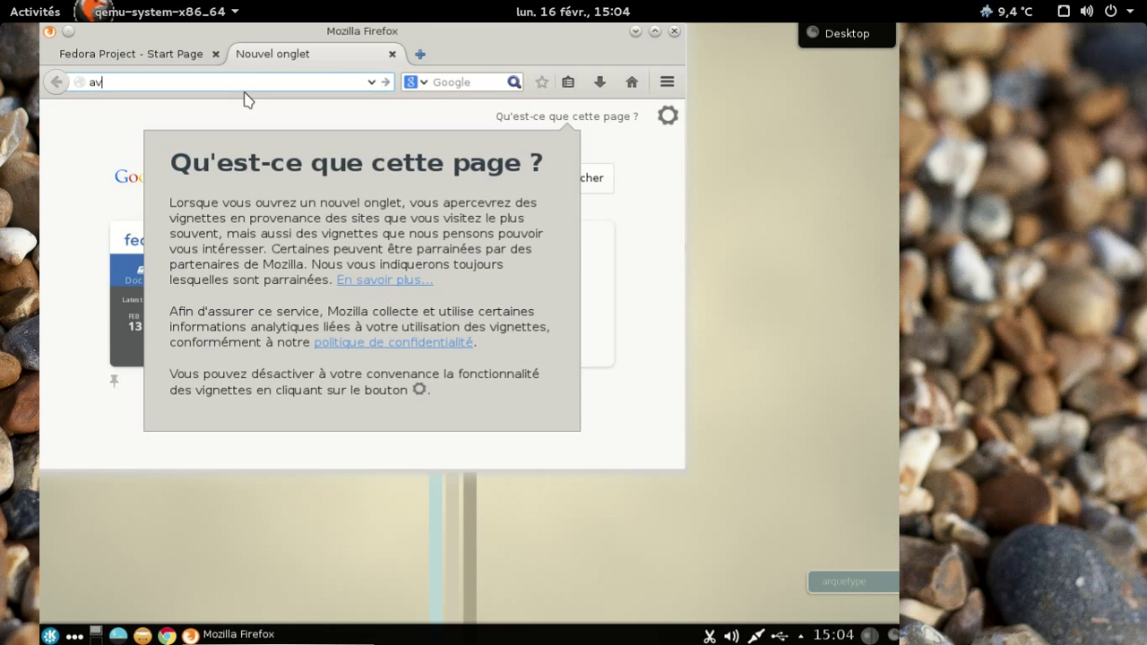
pyautogui.write('t:plugins')
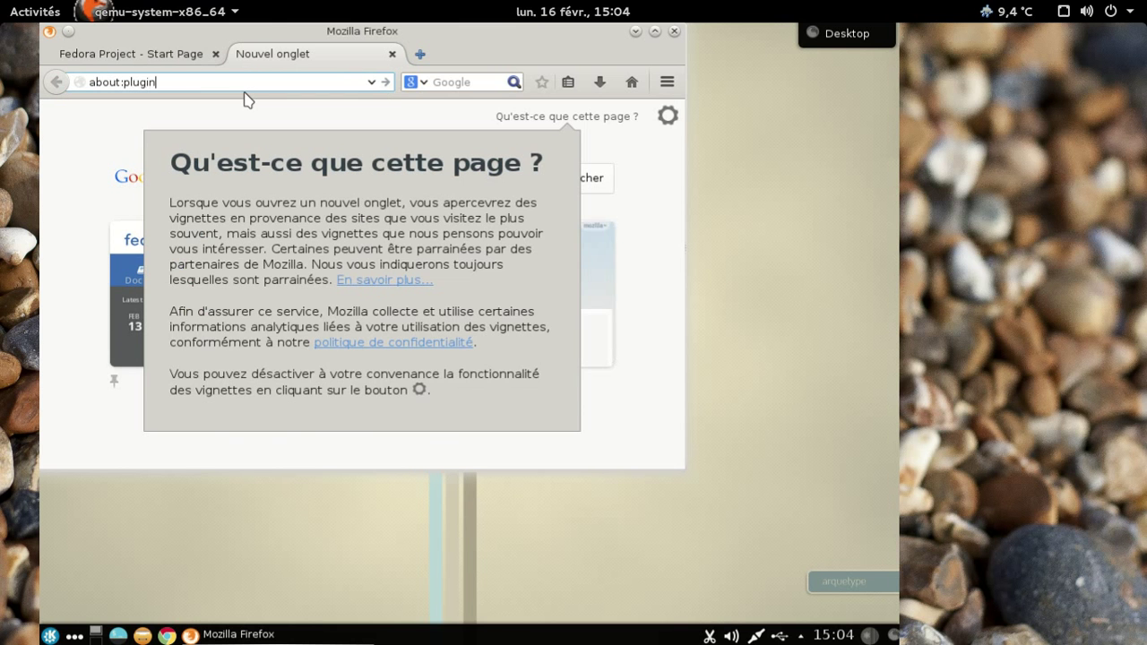
pyautogui.press('Return')
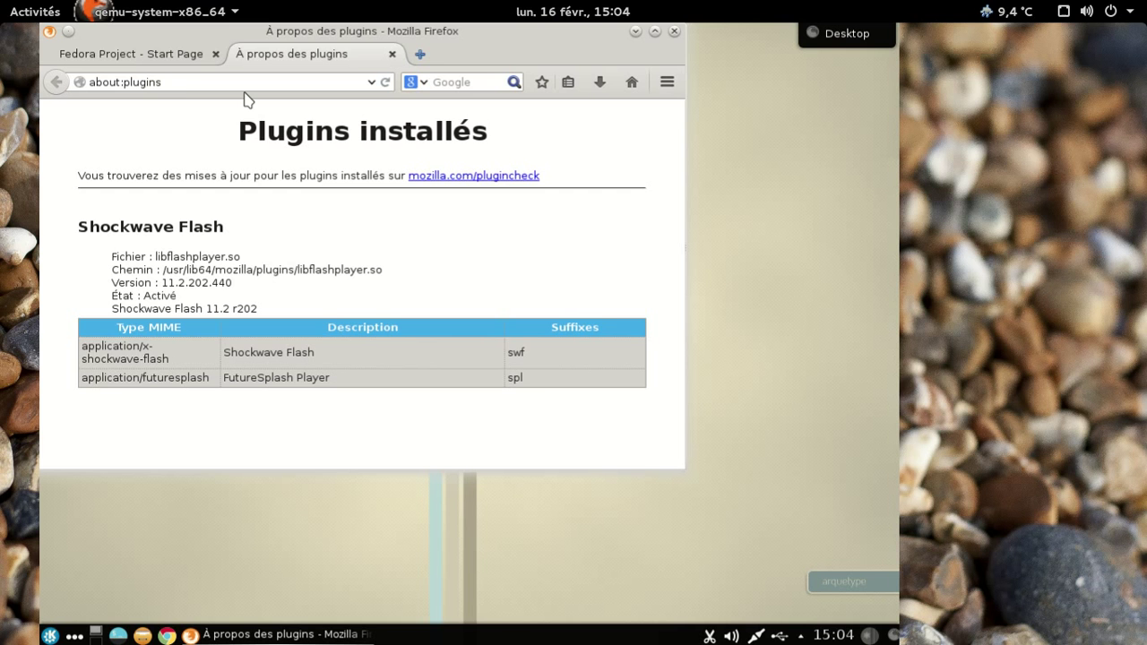
pyautogui.click(391, 53)
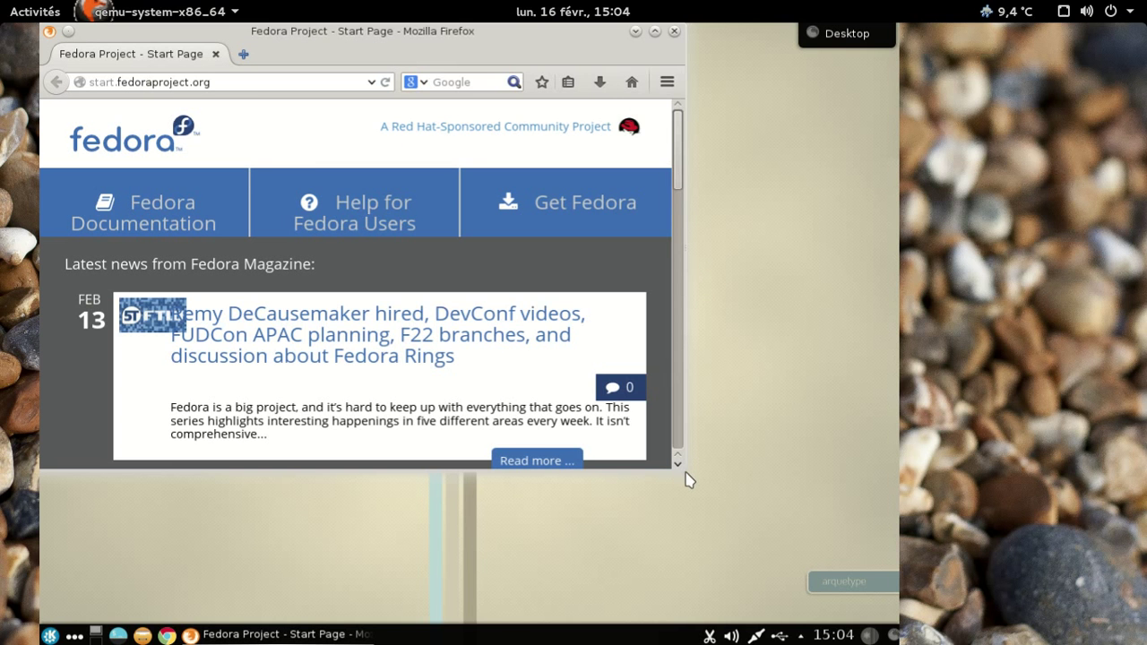
# Enlarge the Firefox window showing the Fedora start page and close the browser.
pyautogui.moveTo(684, 472); pyautogui.dragTo(780, 537)
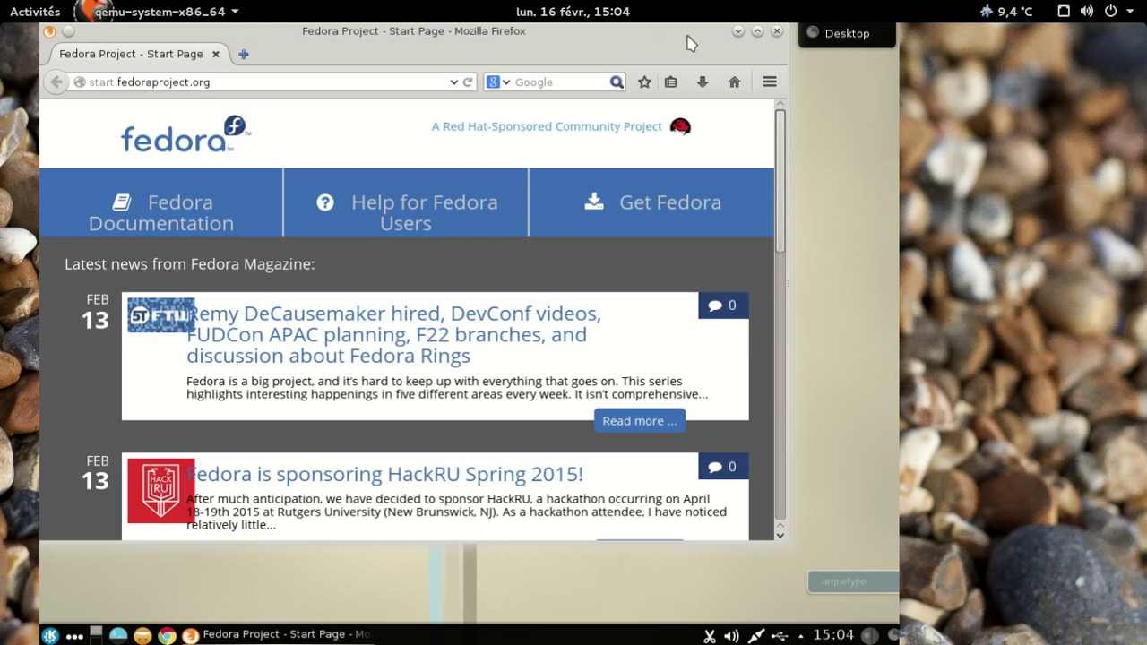
pyautogui.click(776, 32)
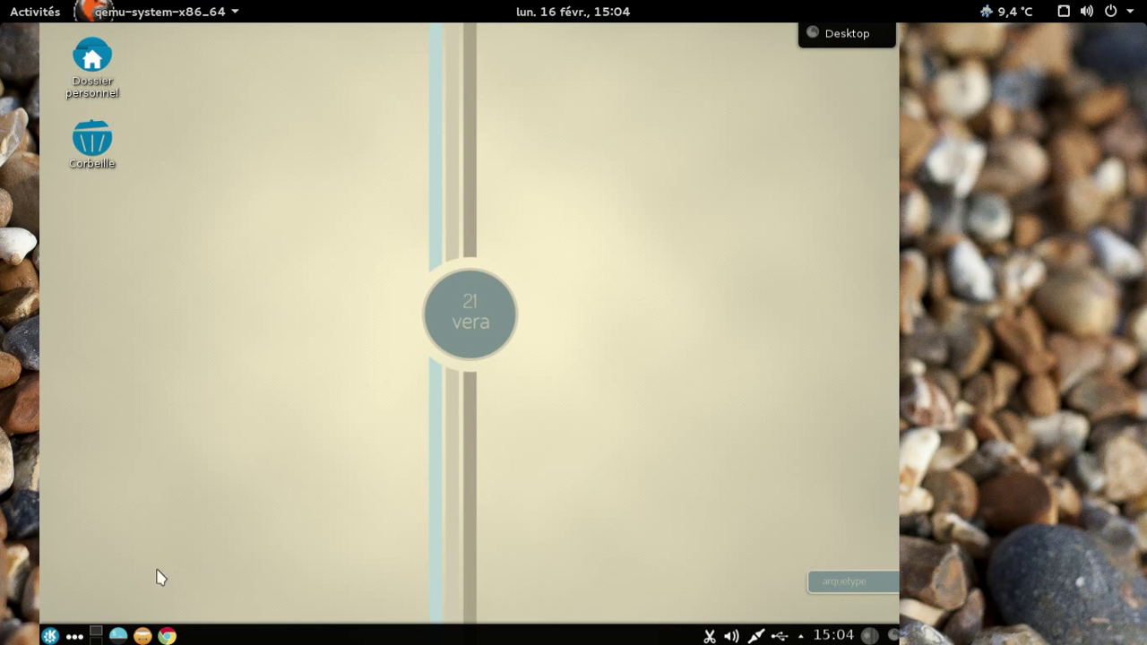
# Shut down the virtual machine's system with Éteindre and confirm Éteindre l'ordinateur.
pyautogui.click(49, 636)
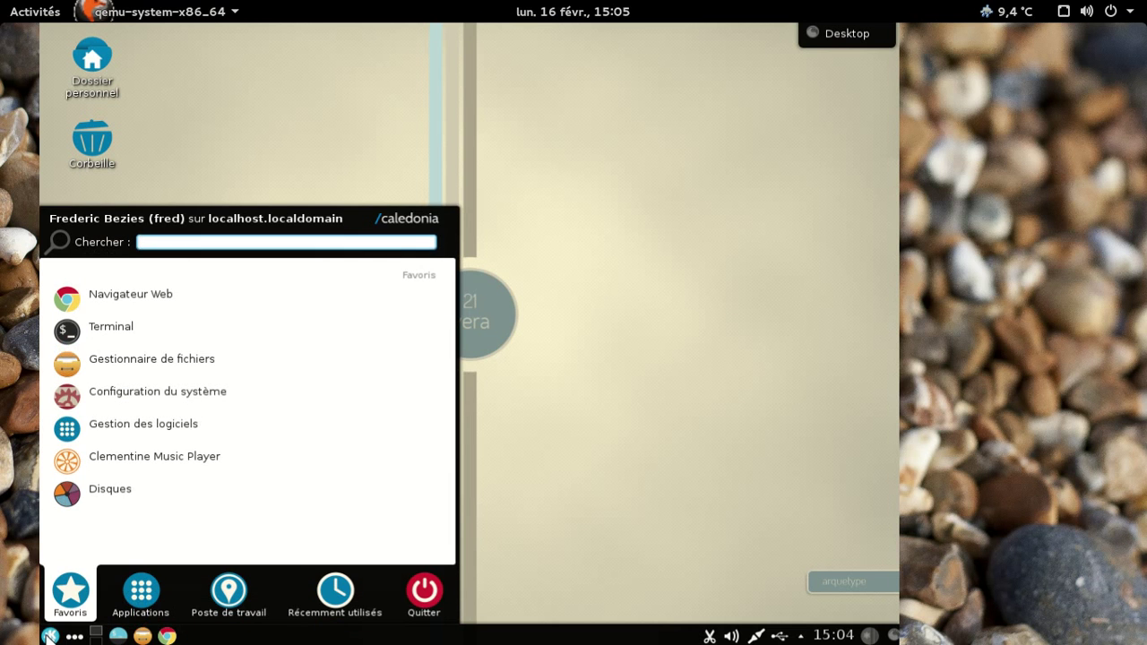
pyautogui.click(409, 598)
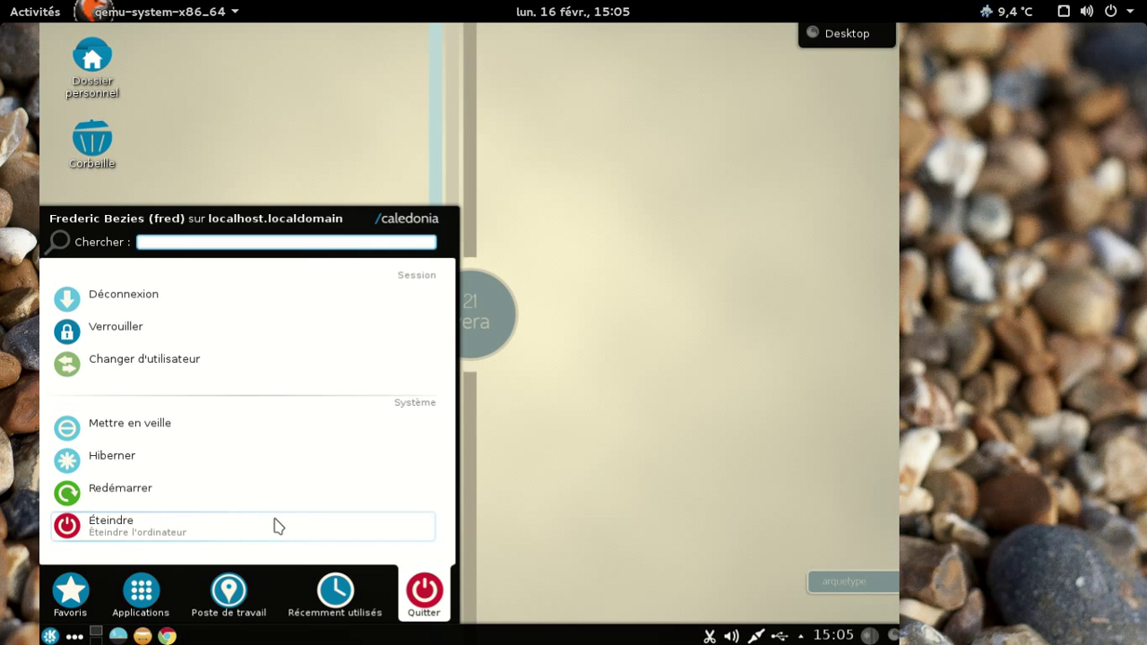
pyautogui.click(278, 526)
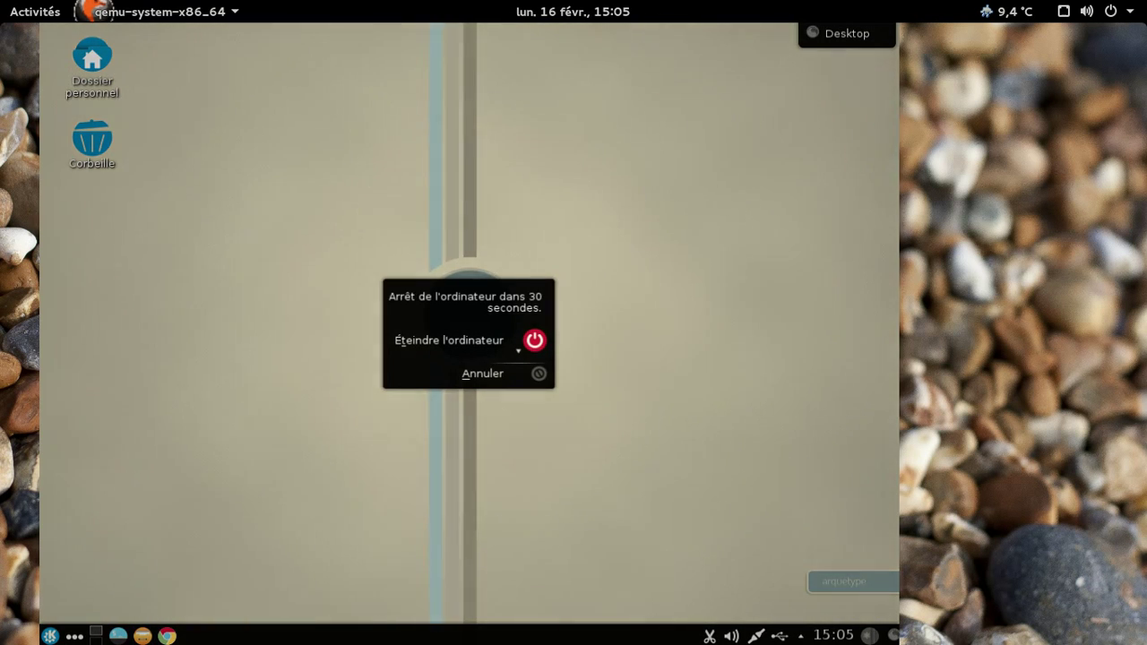
pyautogui.click(517, 341)
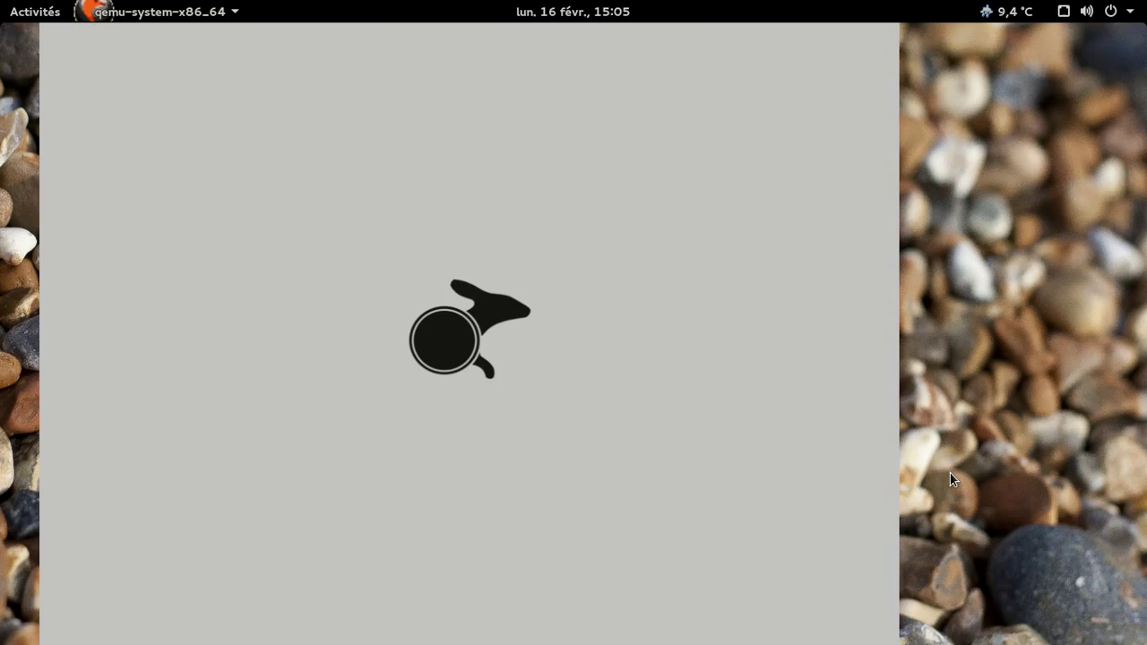
pyautogui.press('super+m')
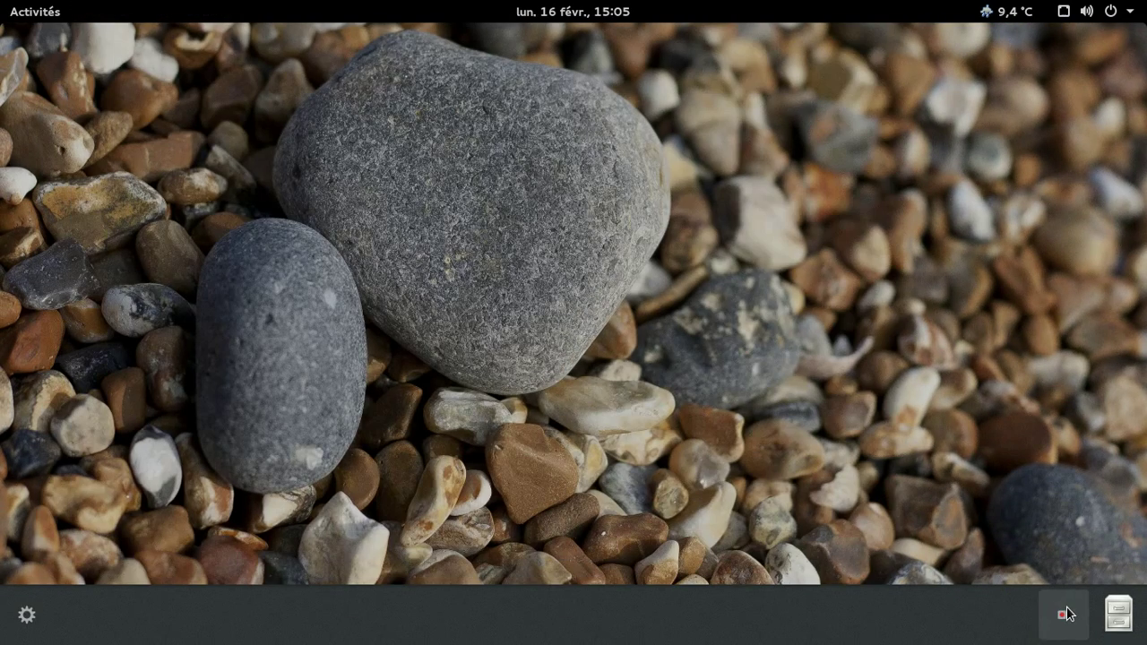
pyautogui.press('super+m')
pyautogui.press('super+m')
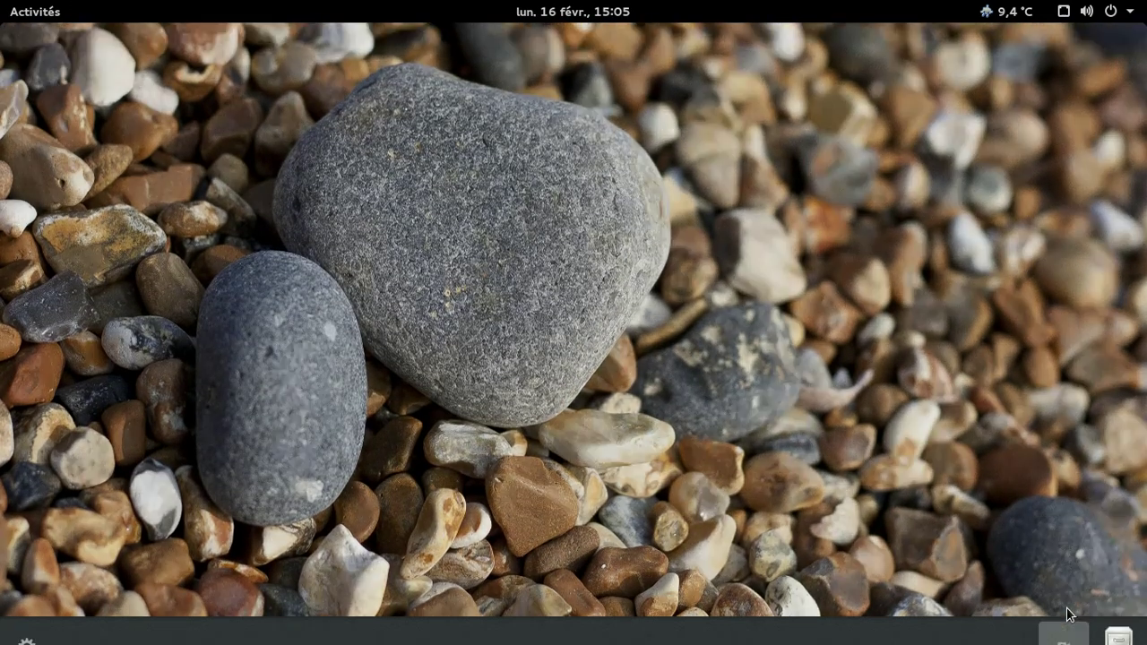
pyautogui.click(1066, 614)
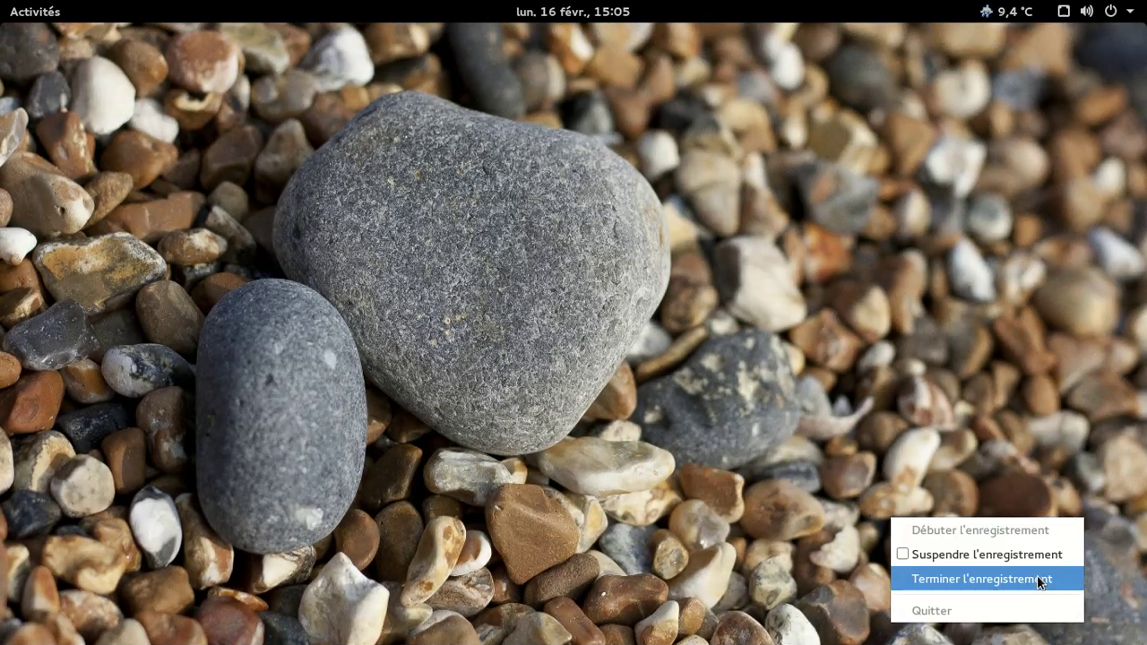